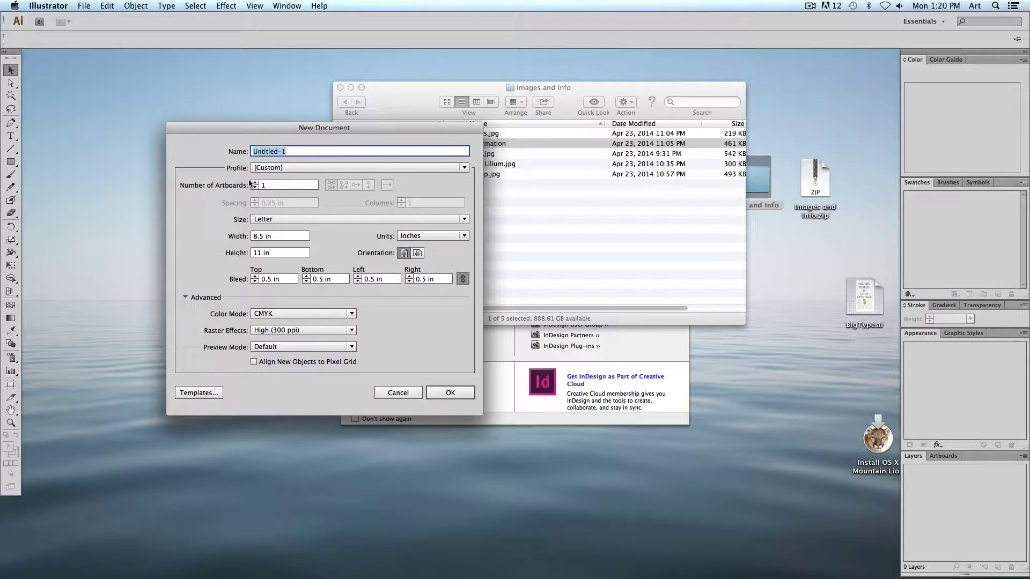
- Create a new document with four Tabloid artboards arranged in a two-column grid and a bleed of 0 in
click(254, 182)
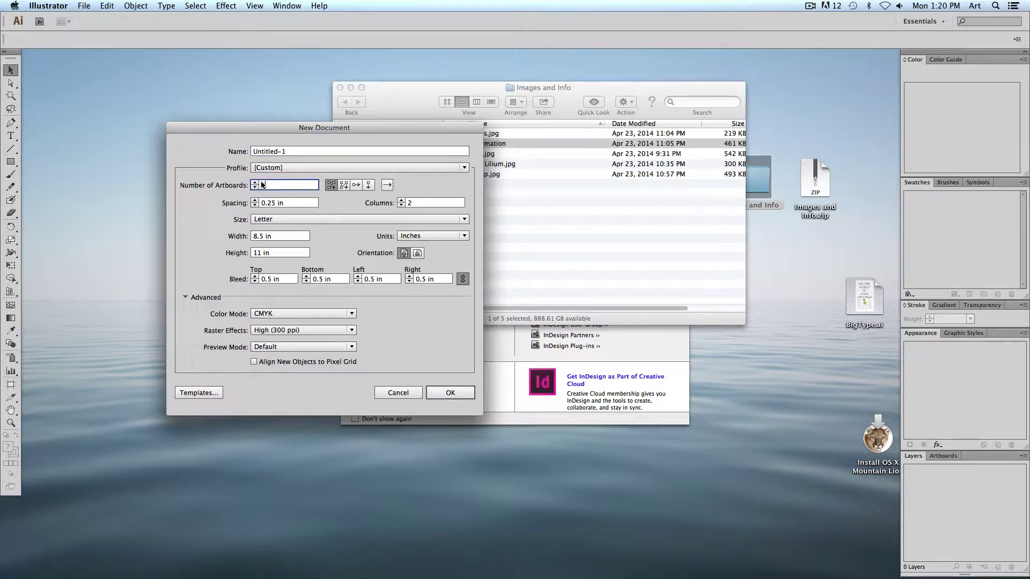
text(4)
click(331, 185)
click(287, 218)
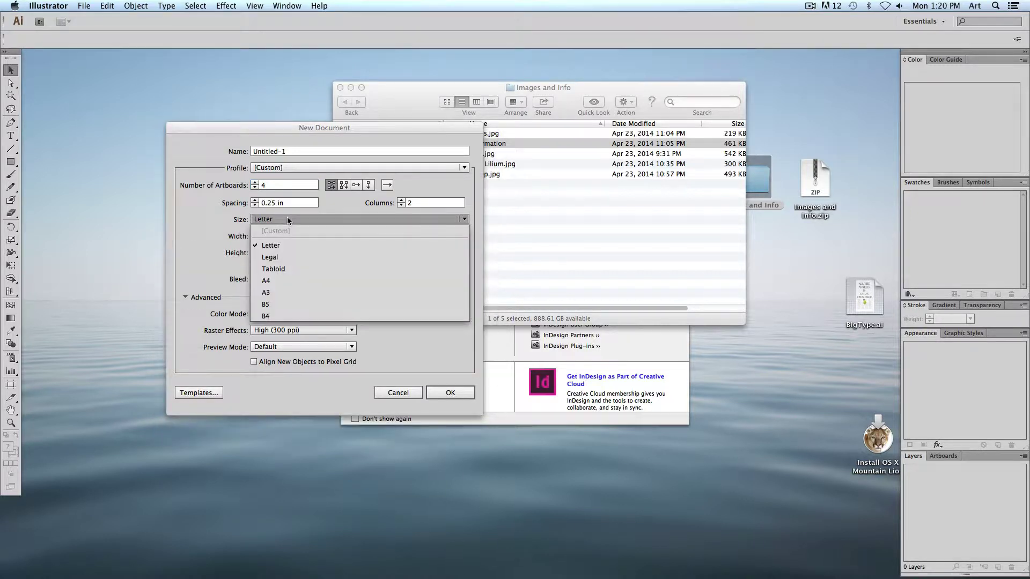
click(295, 271)
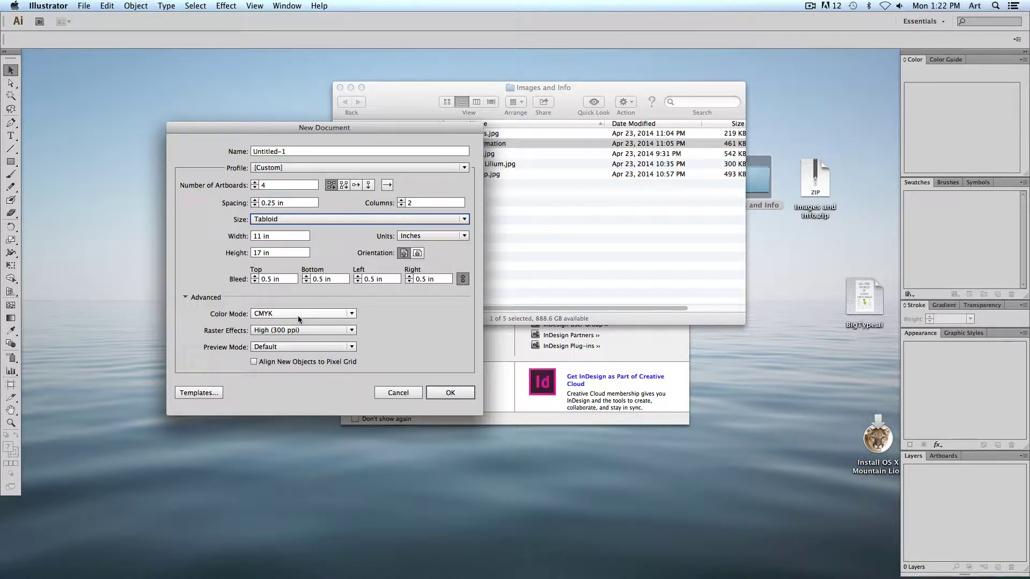
click(256, 281)
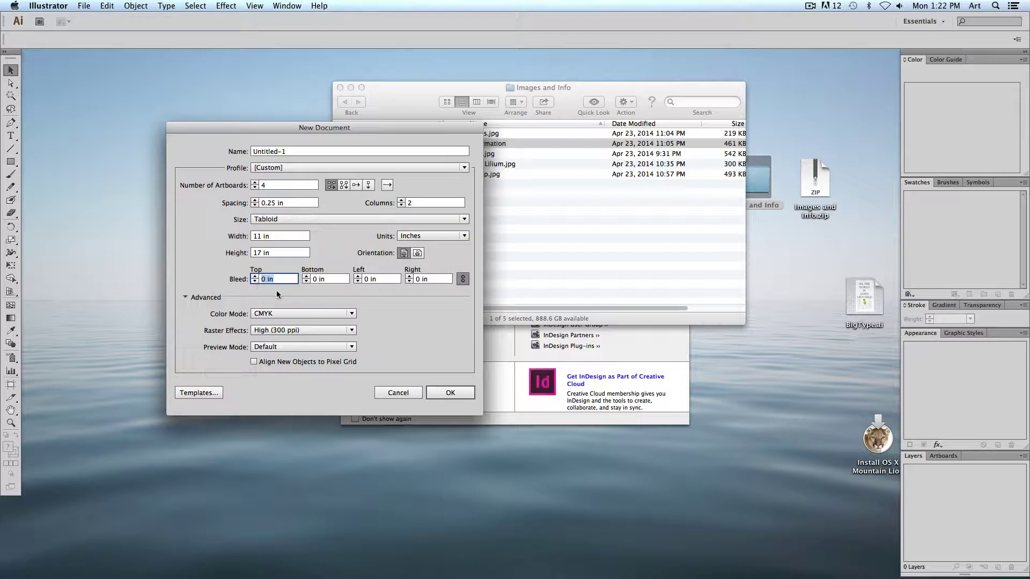
click(456, 394)
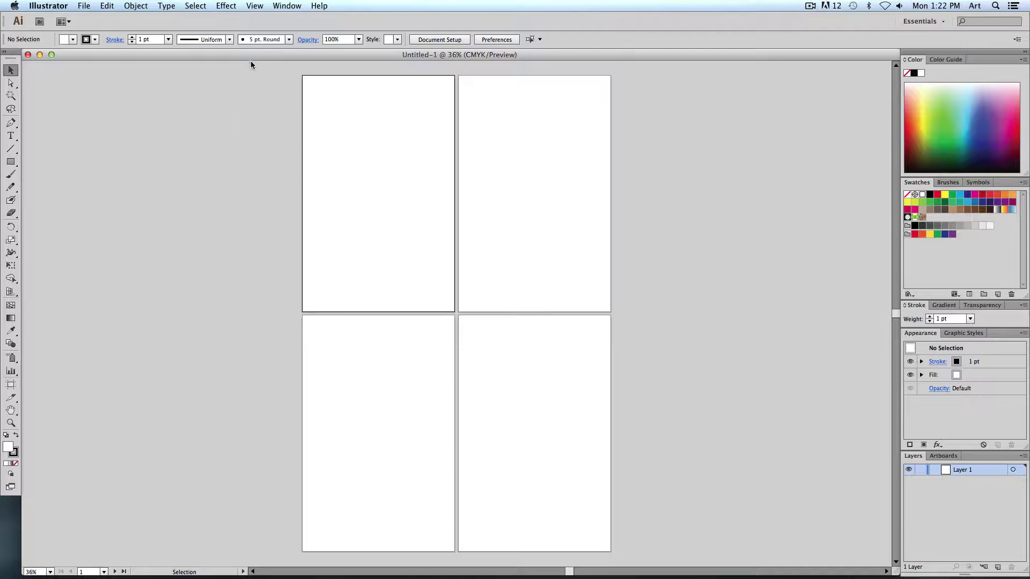
- Show the rulers around the document
click(255, 6)
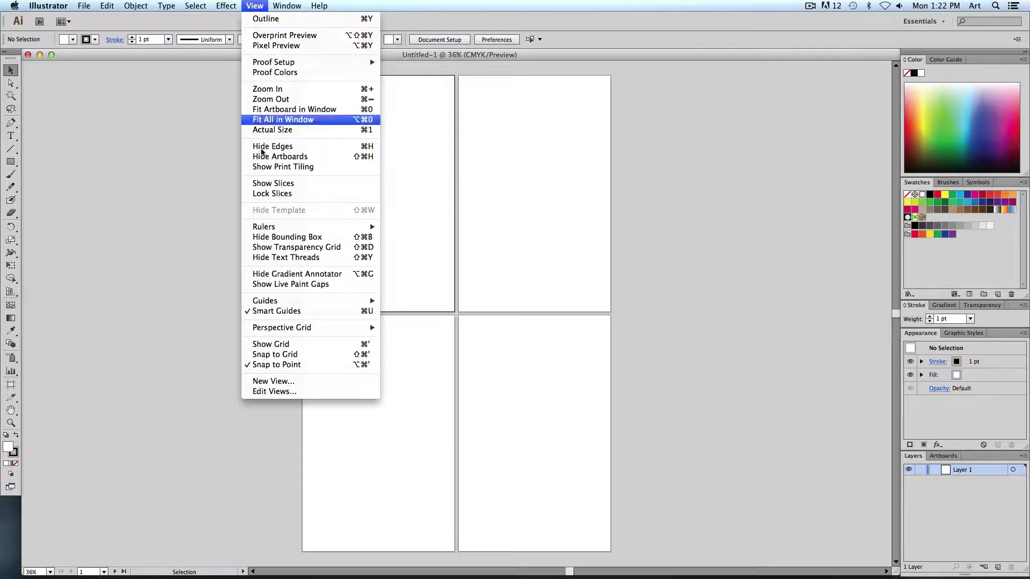
mouse_move(263, 228)
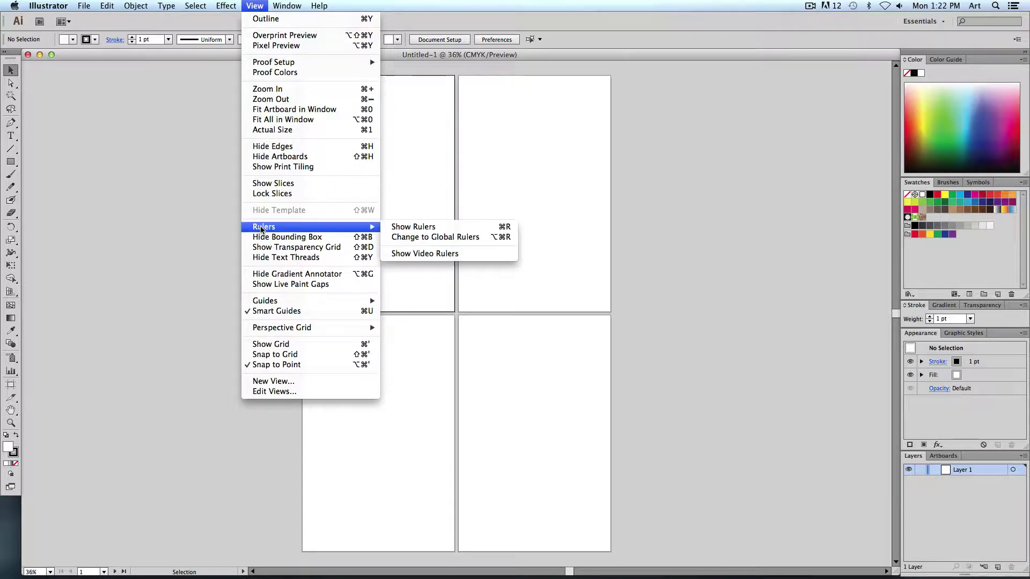
click(402, 227)
- Place a horizontal guide 1 in below the top edge of the upper-left artboard
key(super+equal)
key(super+equal)
key(super+equal)
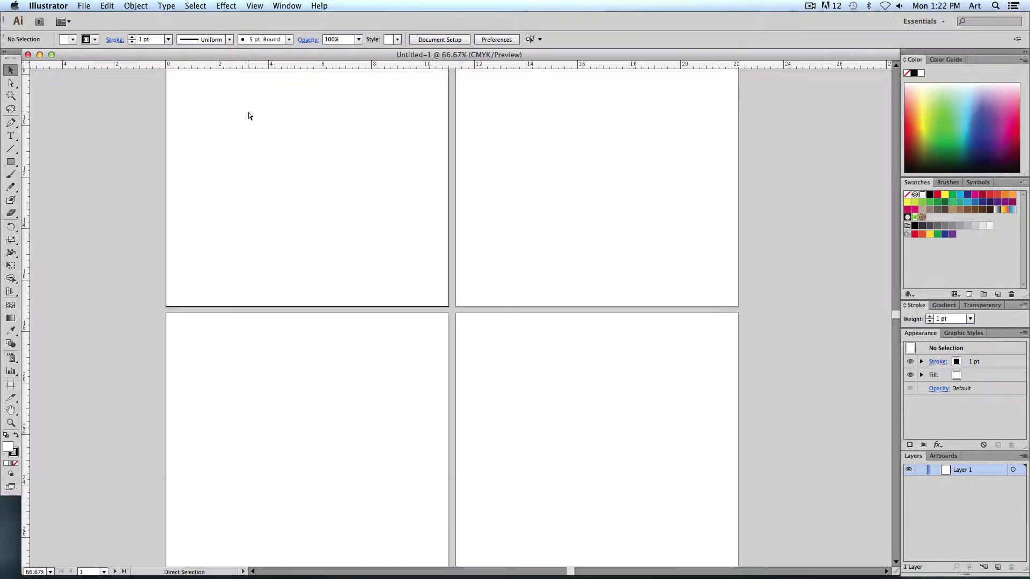
drag(248, 151, 211, 308)
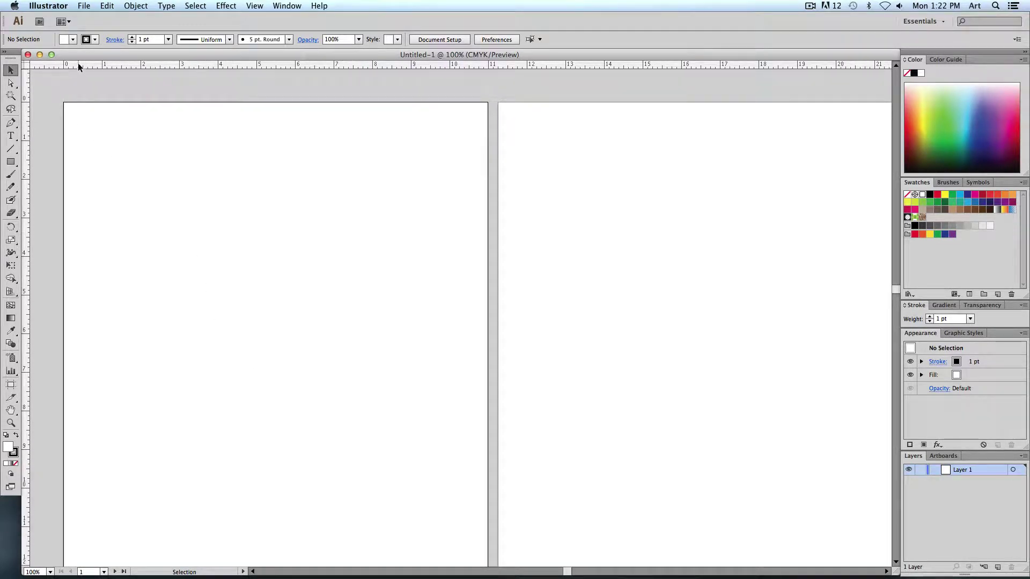
drag(78, 66, 87, 141)
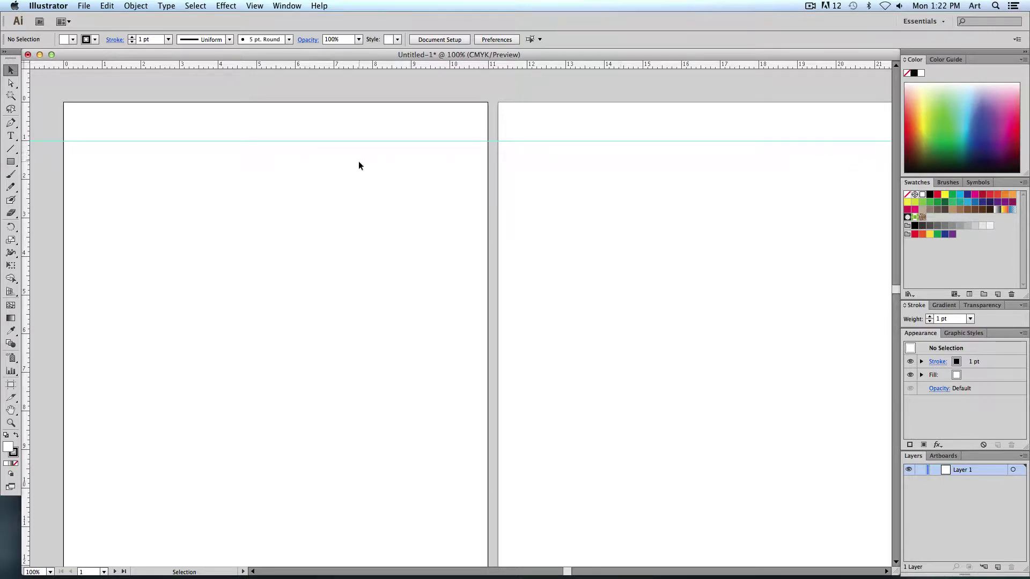
- Place a horizontal guide at 16 in, 1 in above the bottom edge of the upper artboards
scroll(271, 355, down, 10)
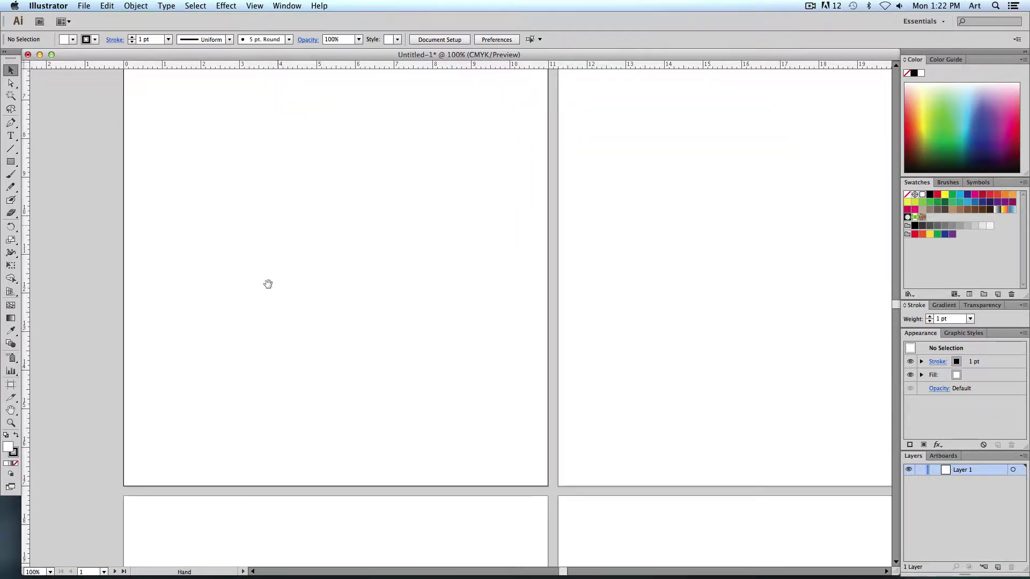
scroll(219, 177, down, 1)
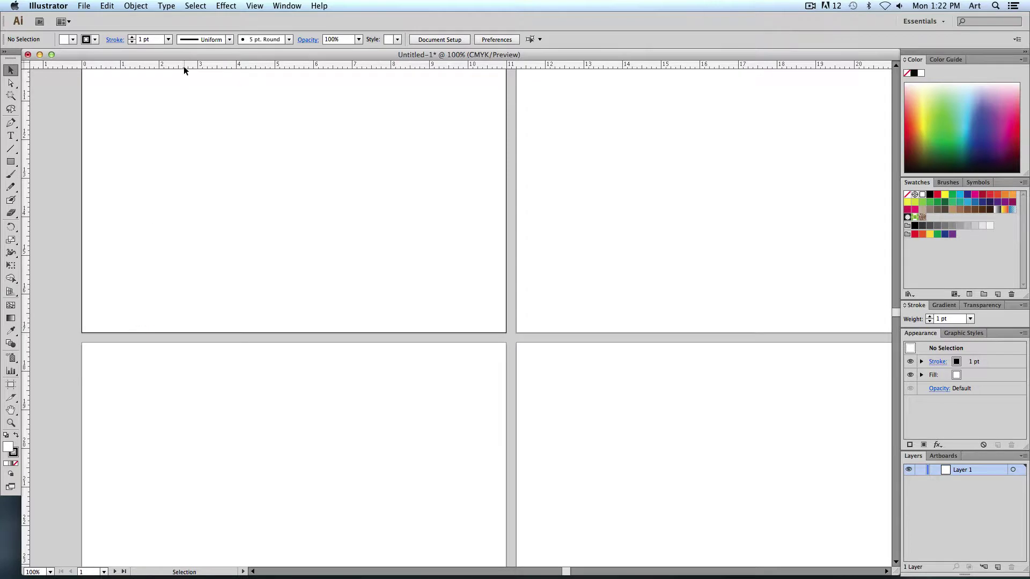
drag(184, 67, 220, 129)
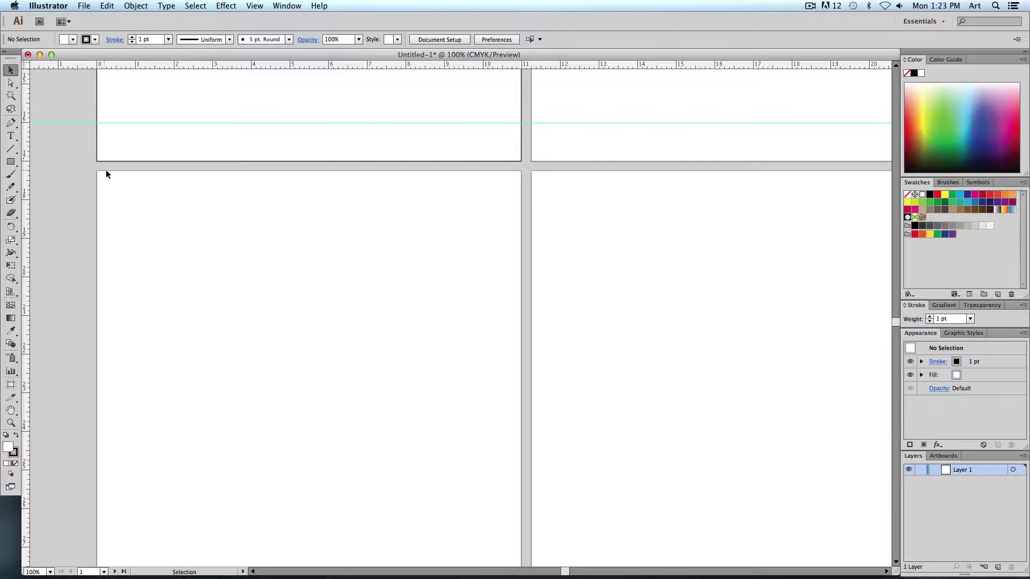
- Set the ruler origin at the lower-left artboard's top-left corner and place a horizontal guide 1 in below its top edge
drag(137, 191, 74, 191)
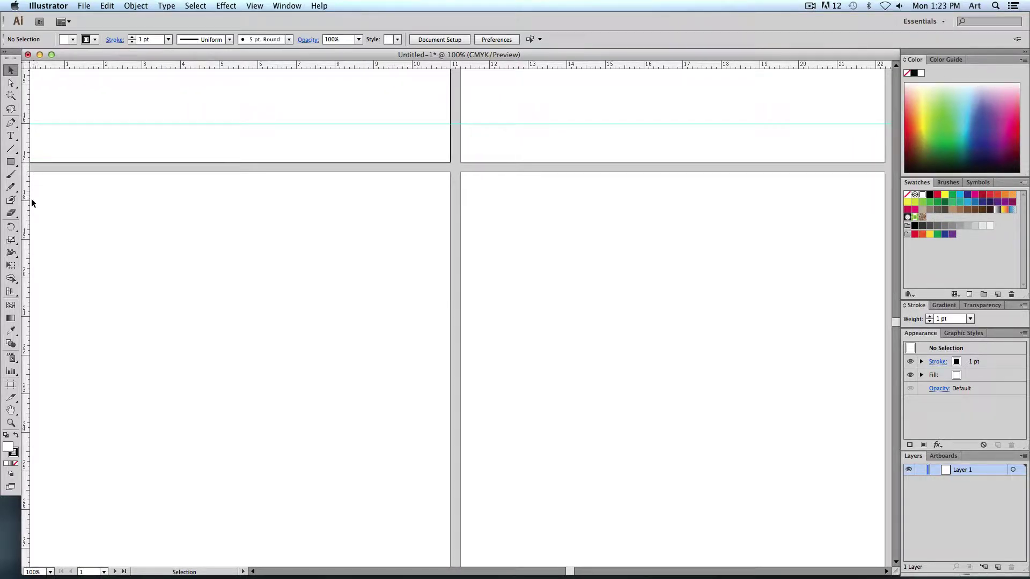
drag(76, 214, 138, 218)
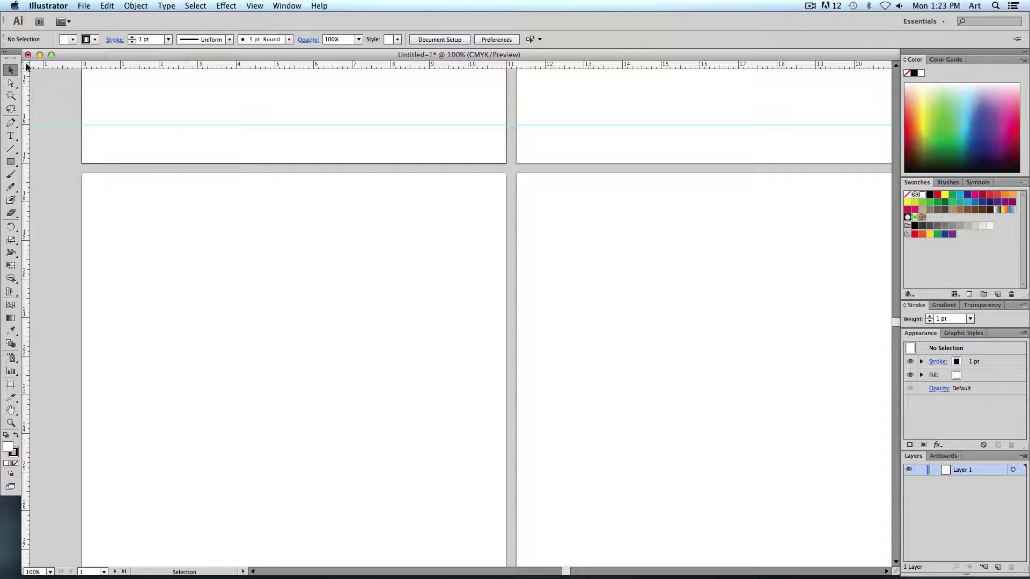
drag(26, 65, 83, 172)
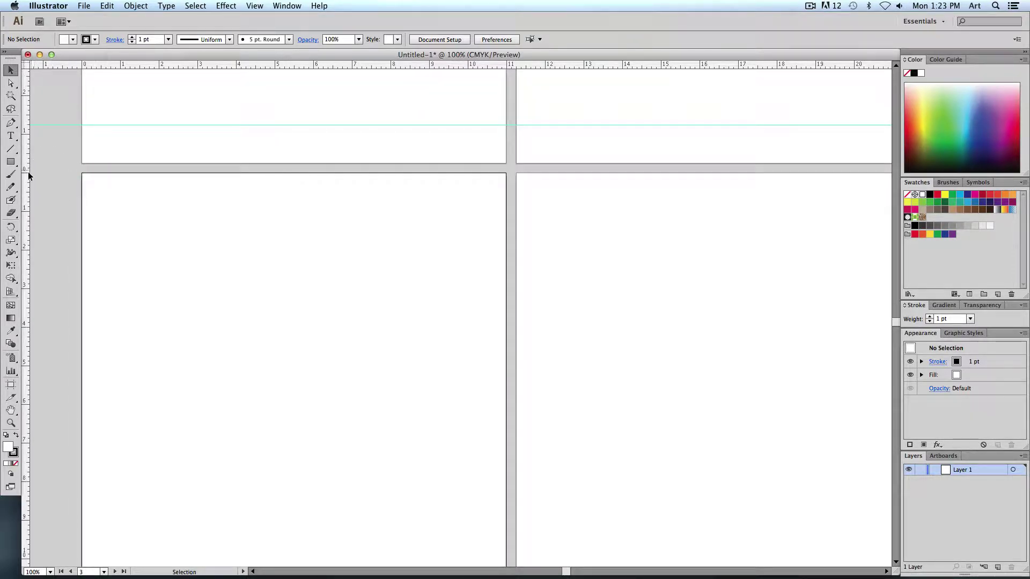
drag(114, 65, 114, 213)
- Add the remaining 1 in margin guides on the lower-left artboard: a horizontal one at 16 in and vertical ones at 1 in and 10 in
scroll(182, 182, down, 5)
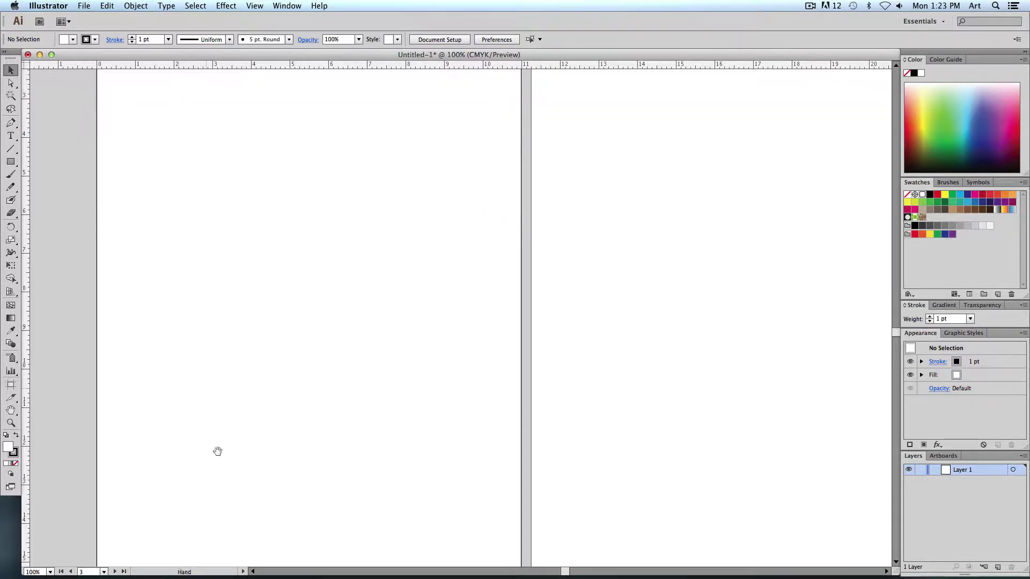
drag(219, 451, 212, 251)
drag(198, 65, 172, 420)
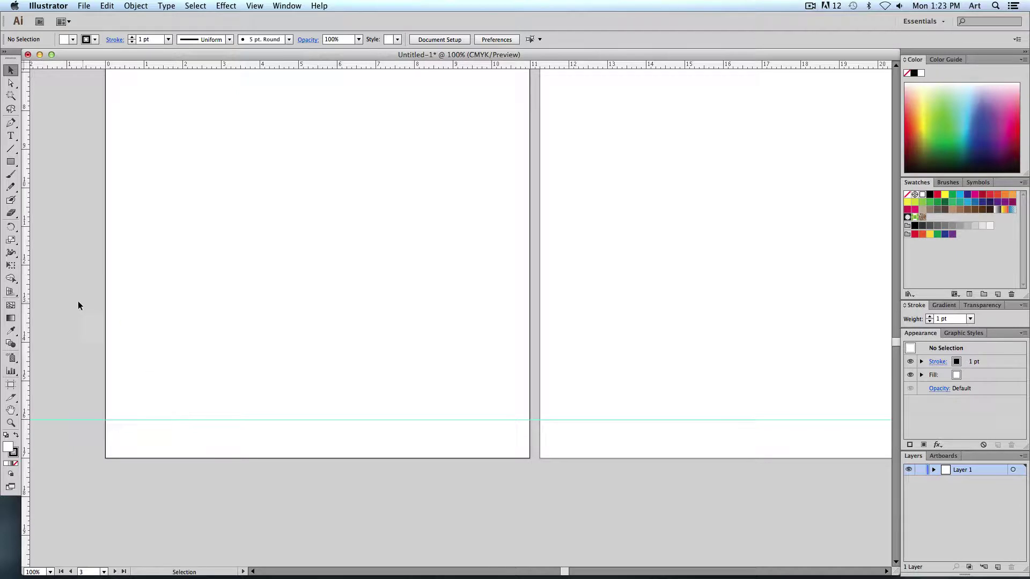
drag(25, 289, 144, 288)
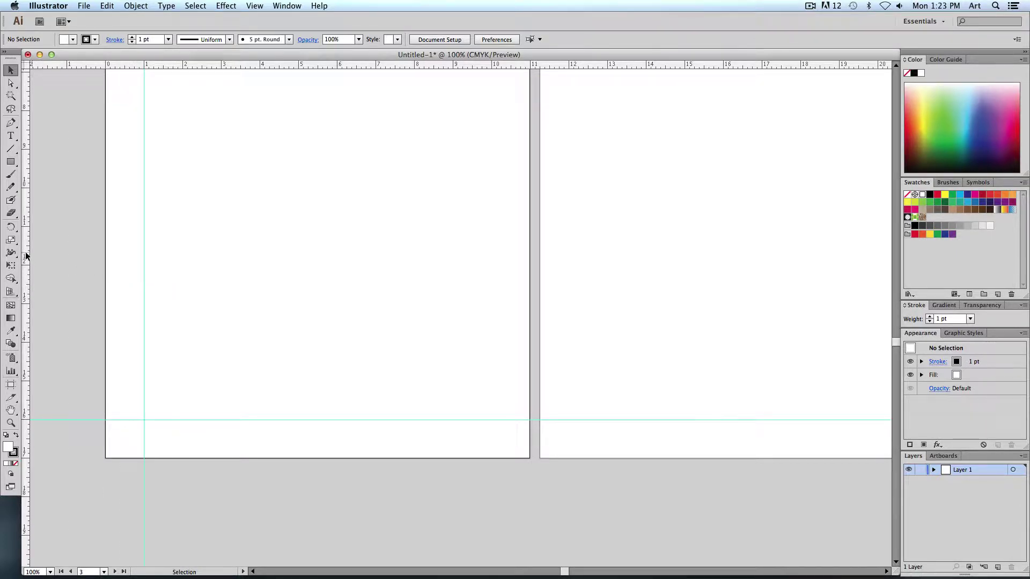
drag(26, 258, 492, 272)
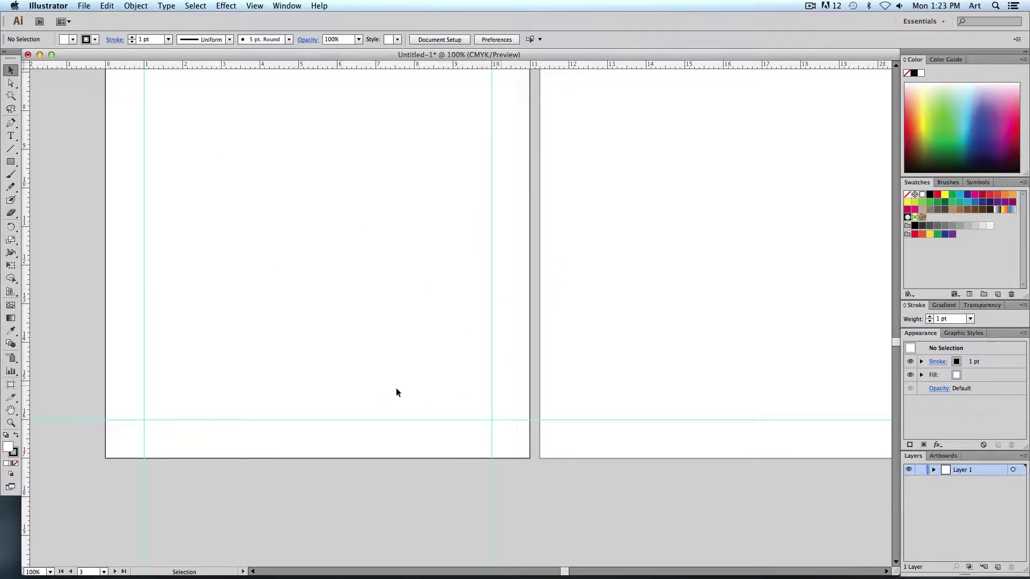
- Zero the horizontal ruler on the lower-right artboard's left edge and add vertical guides at 1 in and 10 in
drag(26, 65, 540, 457)
drag(662, 356, 273, 356)
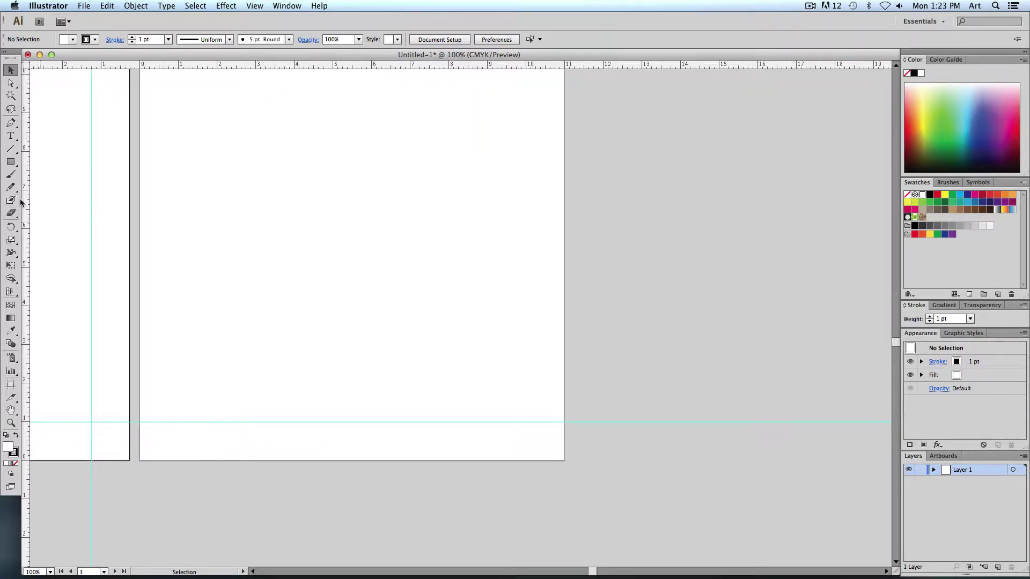
drag(24, 198, 178, 207)
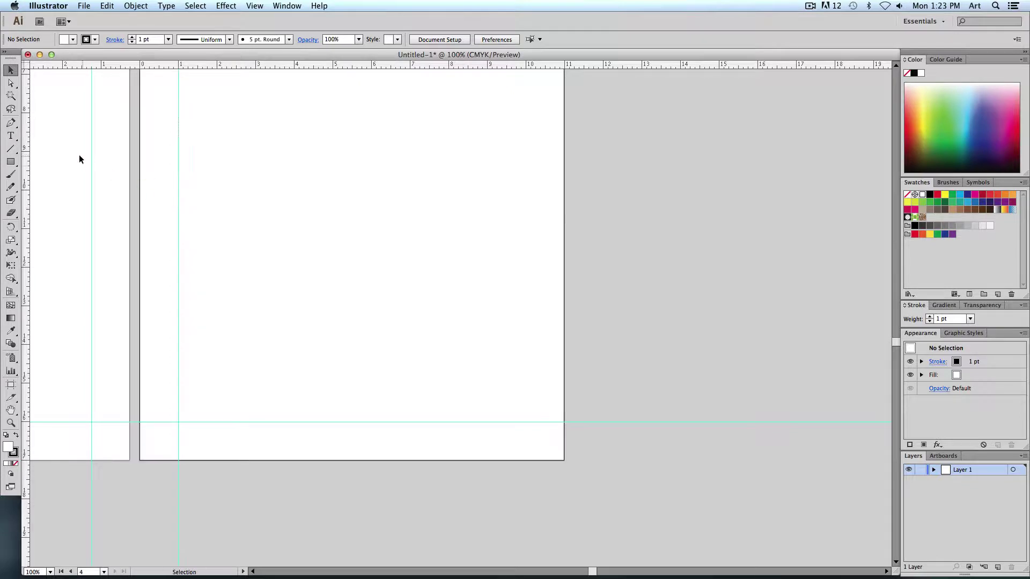
drag(27, 140, 525, 203)
- Shift the document window so that its edge and ruler corner stand clear of the tool strip
scroll(228, 248, up, 8)
scroll(227, 249, left, 5)
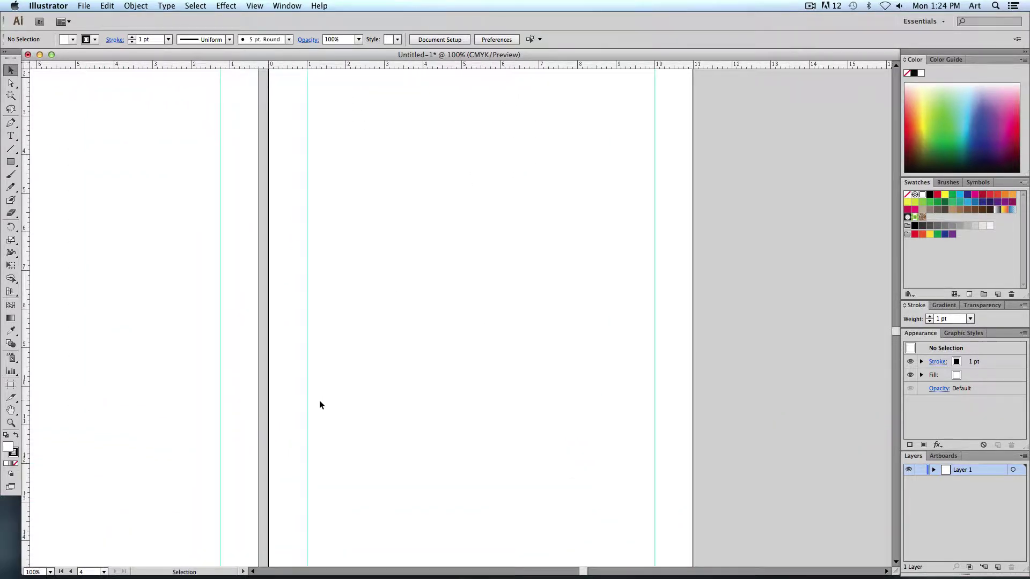
key(super+minus)
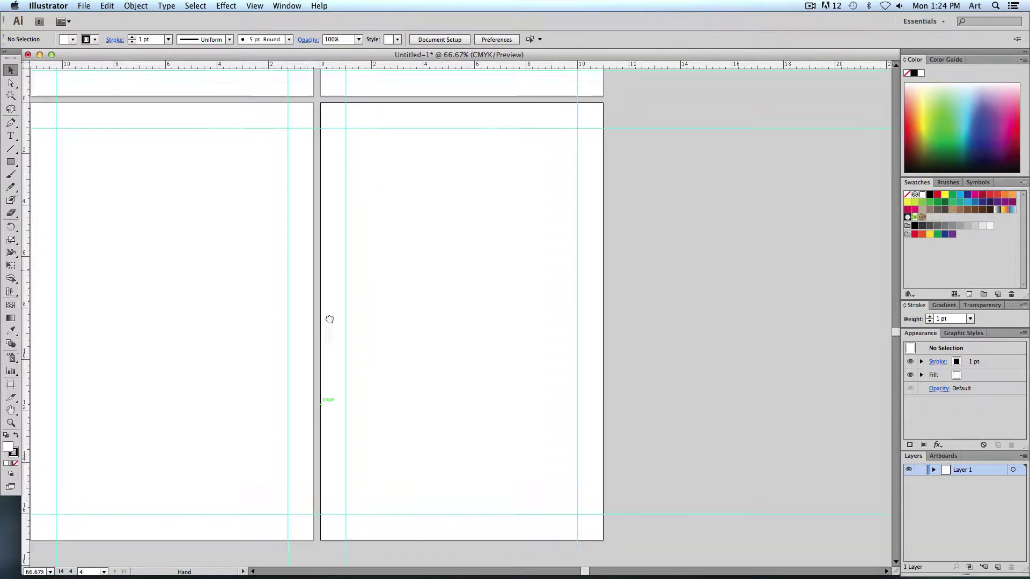
scroll(343, 300, up, 5)
scroll(358, 285, up, 5)
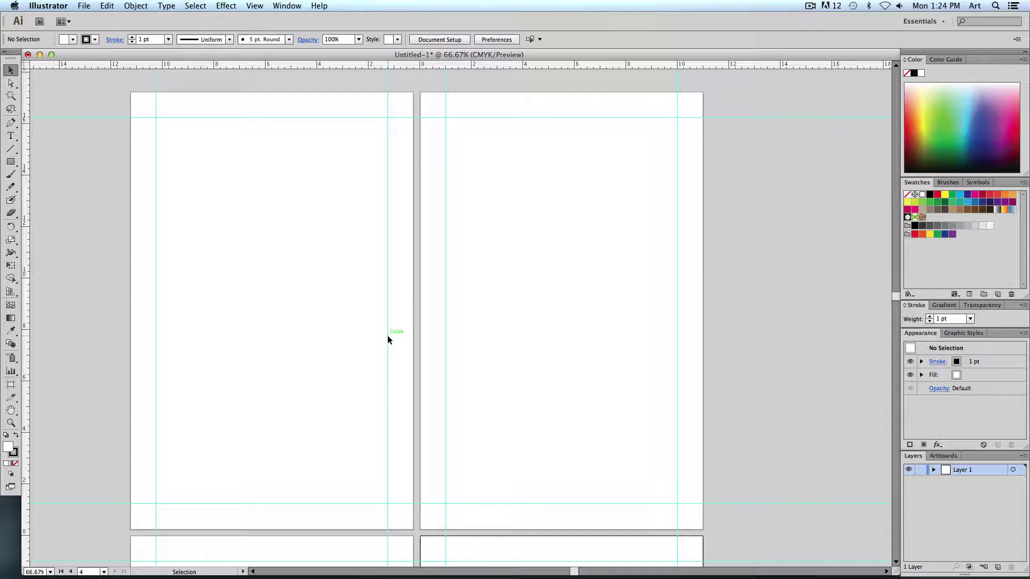
drag(183, 58, 175, 105)
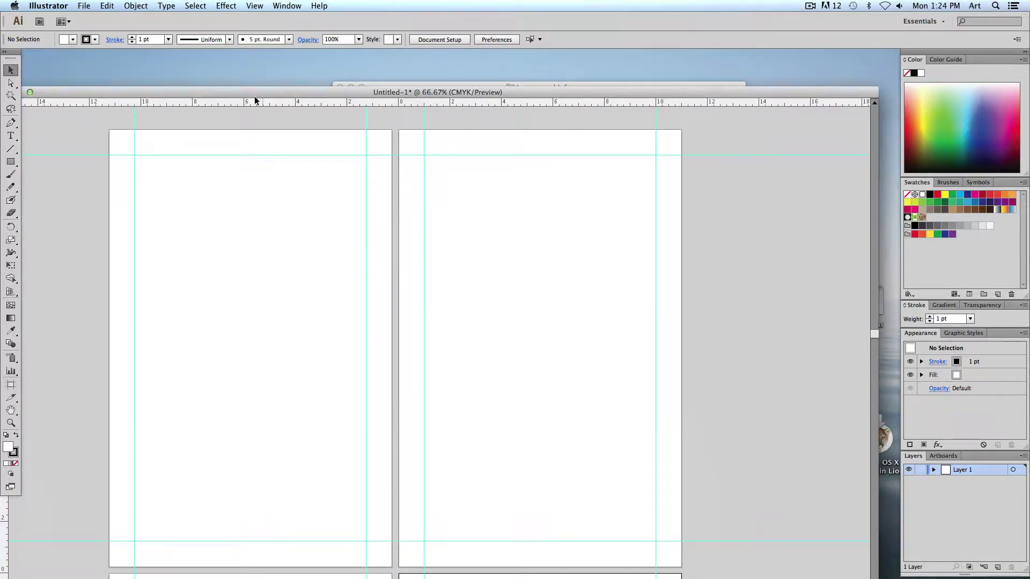
drag(249, 95, 265, 85)
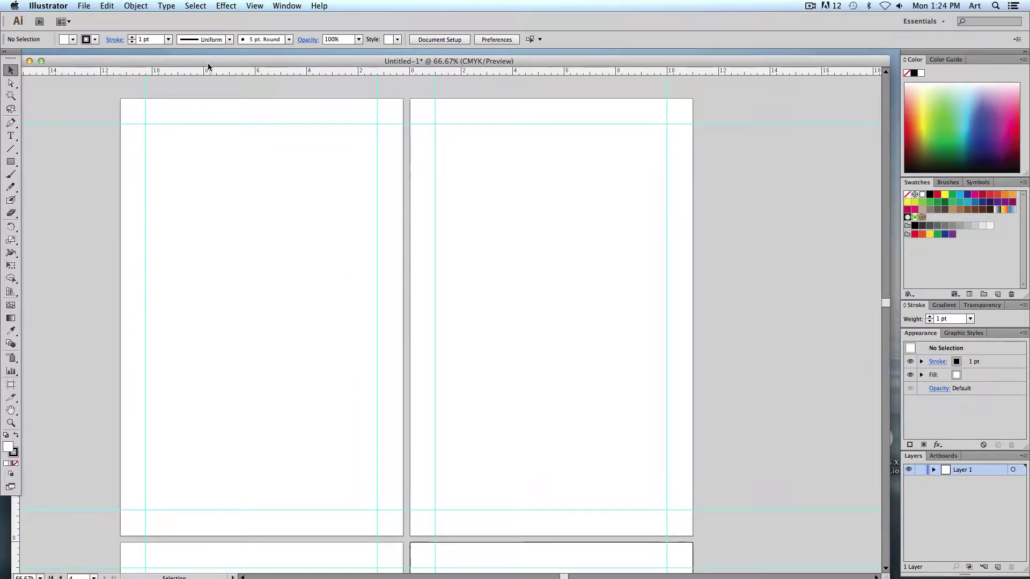
drag(184, 65, 217, 61)
- Set the ruler origin at the upper-left artboard's top-left corner and place a horizontal guide 10 in below its top edge
drag(57, 69, 163, 95)
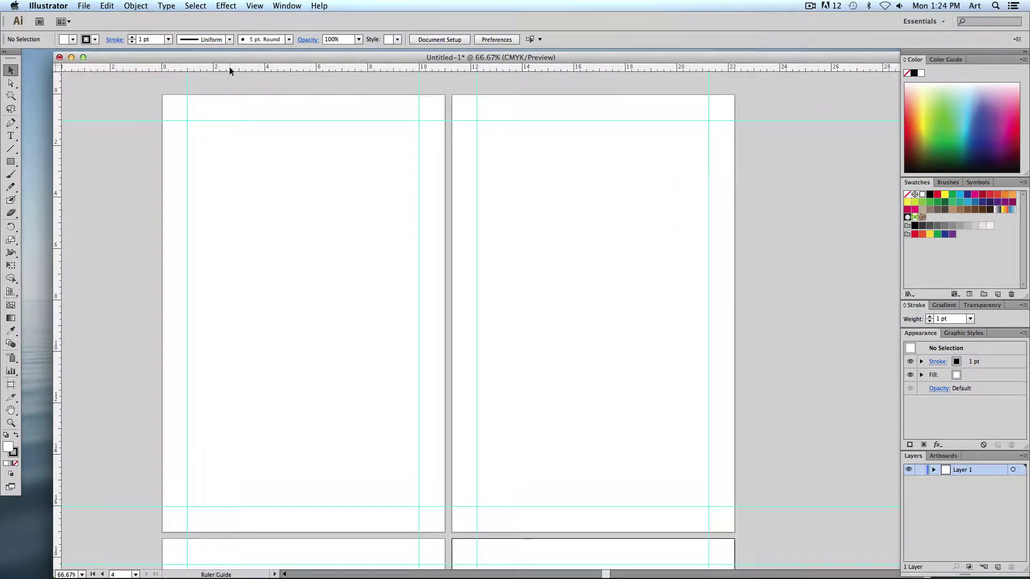
drag(229, 67, 234, 352)
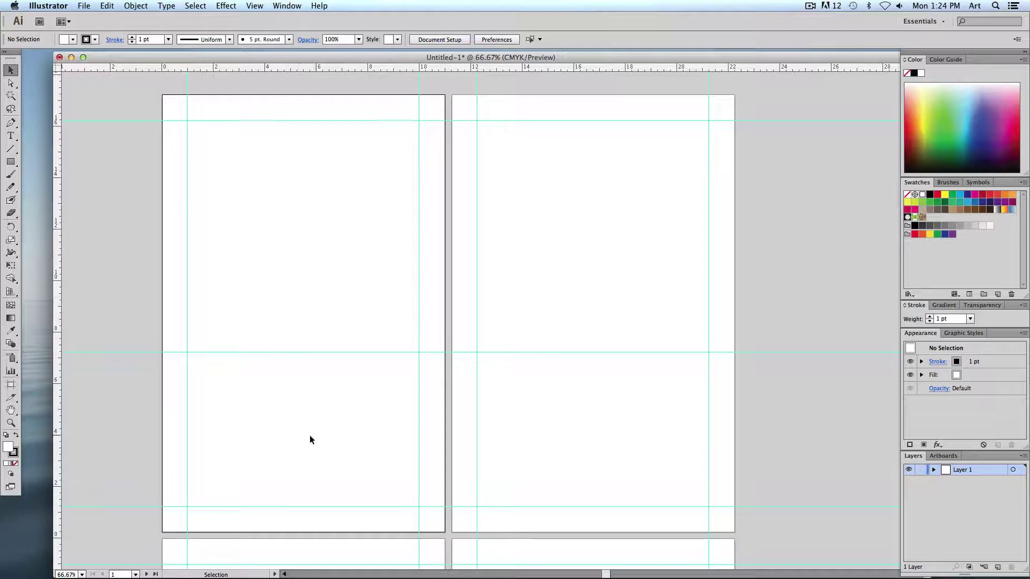
- Move the ruler origin to the lower-left artboard's top-left corner and place a horizontal guide 10 in below its top edge
drag(326, 429, 341, 110)
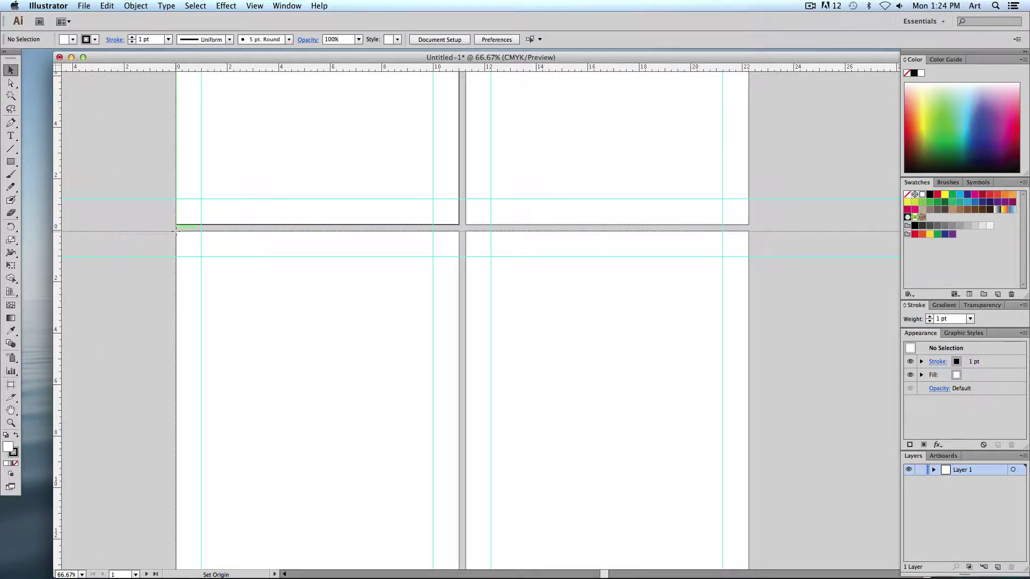
drag(335, 302, 339, 171)
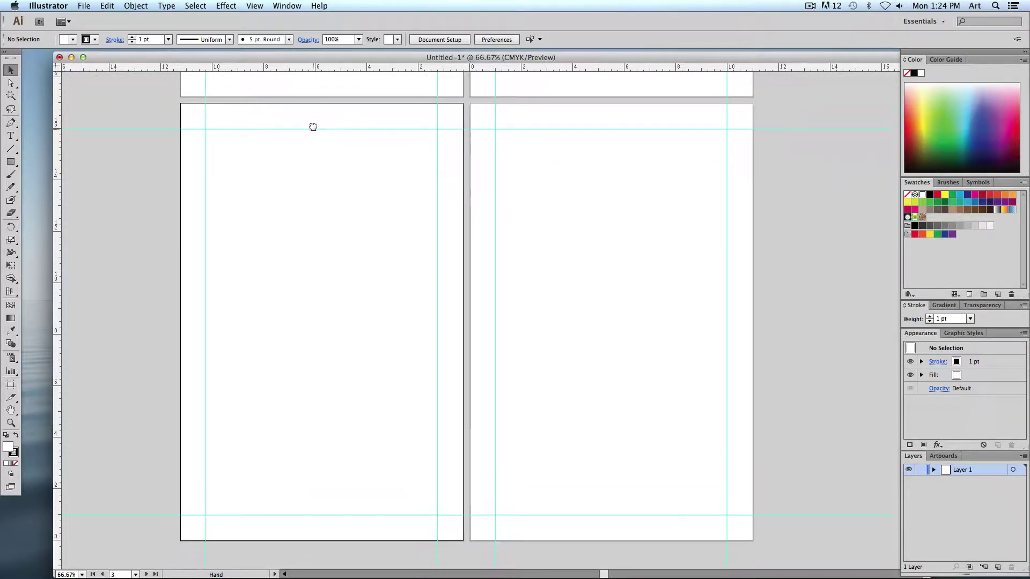
drag(312, 70, 175, 177)
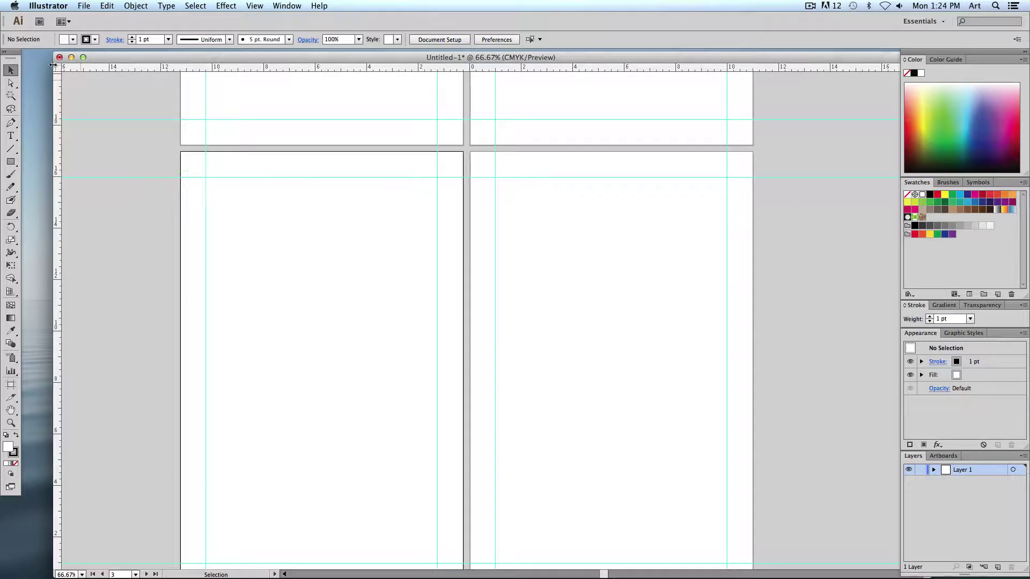
drag(57, 69, 182, 153)
drag(263, 290, 253, 200)
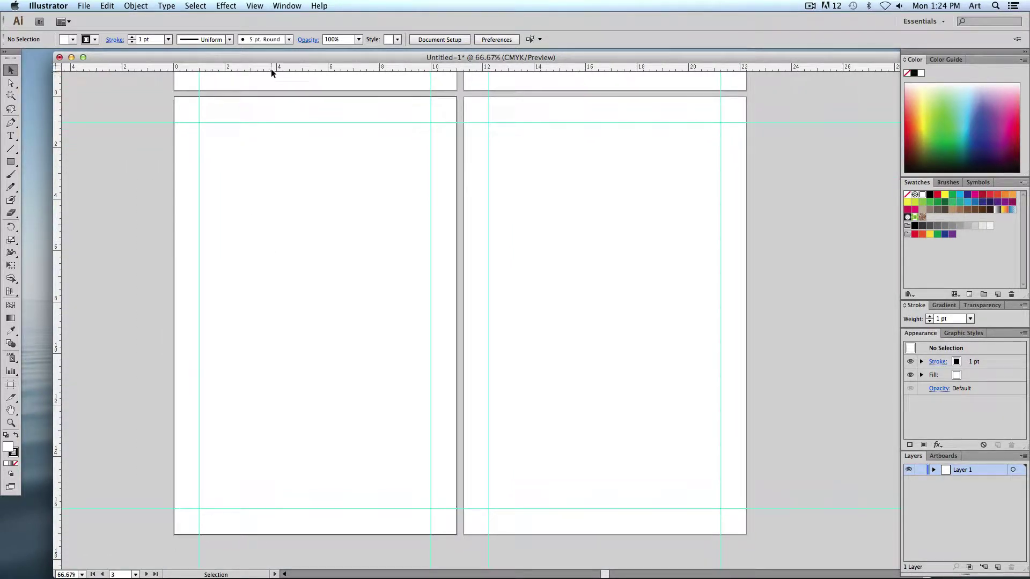
drag(263, 64, 281, 352)
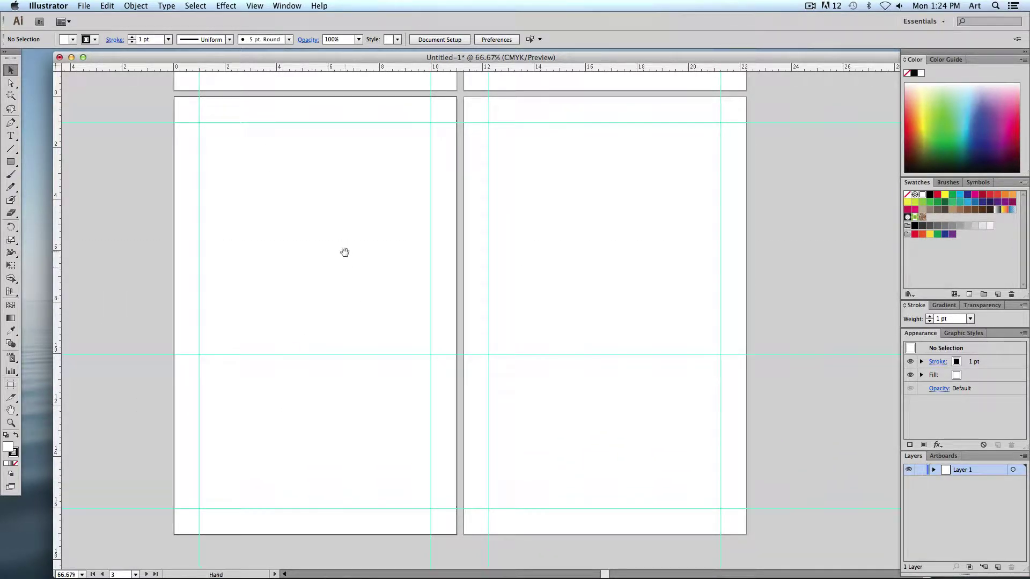
drag(345, 253, 343, 428)
scroll(343, 428, up, 5)
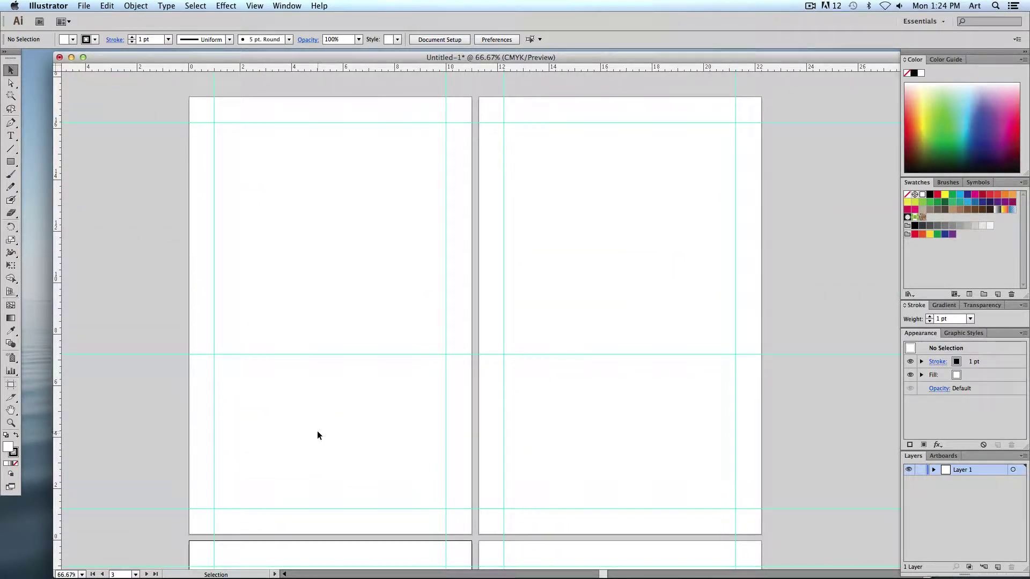
- Draw a 9 by 9 in text area between the upper-left artboard's guides and fill it with the placeholder text "asdfasdfas;lkfjdsfasdfadsf"
click(11, 137)
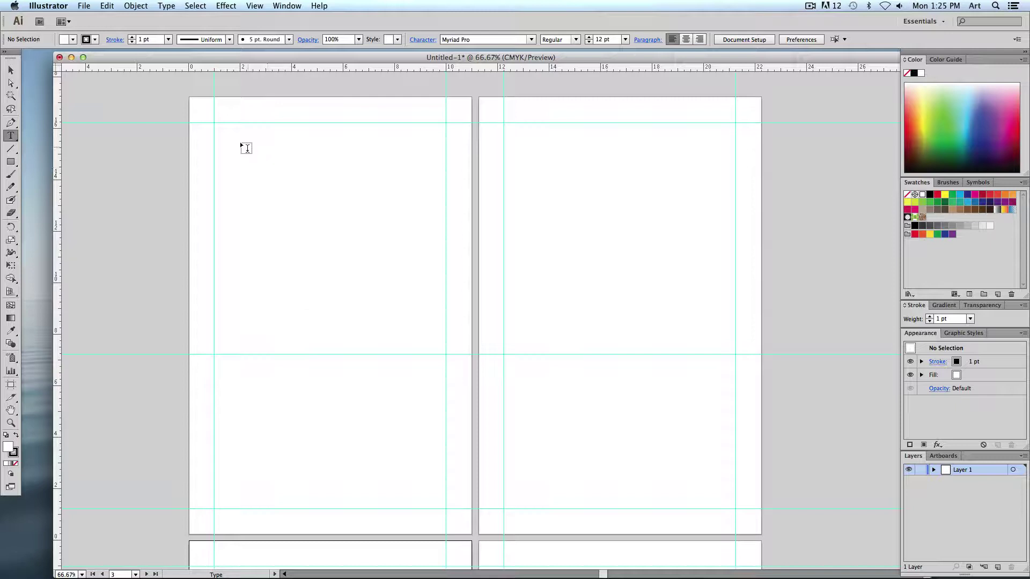
drag(215, 125, 448, 355)
text(asdfasdfa)
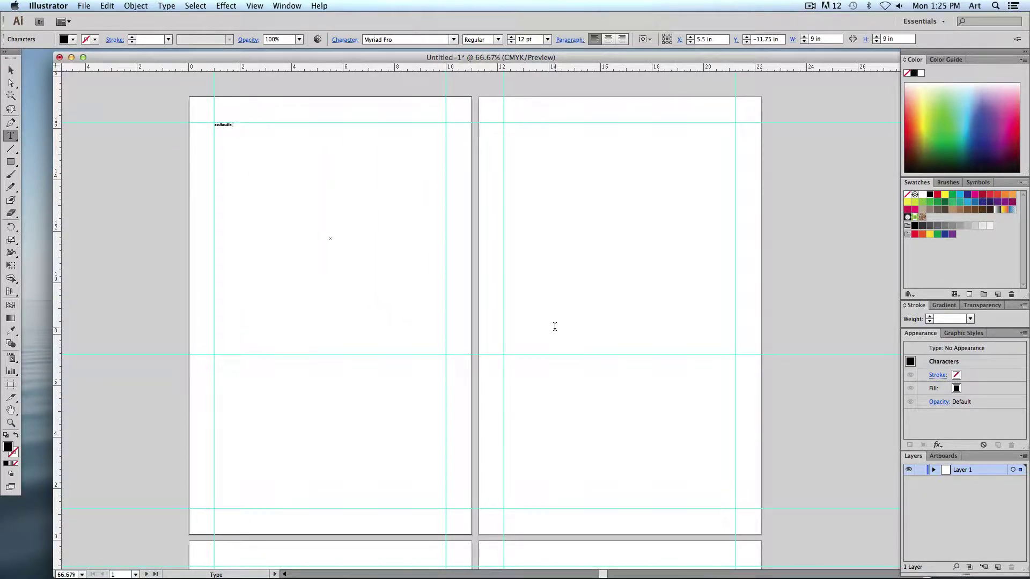
text(sjlkfjdsfasdfadsf)
click(11, 70)
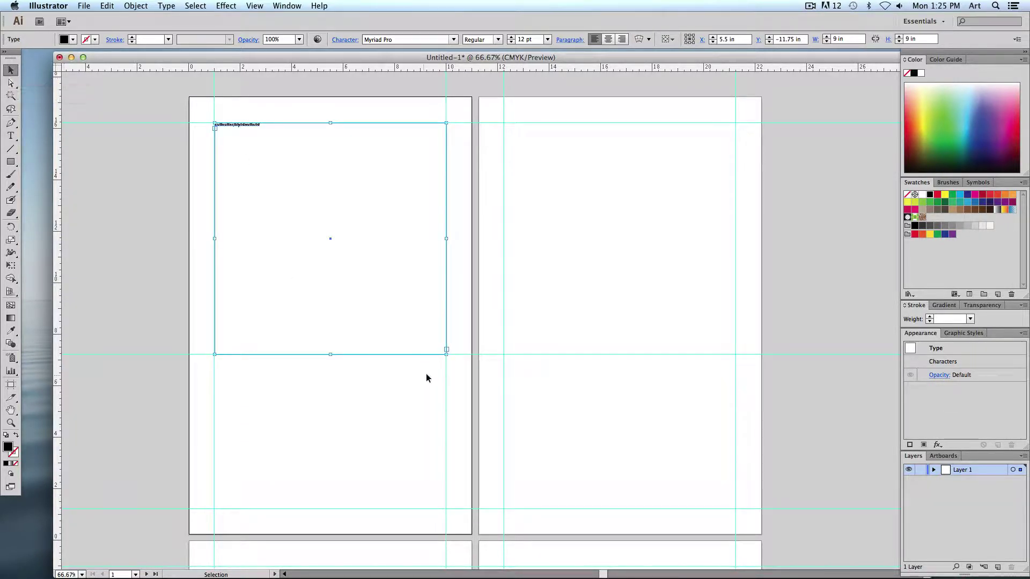
- Shrink the placeholder text area to about 0.86 by 2.5 in, then enlarge it to about 2.75 by 3.25 in
drag(448, 355, 238, 186)
key(super+equal)
key(super+equal)
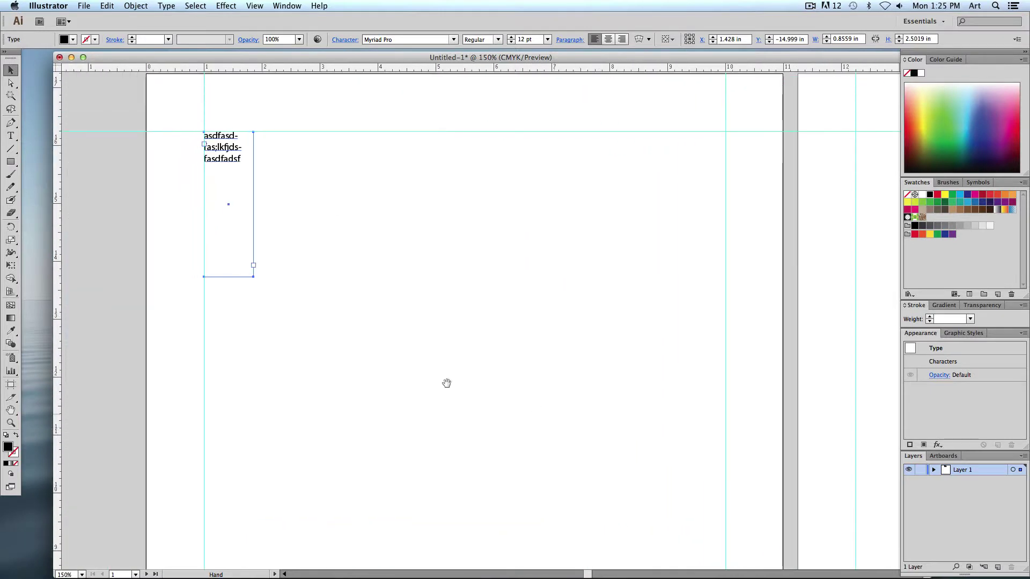
drag(253, 274, 365, 322)
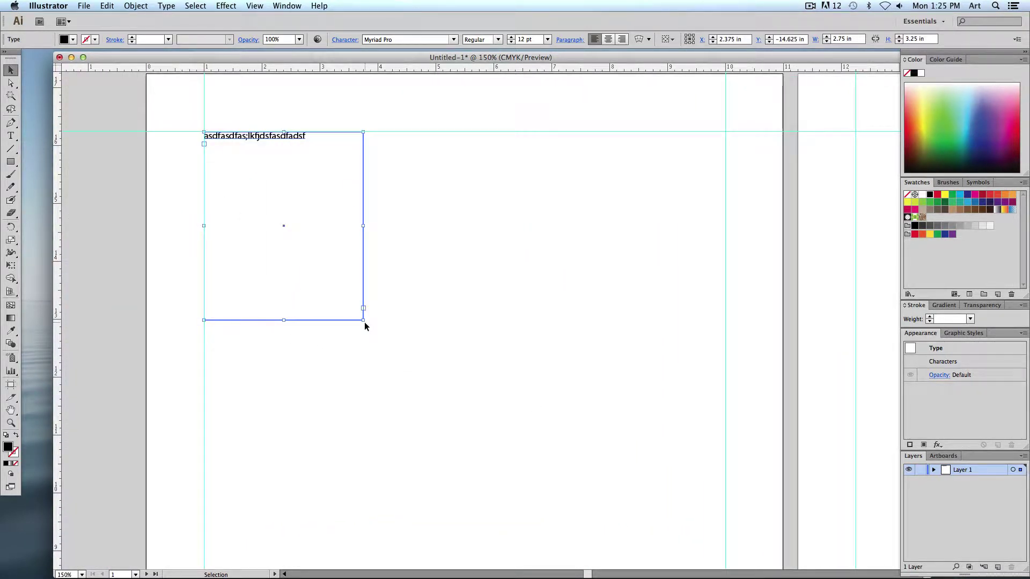
click(236, 274)
- Add point text near the middle of the upper-left artboard with five lines of placeholder text starting with "a;lskdfj;l iu;lk jfga ;lksjd f;asd"
key(t)
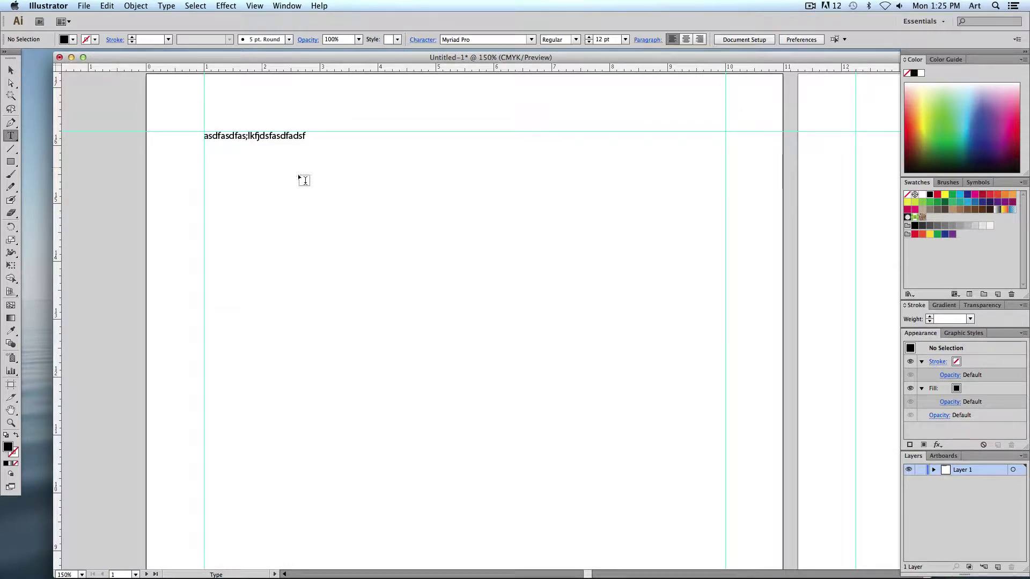
click(464, 208)
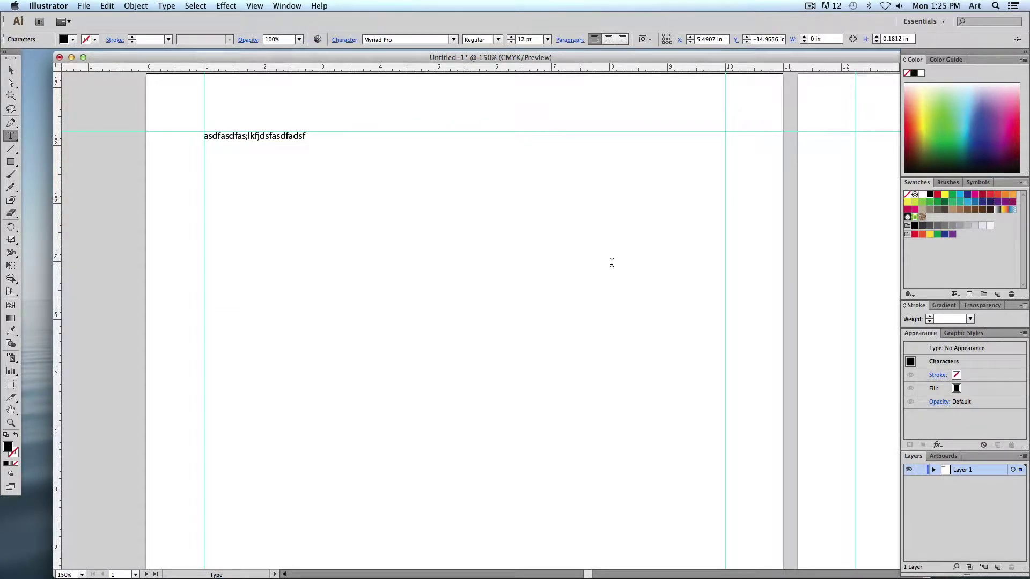
text(a;lskdfj;l iu;lk jfga ;lksjd f;asd)
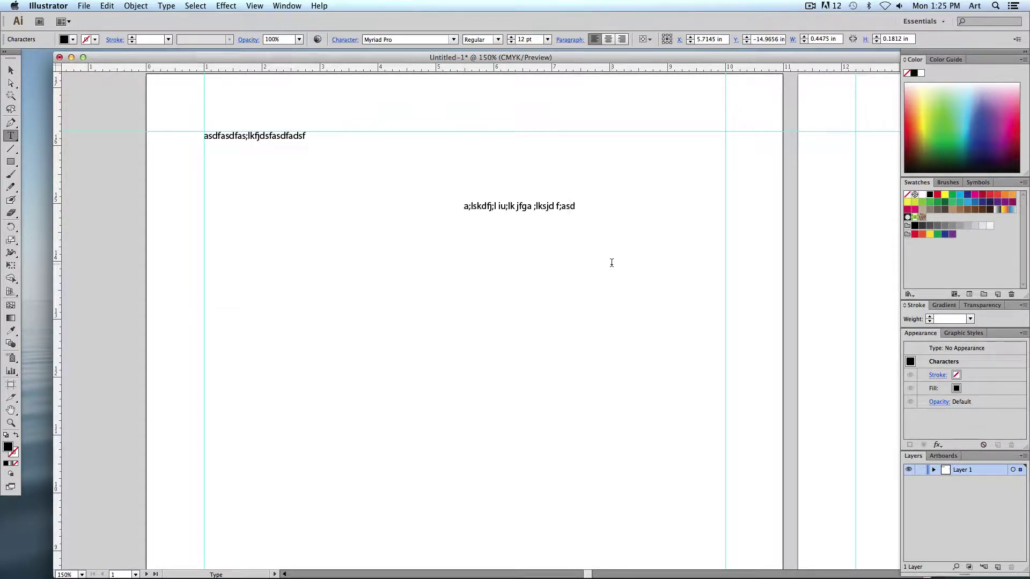
key(Return)
text(asdfasdfasd)
key(Return)
text(f)
key(Return)
text(as dfasd)
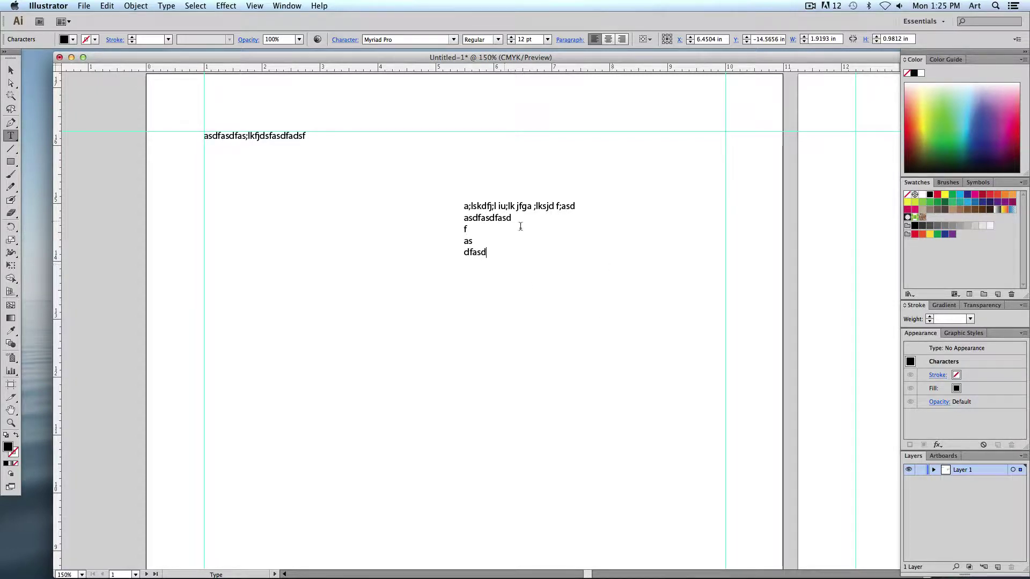
- Stretch the point text from its corner, then delete both placeholder text objects from the artboard
click(11, 70)
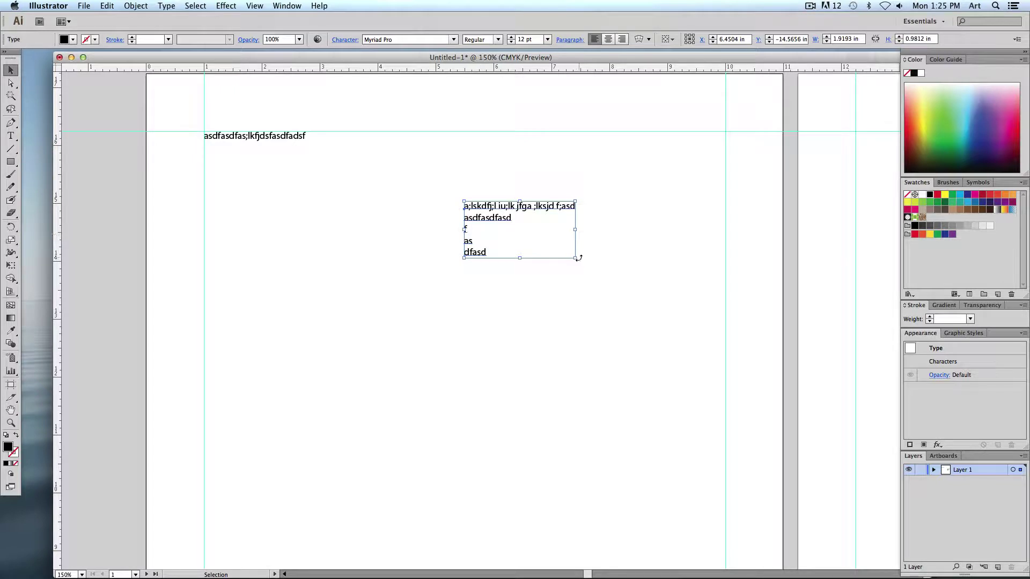
drag(578, 258, 758, 349)
key(Delete)
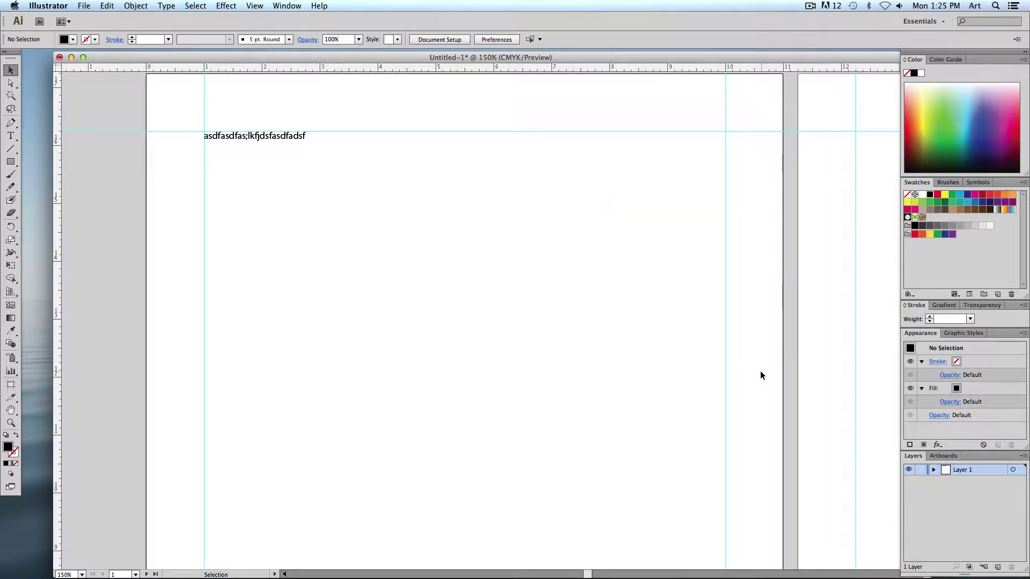
click(246, 134)
key(Delete)
- Draw a text area about 9.07 by 9 in from the upper-left artboard's top-left margin corner down to the middle horizontal guide
key(super+0)
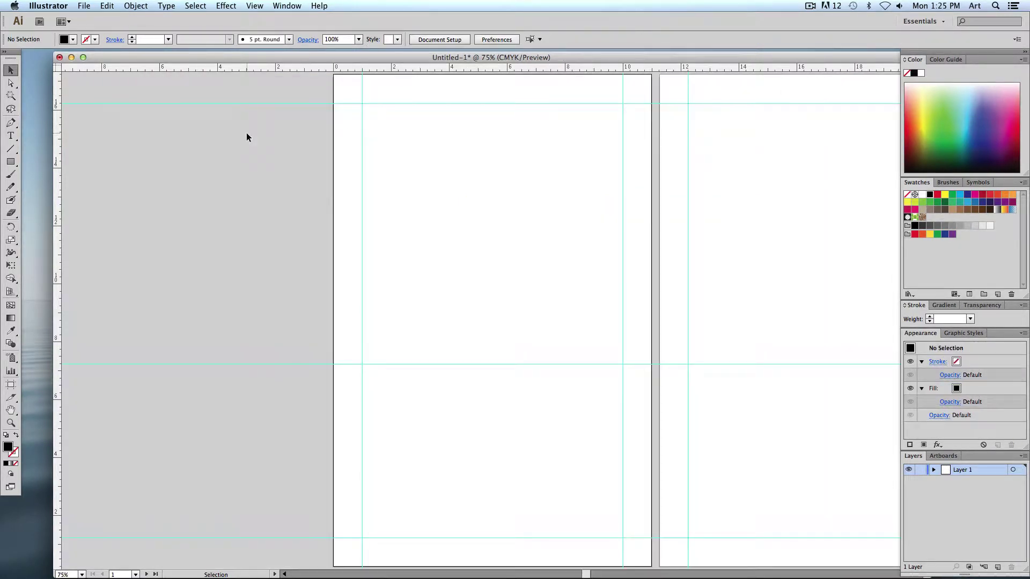
scroll(246, 137, right, 5)
key(t)
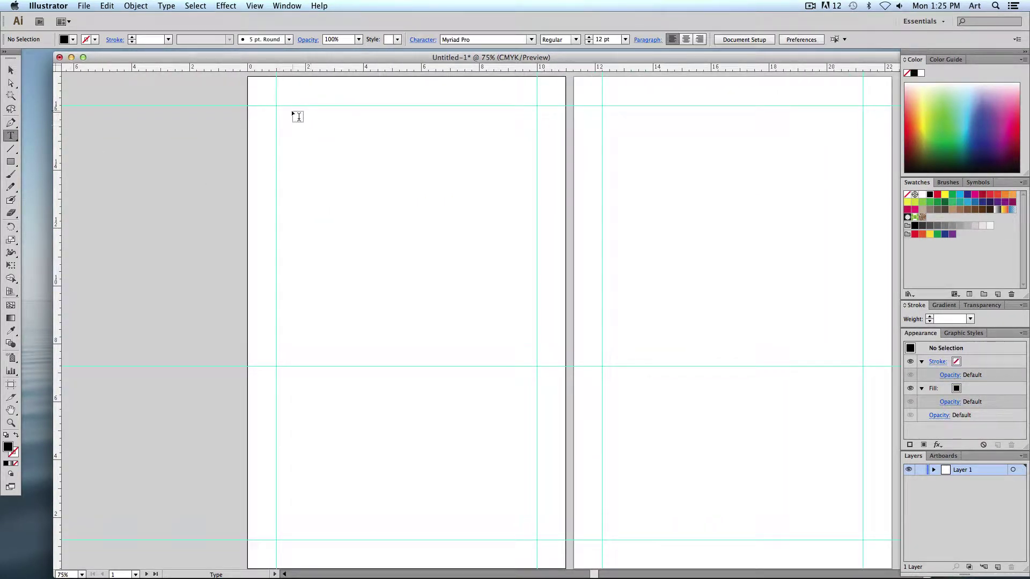
drag(277, 107, 540, 367)
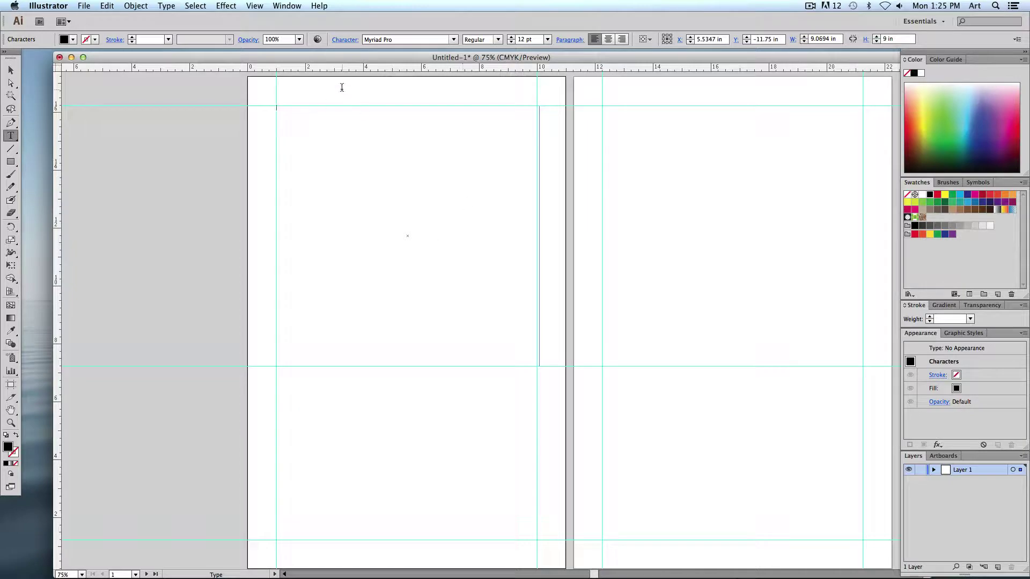
- Open the Information document from the Images and Info folder in Word and copy the heading "All the world is God's own field"
drag(324, 57, 272, 213)
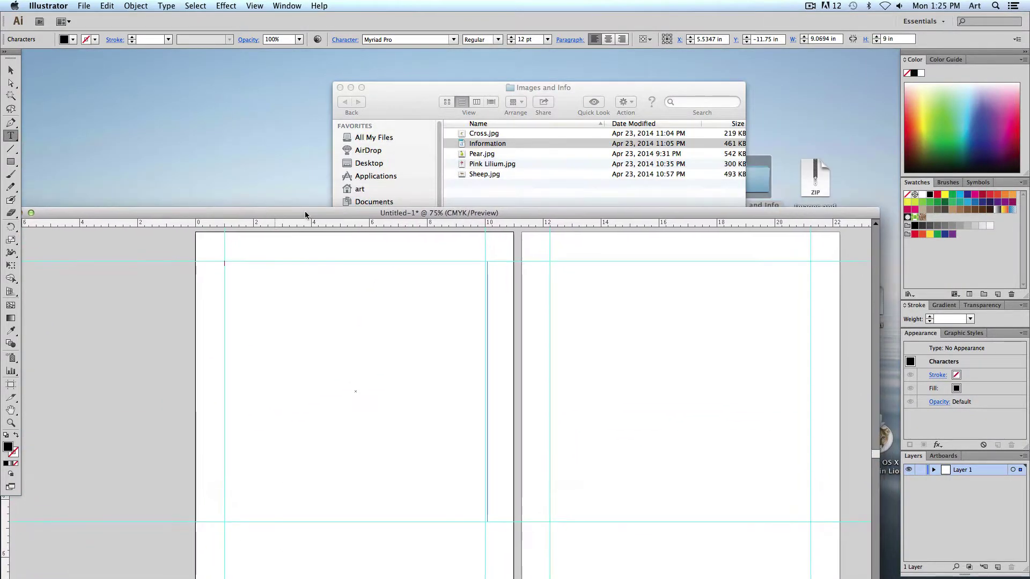
click(499, 142)
mouse_move(977, 570)
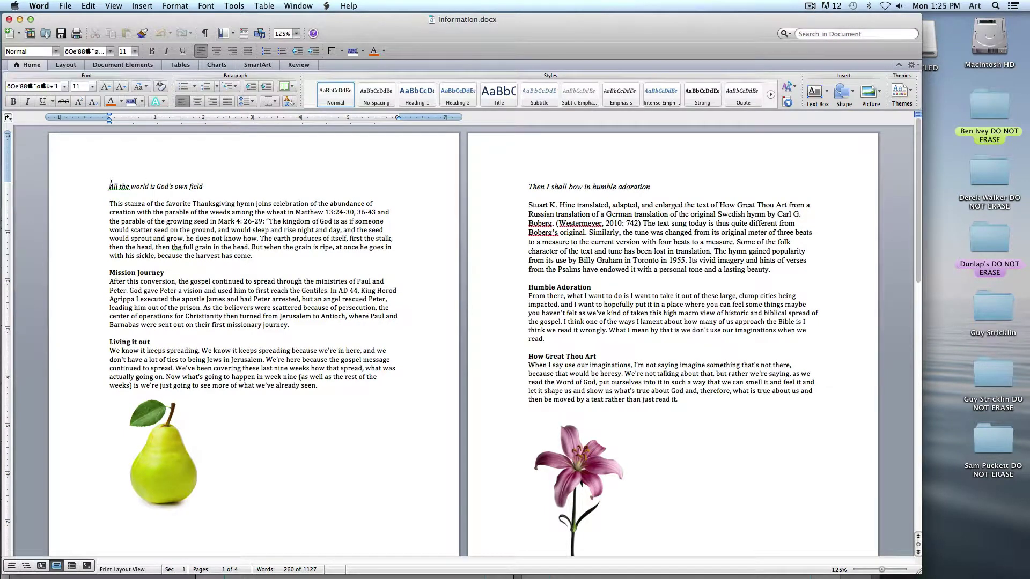
drag(110, 186, 209, 187)
key(cmd+c)
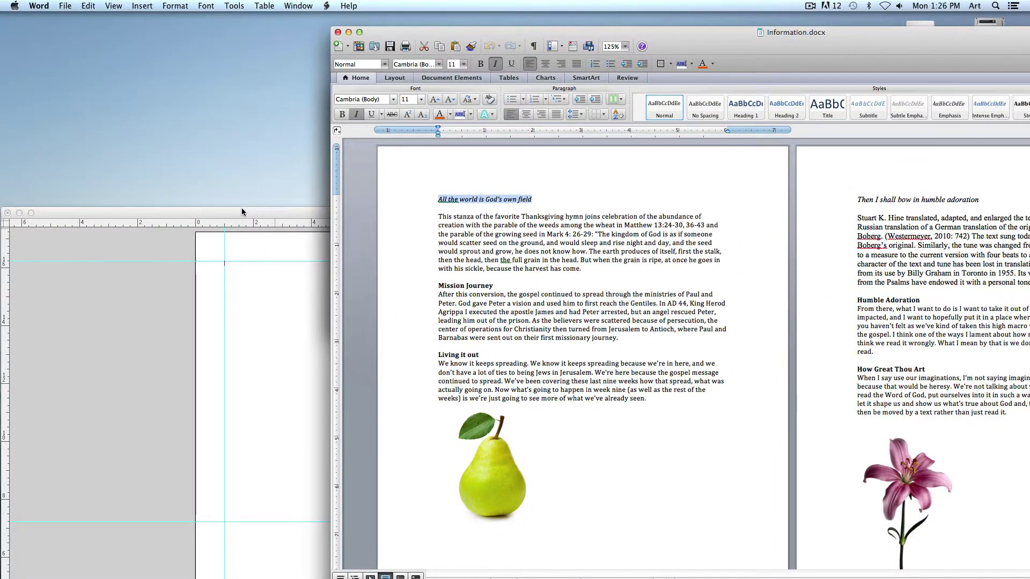
- Switch back to Illustrator and paste the copied heading into the text area on the upper-left artboard
click(245, 212)
drag(248, 216, 257, 81)
key(cmd+v)
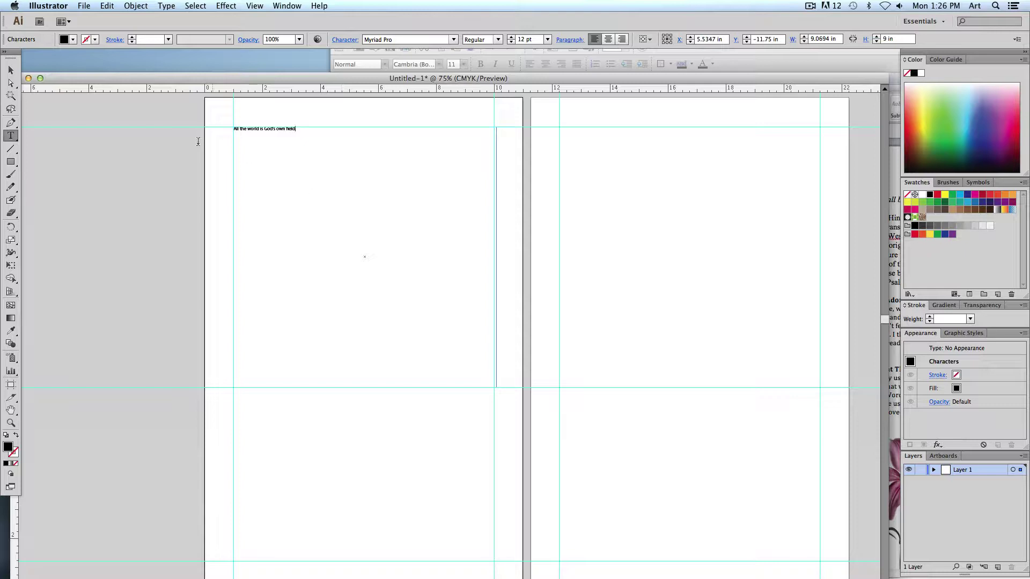
click(11, 70)
click(124, 141)
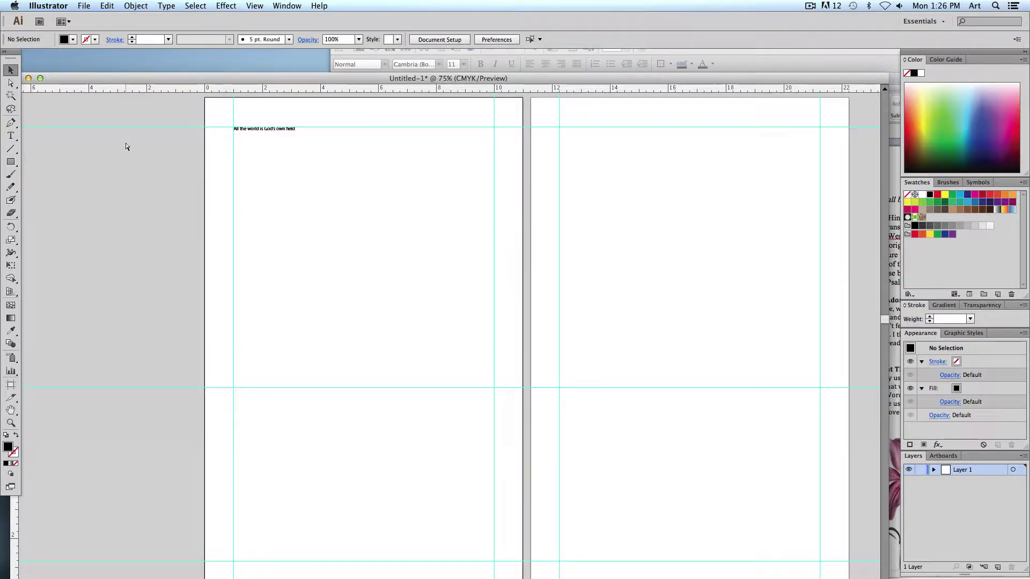
key(super+equal)
drag(125, 143, 204, 264)
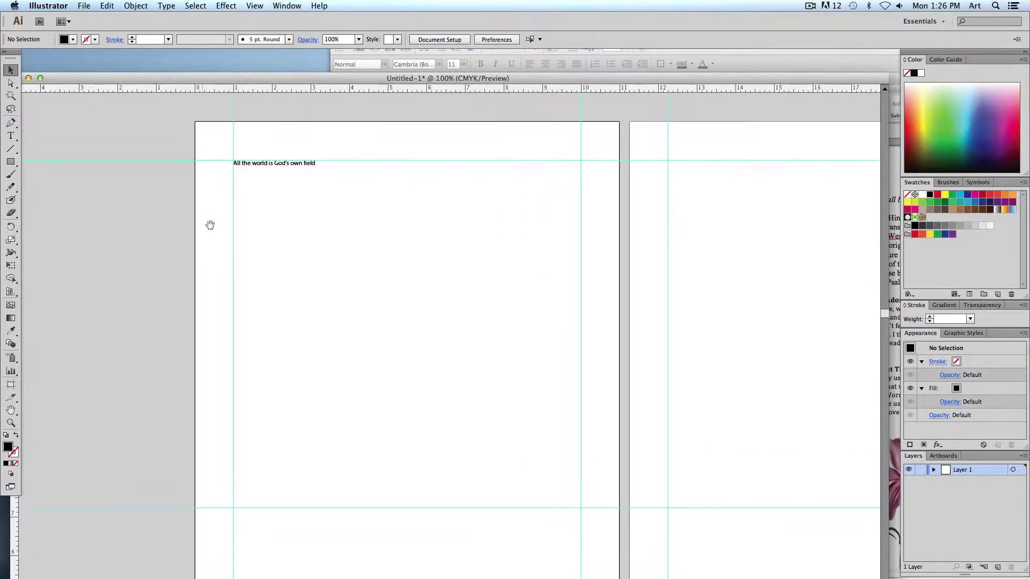
drag(249, 75, 244, 59)
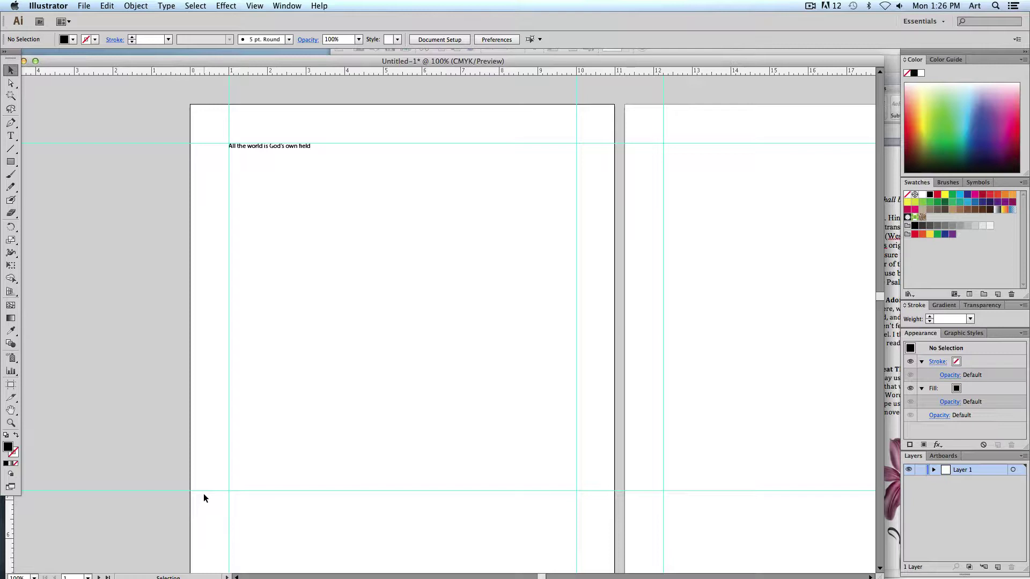
- Center the heading "All the world is God's own field" within its text area
click(11, 136)
drag(315, 146, 160, 138)
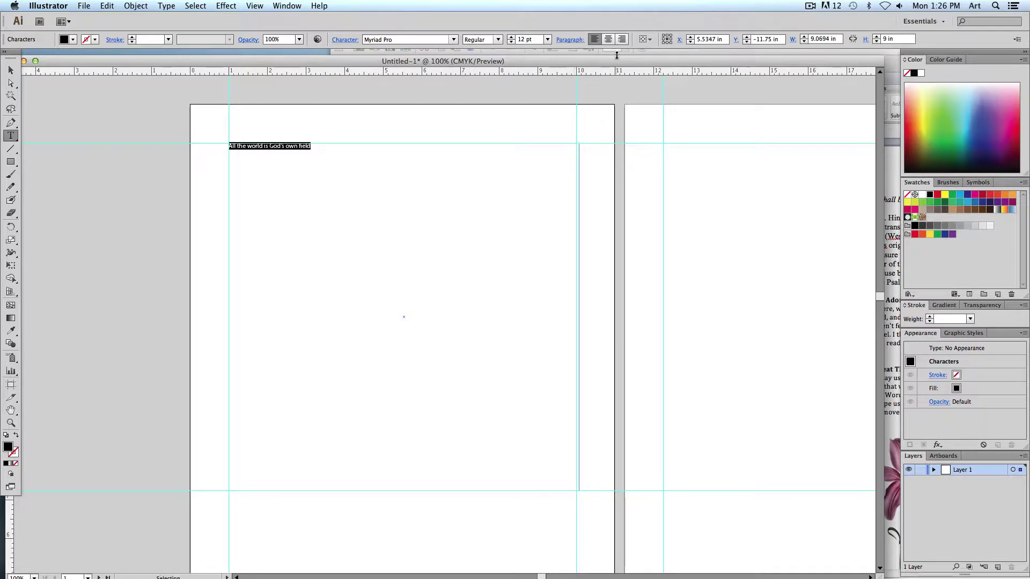
click(609, 40)
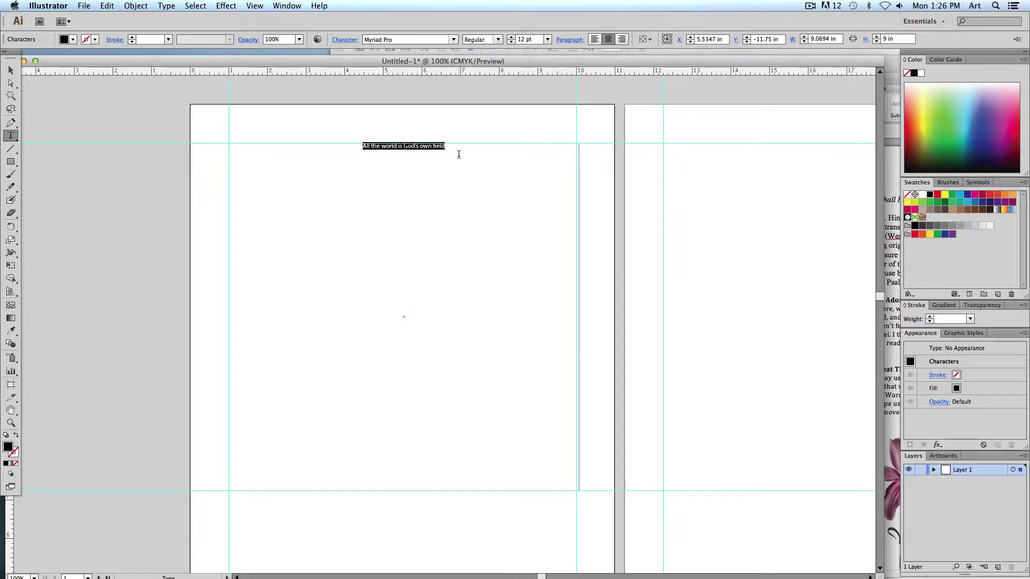
- Set the centered heading's font size to 72 pt
drag(455, 148, 326, 142)
click(548, 39)
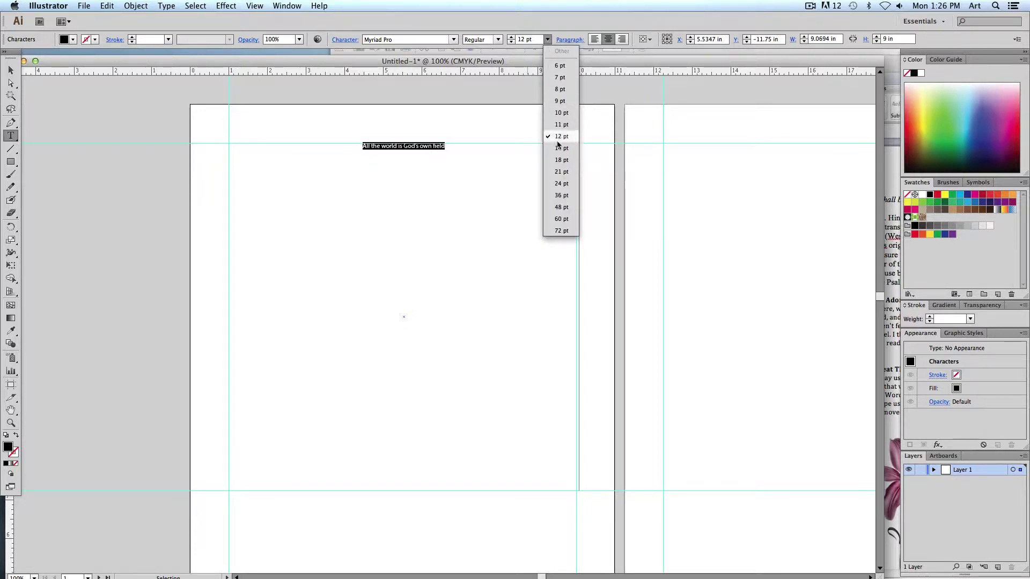
click(561, 230)
click(446, 161)
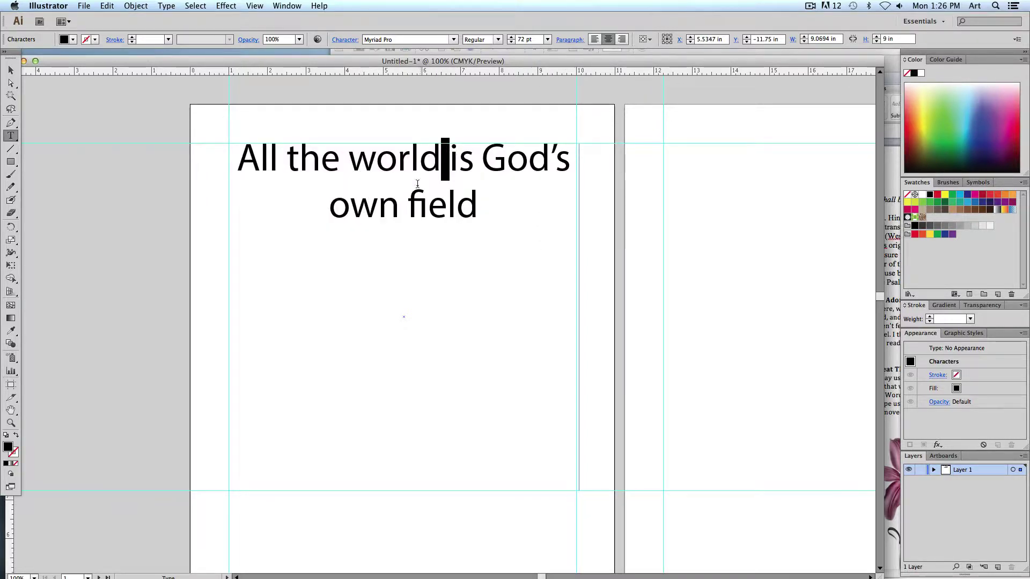
click(457, 165)
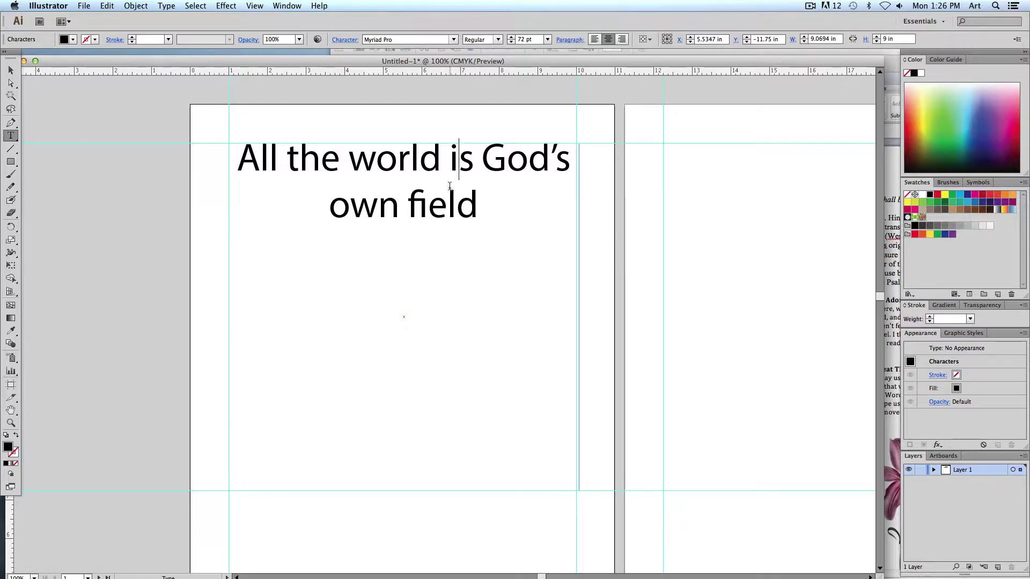
- Change the whole heading's font to Patinio Basica, choosing it from the list that previews the typefaces
drag(475, 203, 236, 158)
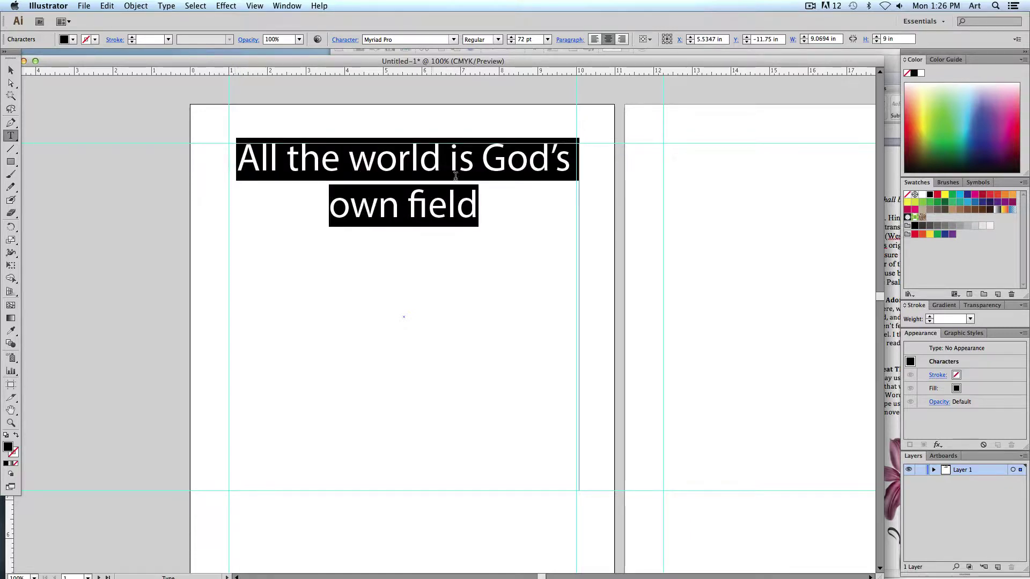
click(454, 40)
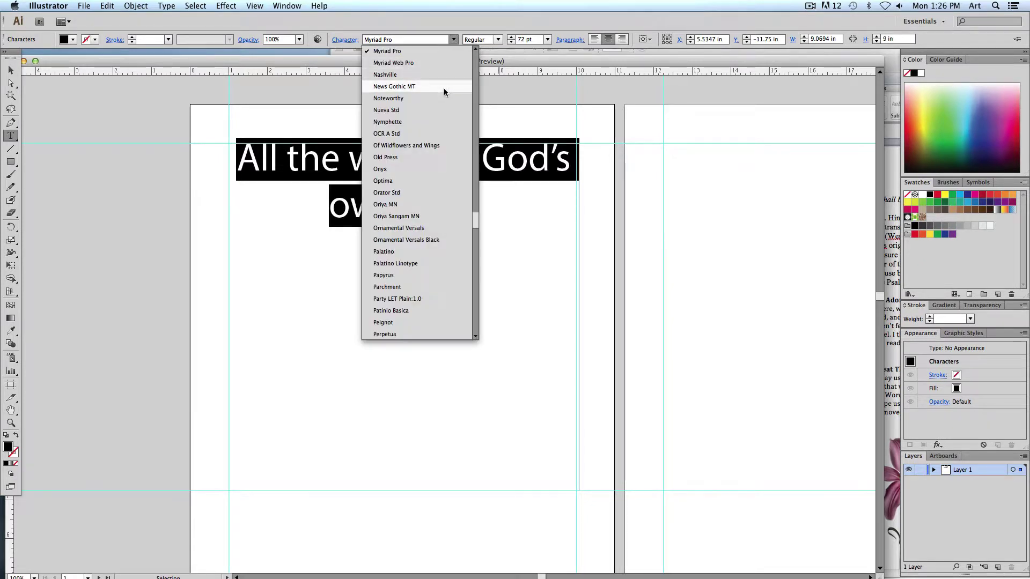
click(375, 21)
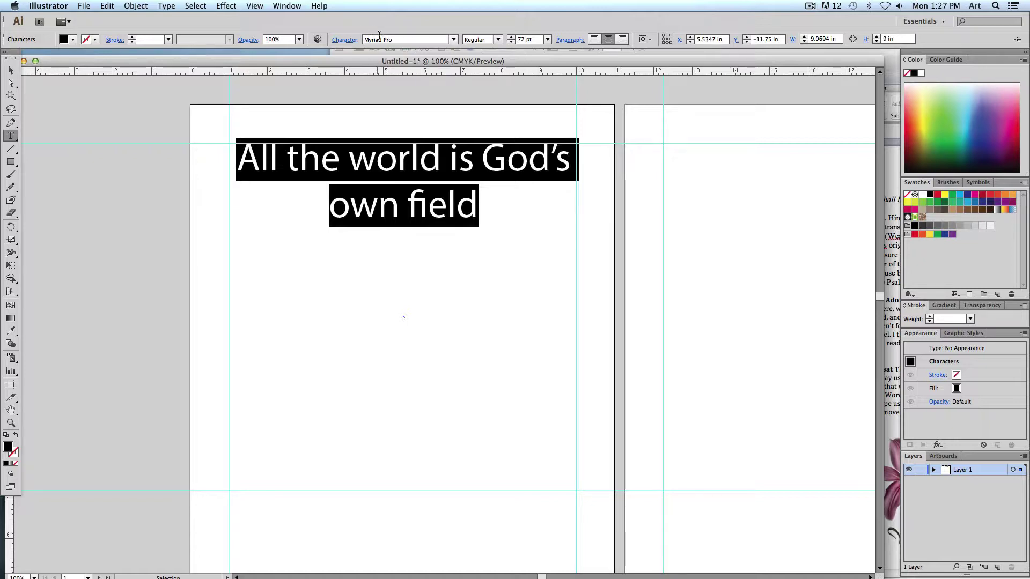
click(453, 40)
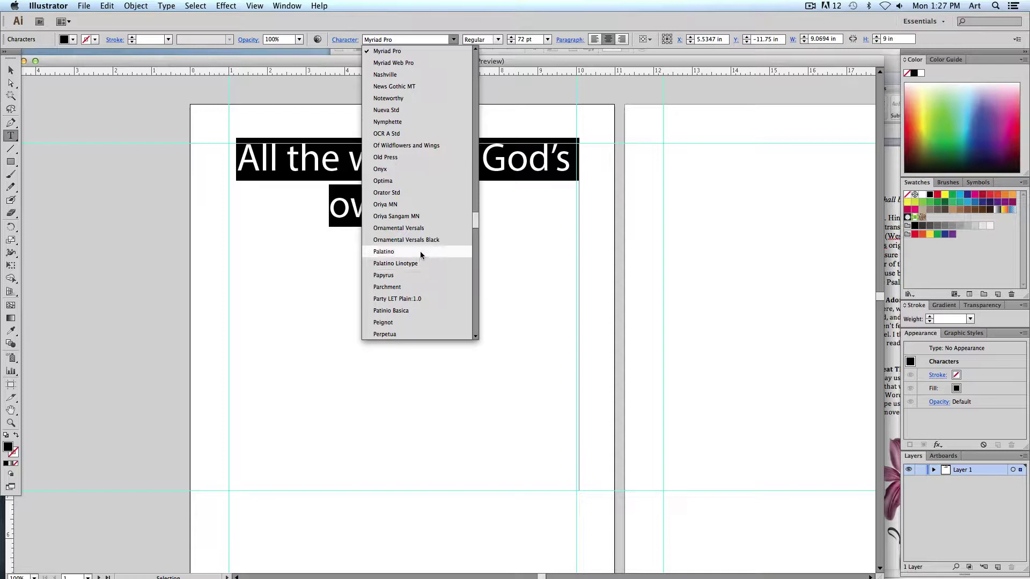
scroll(423, 250, down, 5)
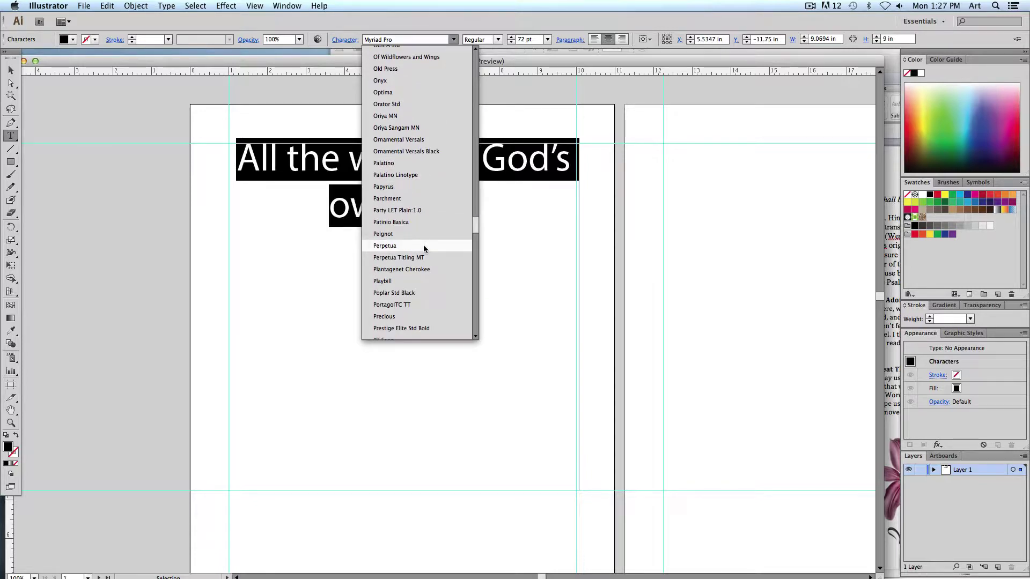
click(367, 27)
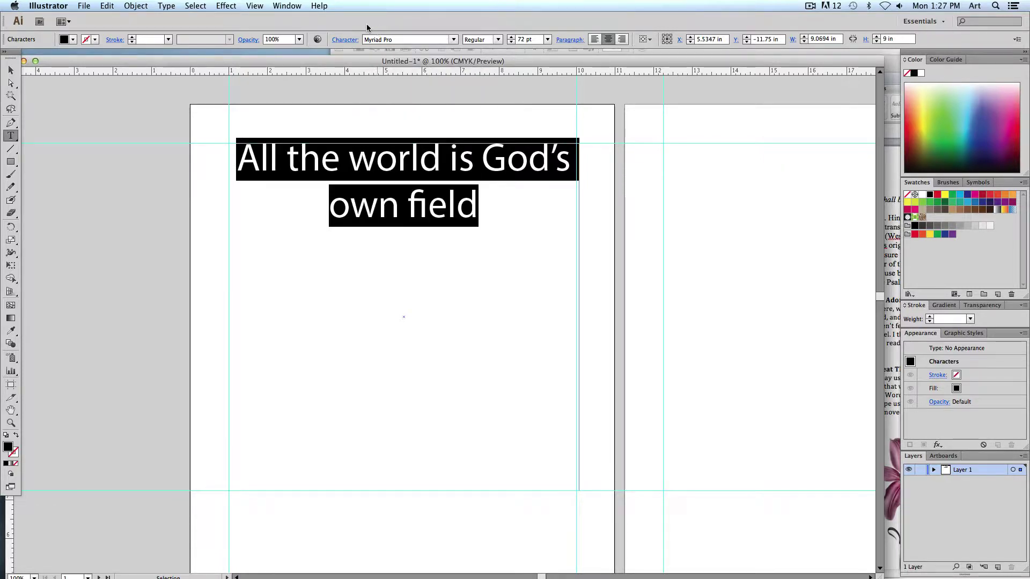
click(346, 42)
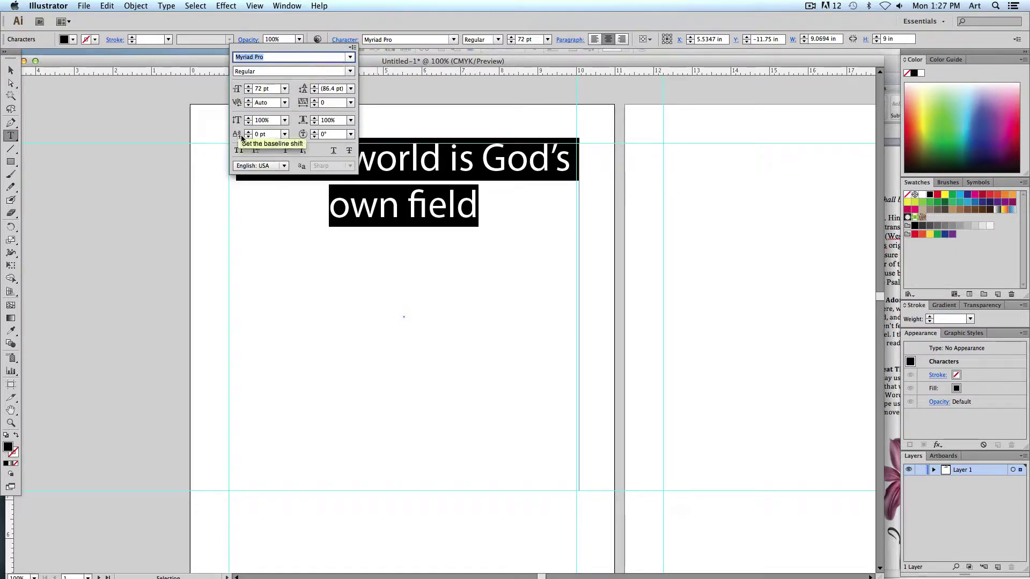
click(351, 57)
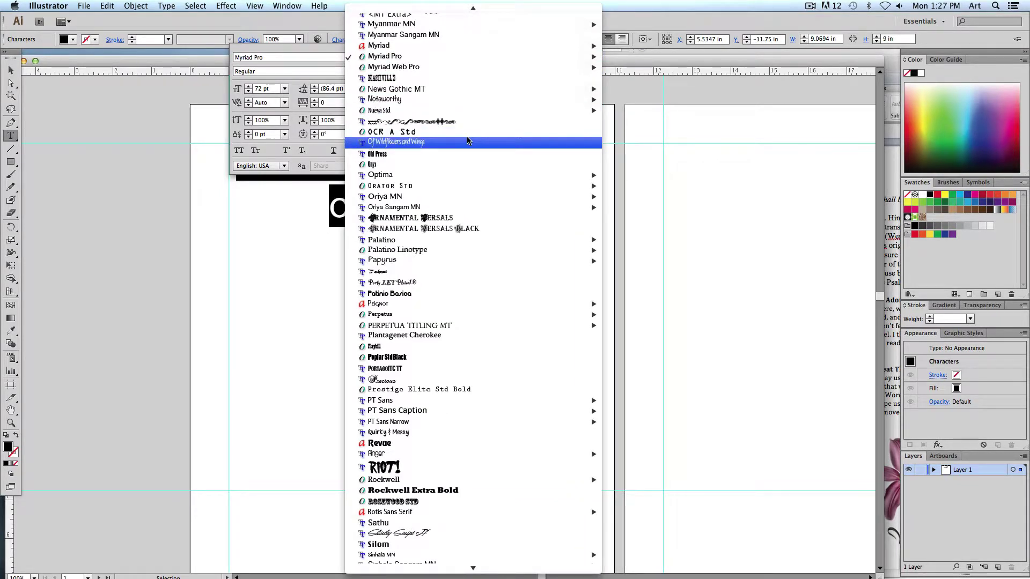
click(465, 295)
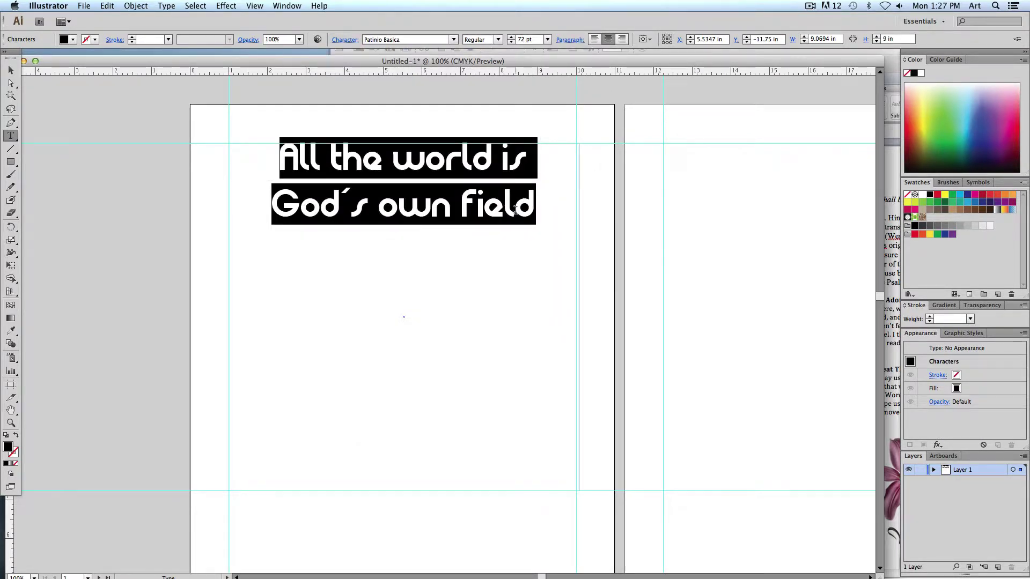
- Select the whole heading and enlarge its font size to 141 pt
drag(535, 211, 269, 150)
click(526, 40)
text(90)
key(Return)
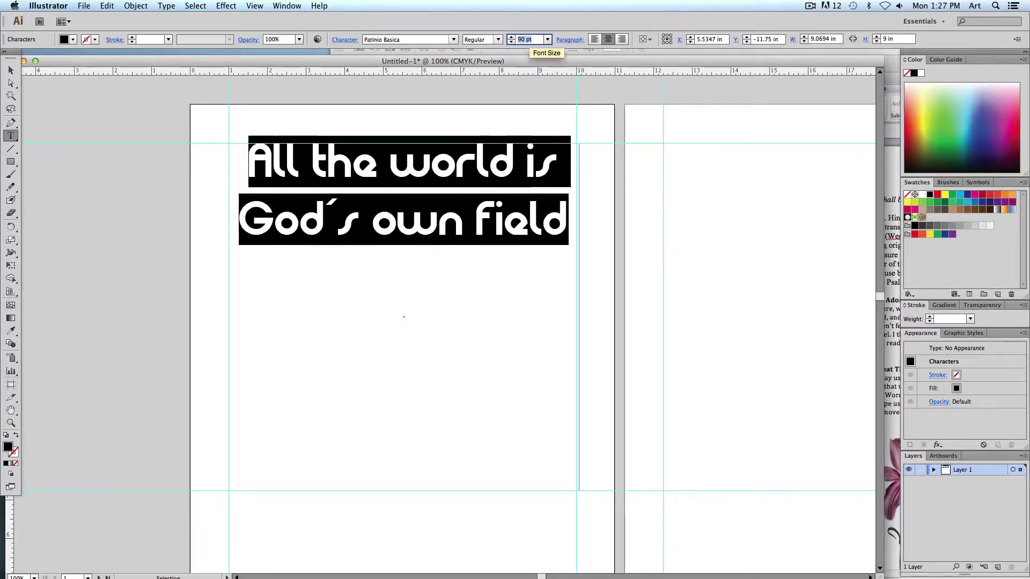
key(shift+Up)
key(shift+Up)
key(shift+Up)
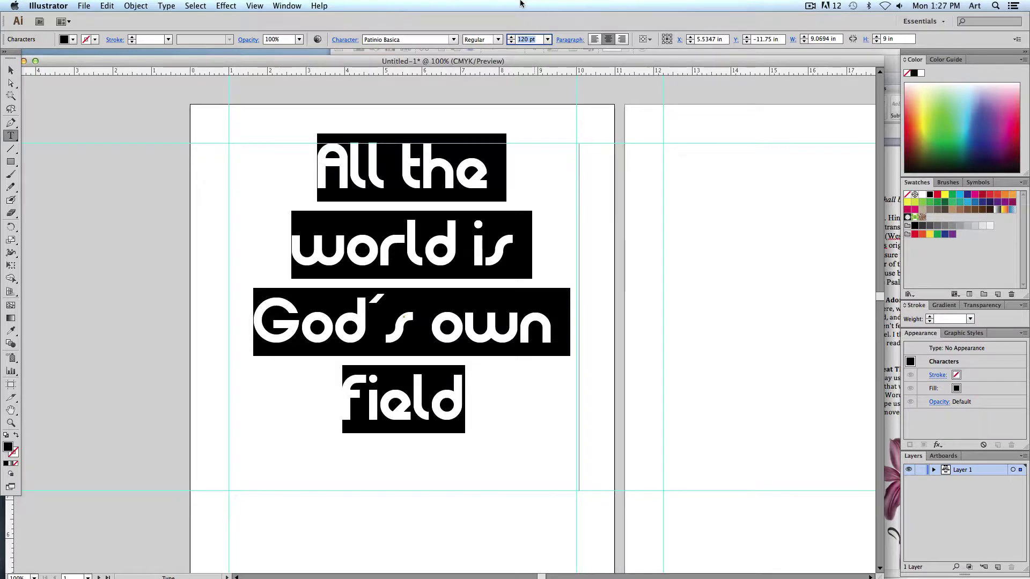
key(Up)
key(Up)
key(Up)
key(Up)
key(Up)
key(Up)
key(Up)
key(Up)
key(Up)
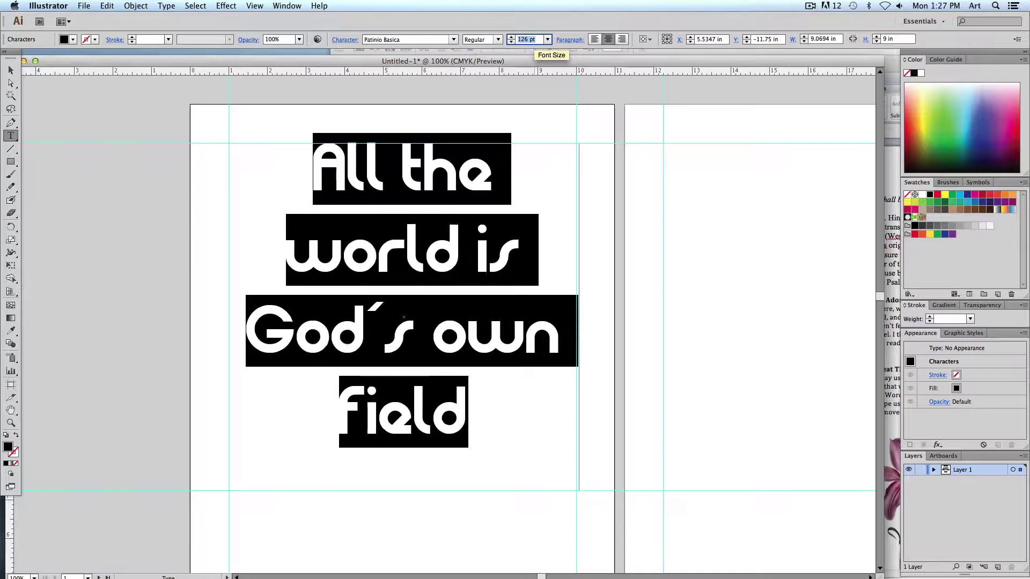
key(Up)
key(Up)
key(Up)
key(Up)
key(Up)
key(Up)
key(Up)
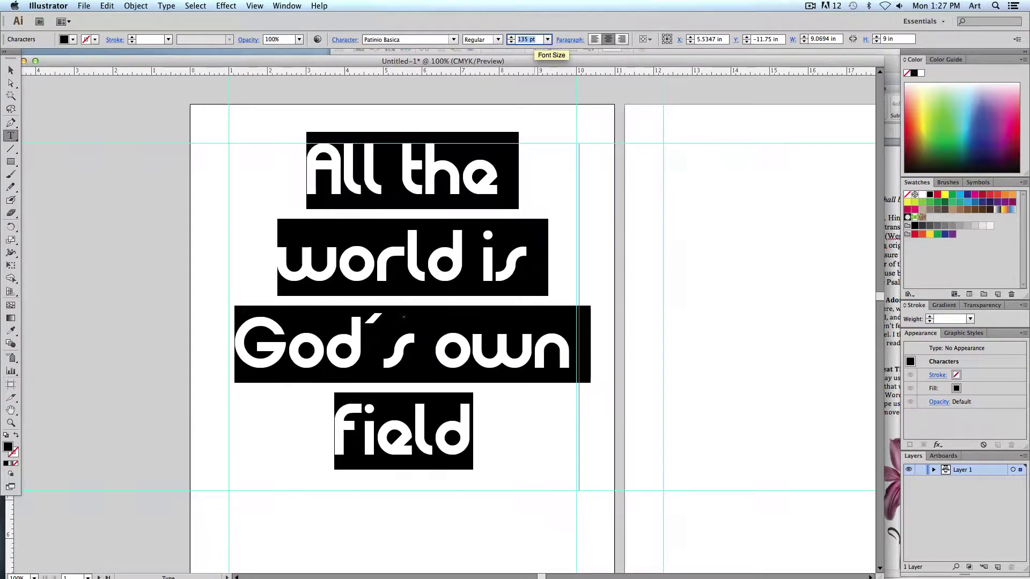
key(Up)
key(Up)
key(Up)
key(Up)
key(Up)
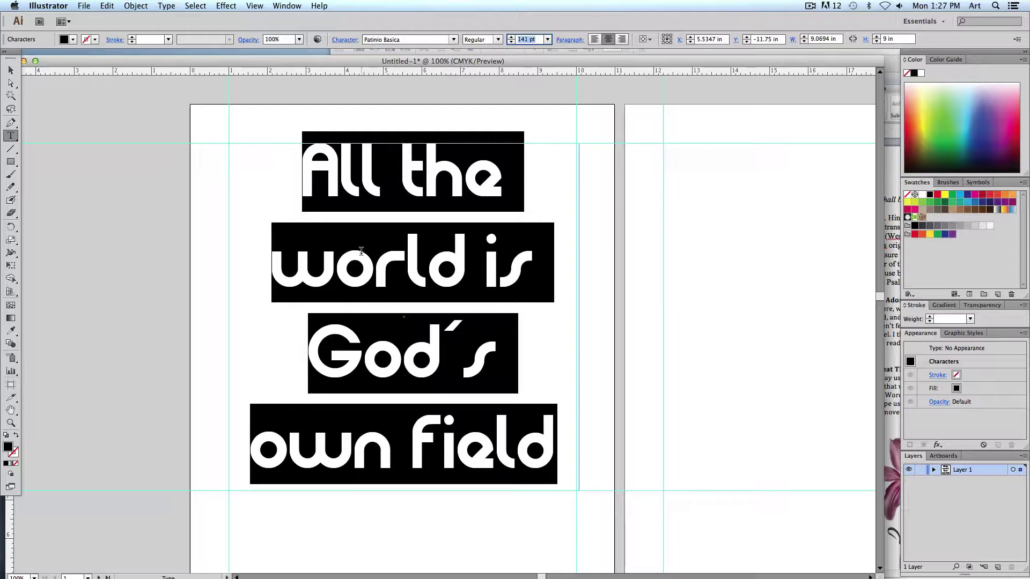
click(376, 263)
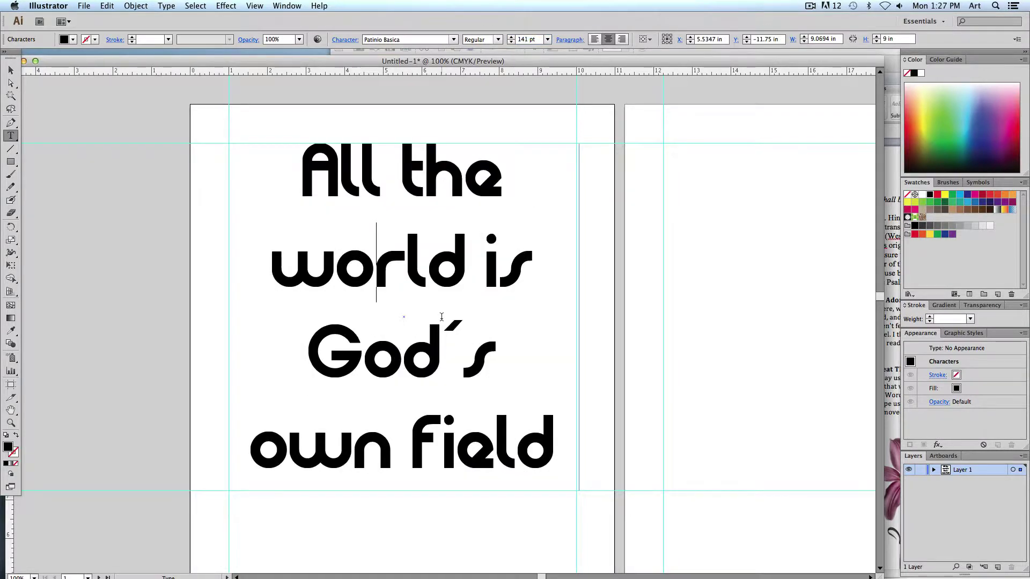
- Try reducing only the words "All the world is" to a font size of 60 pt
drag(310, 354, 485, 368)
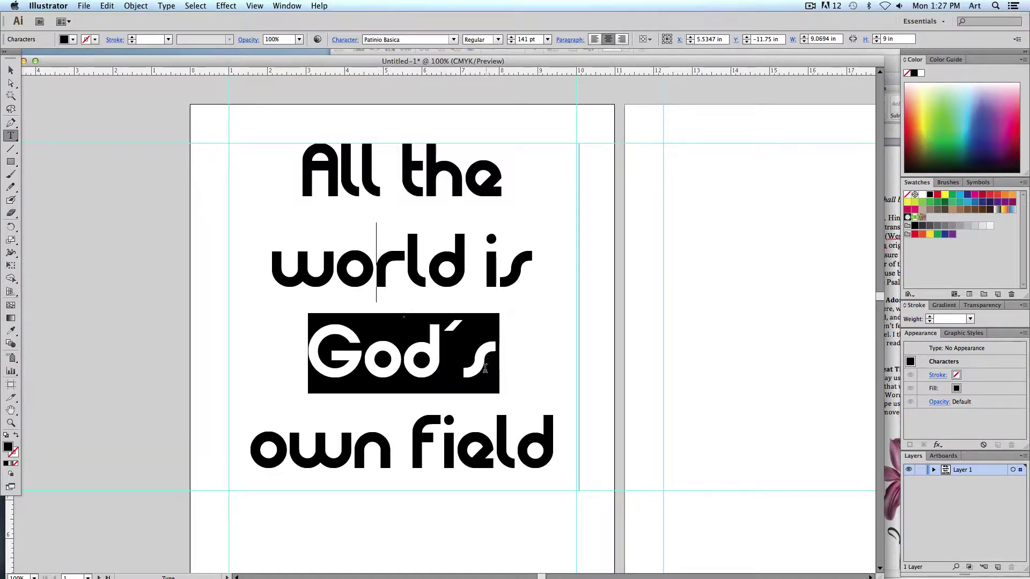
click(479, 374)
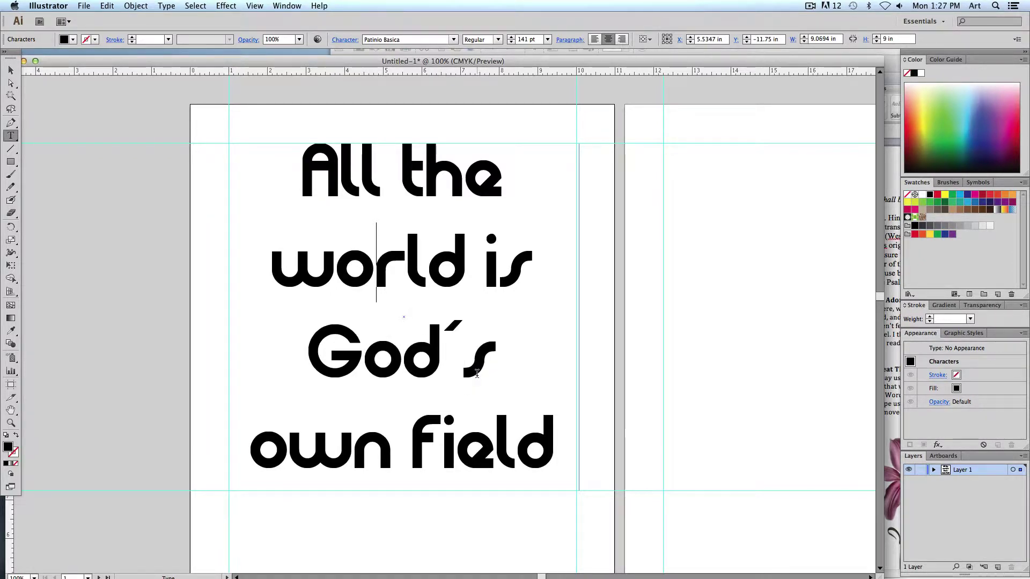
drag(519, 286, 295, 172)
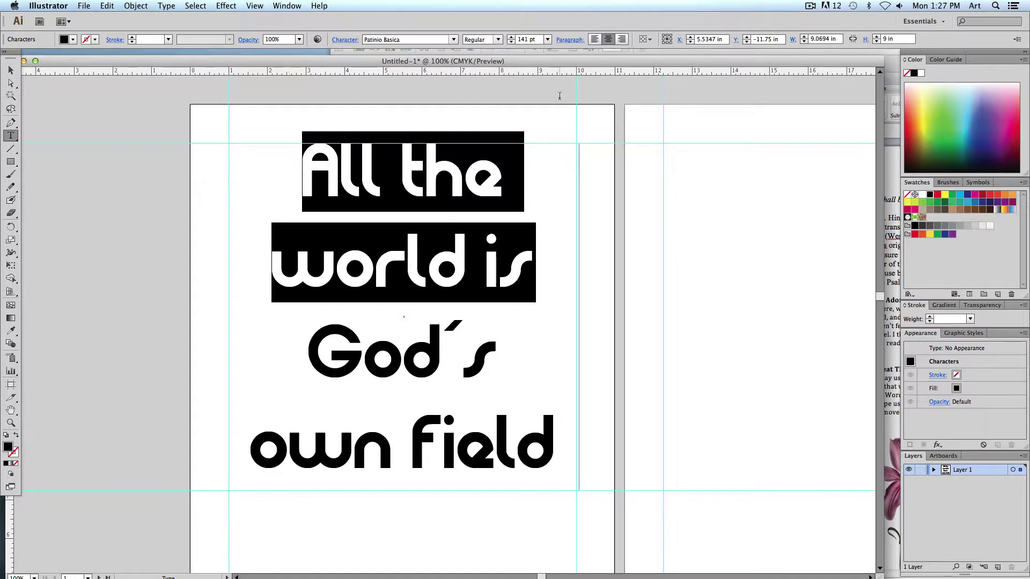
click(532, 41)
text(100)
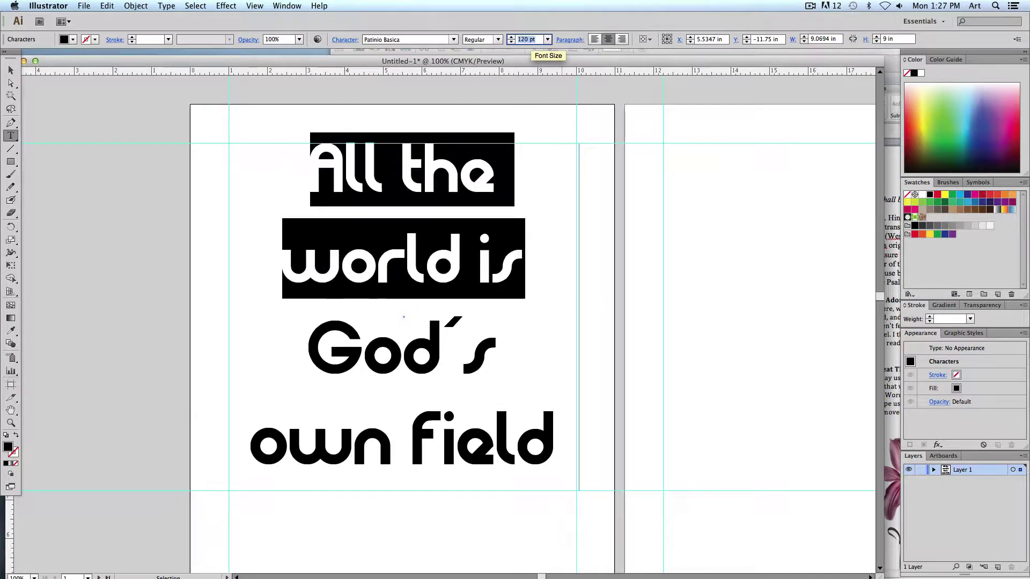
key(Return)
text(60)
key(Return)
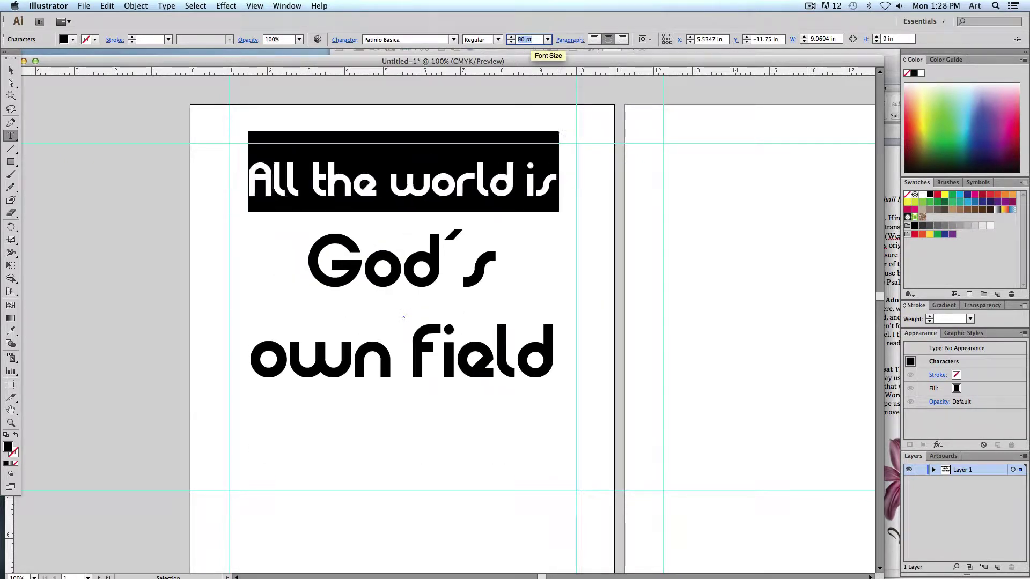
click(464, 317)
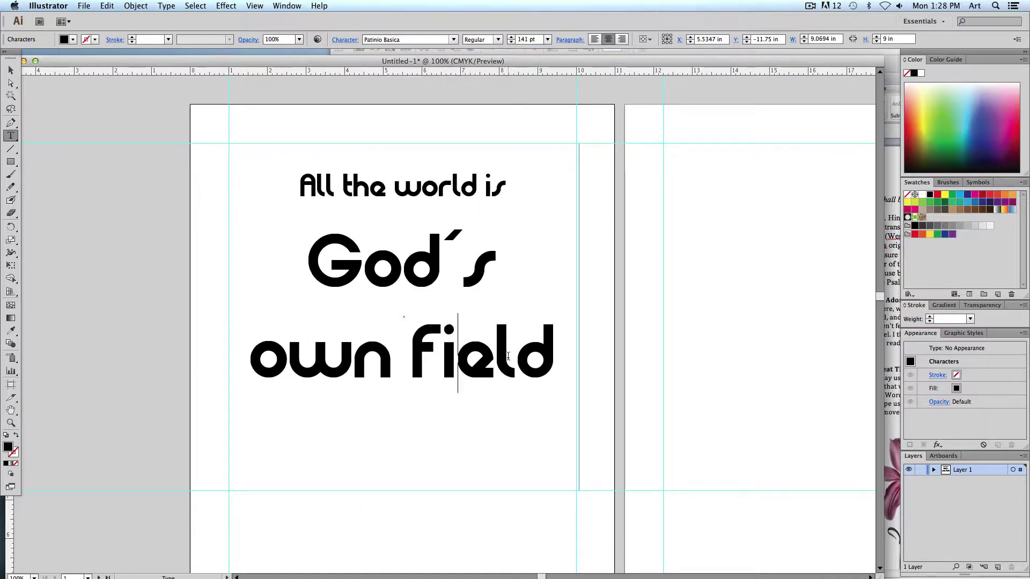
- Undo the font size changes made to "All the world is"
key(super)
key(super+z)
key(super+z)
key(super+z)
key(super+z)
key(super+z)
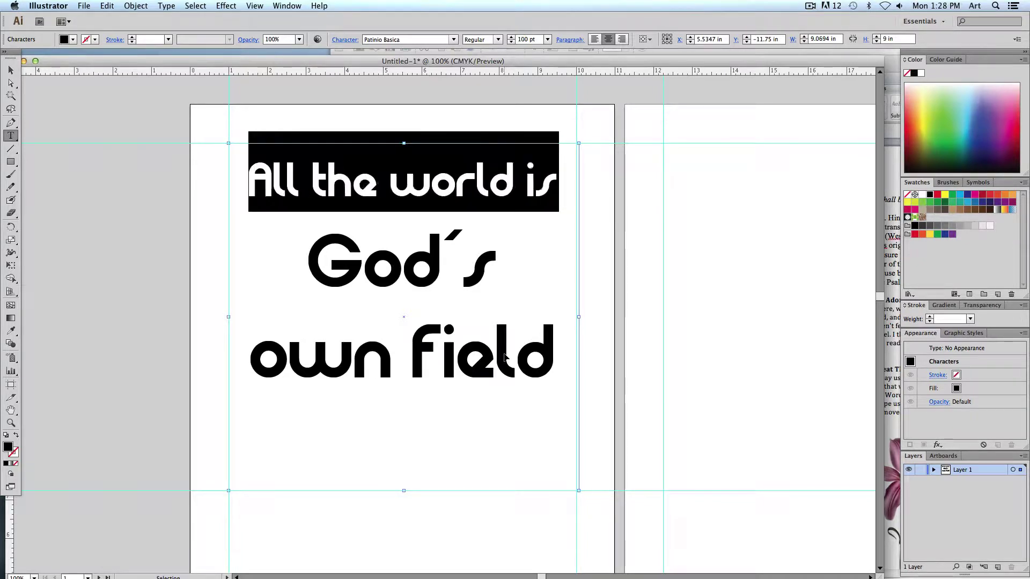
click(443, 322)
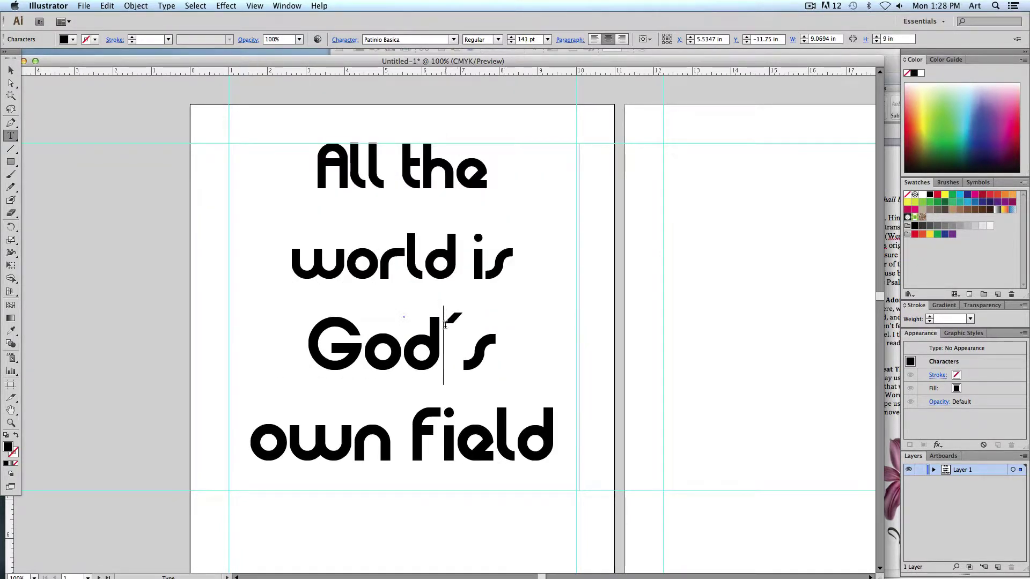
key(super+z)
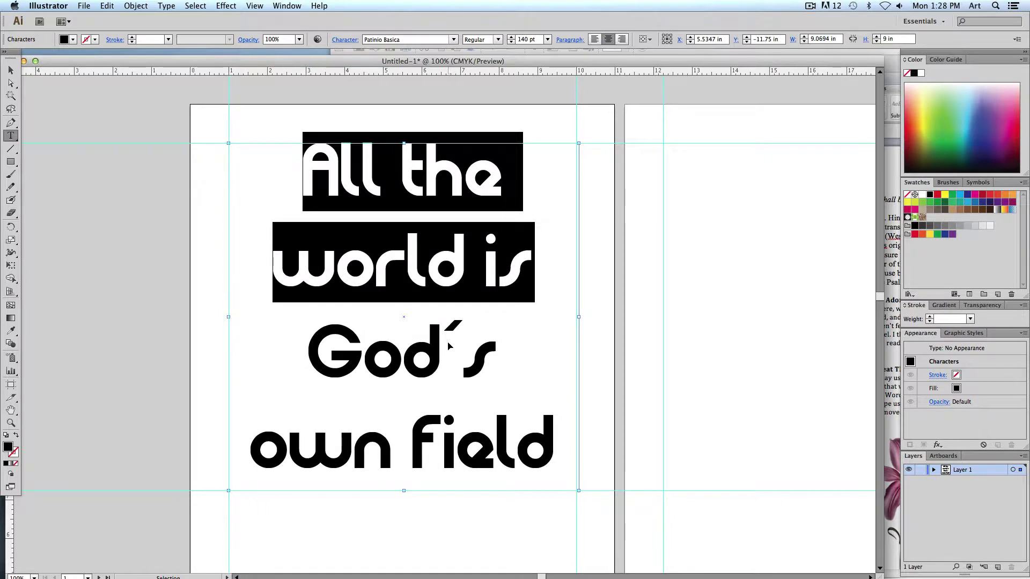
key(super+z)
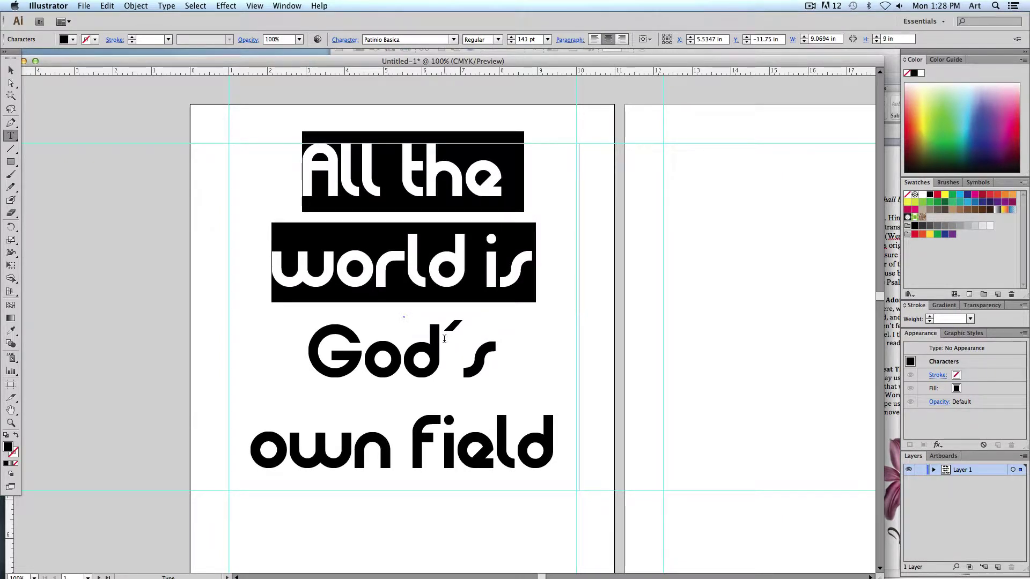
click(444, 339)
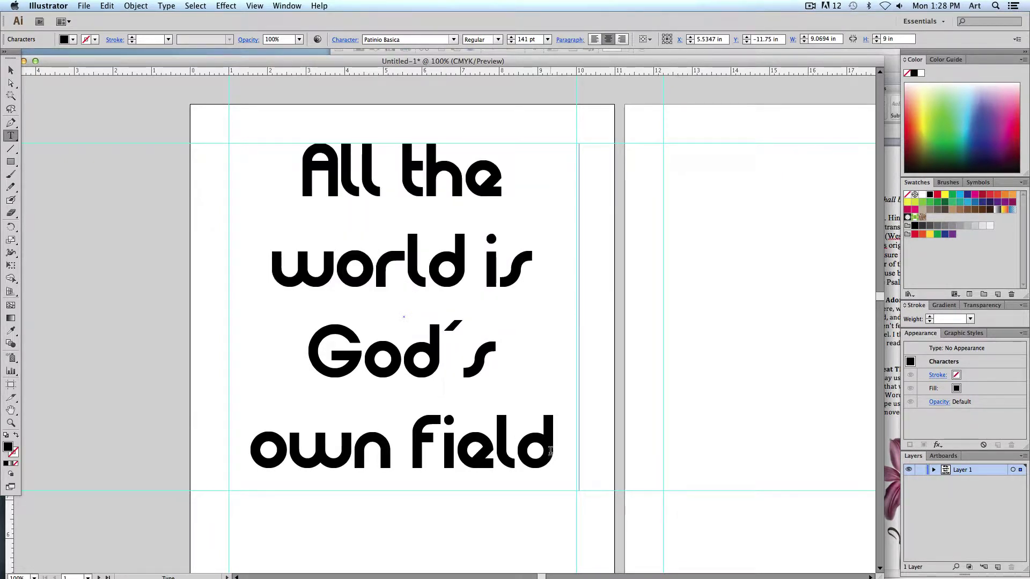
- Tighten the leading of the whole heading to 112 pt
drag(550, 451, 370, 211)
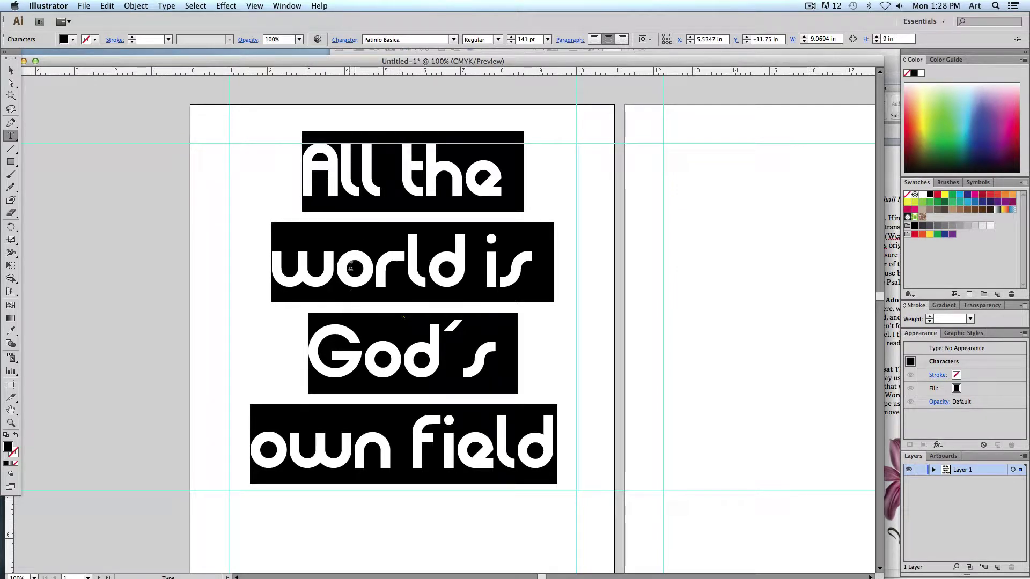
click(346, 41)
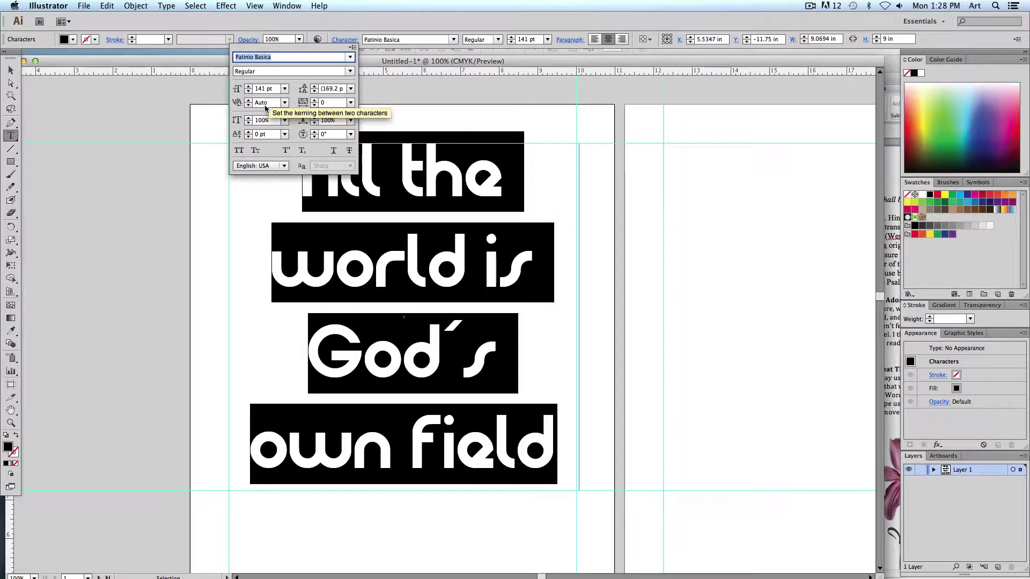
click(315, 86)
click(315, 86)
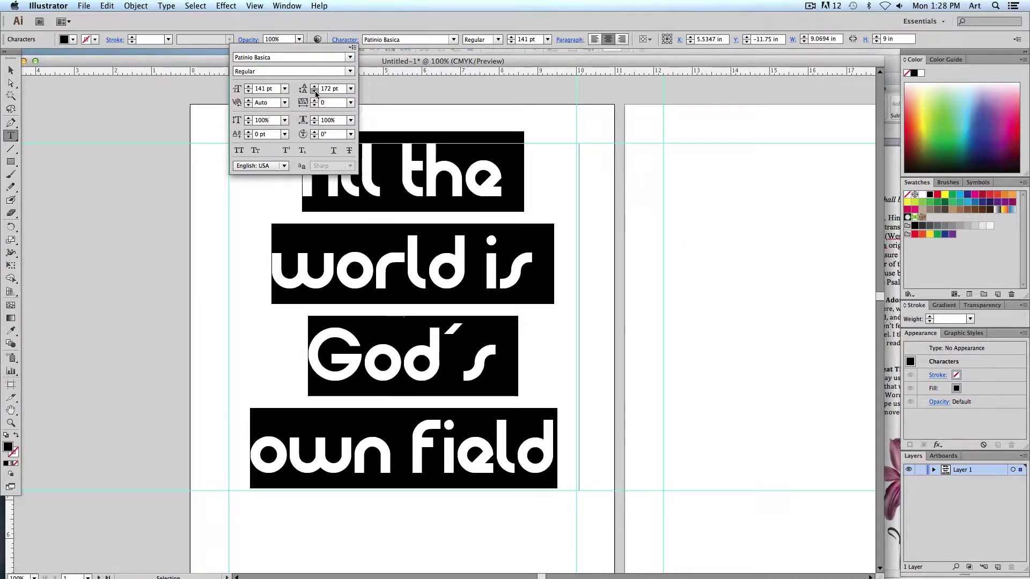
click(315, 92)
click(316, 91)
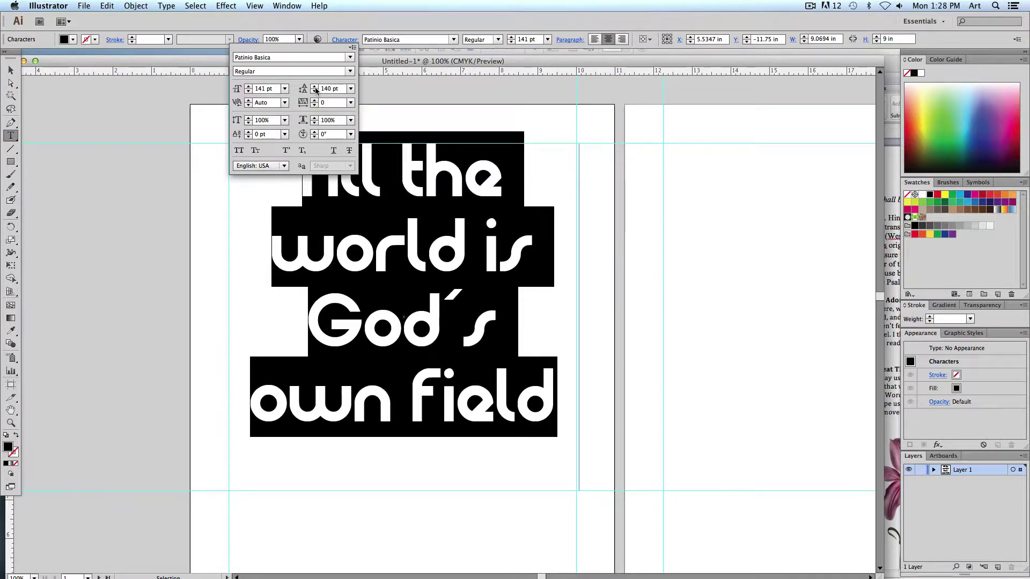
click(316, 92)
click(315, 92)
click(315, 92)
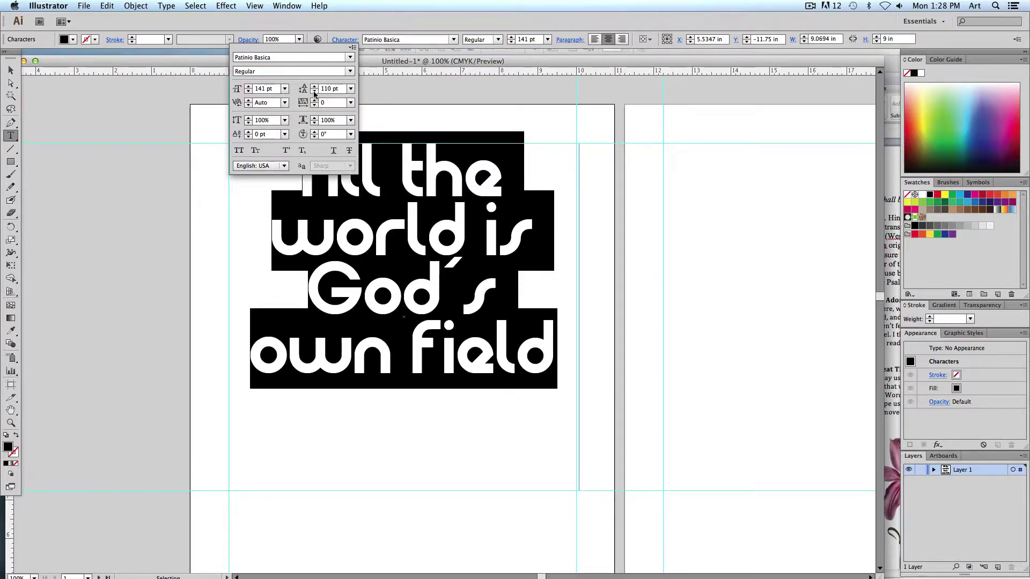
click(283, 193)
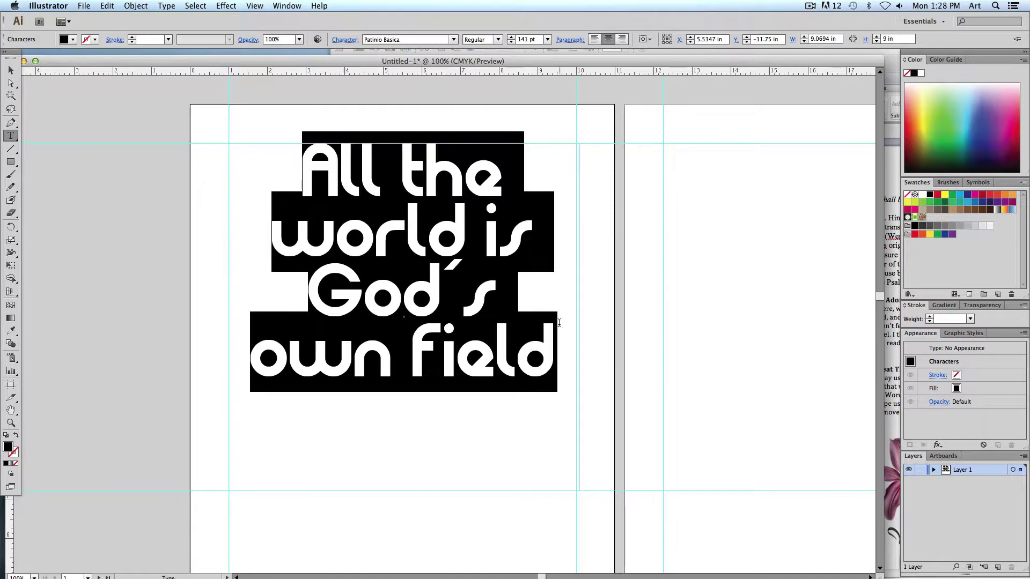
click(558, 354)
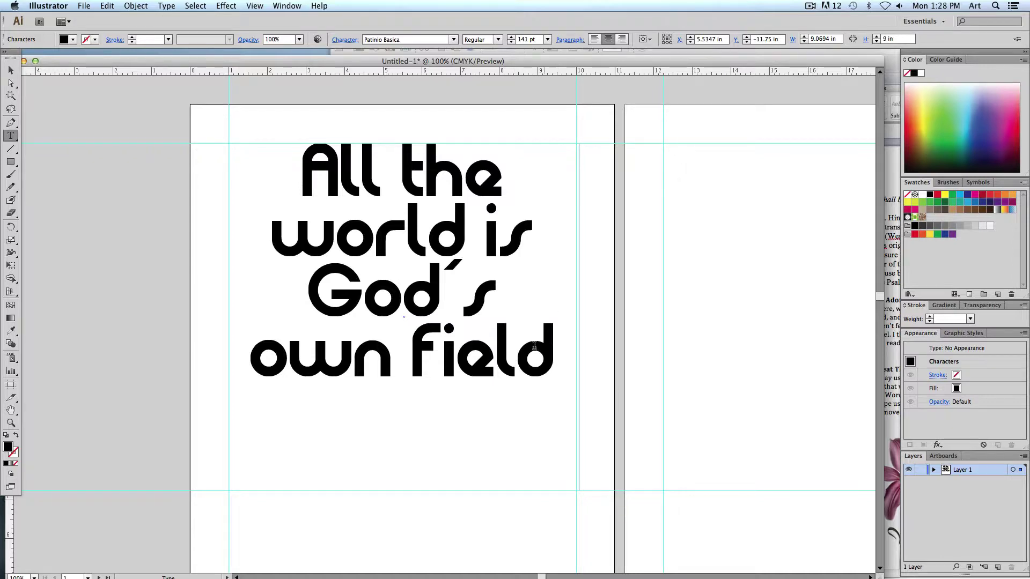
drag(557, 373, 301, 167)
click(402, 433)
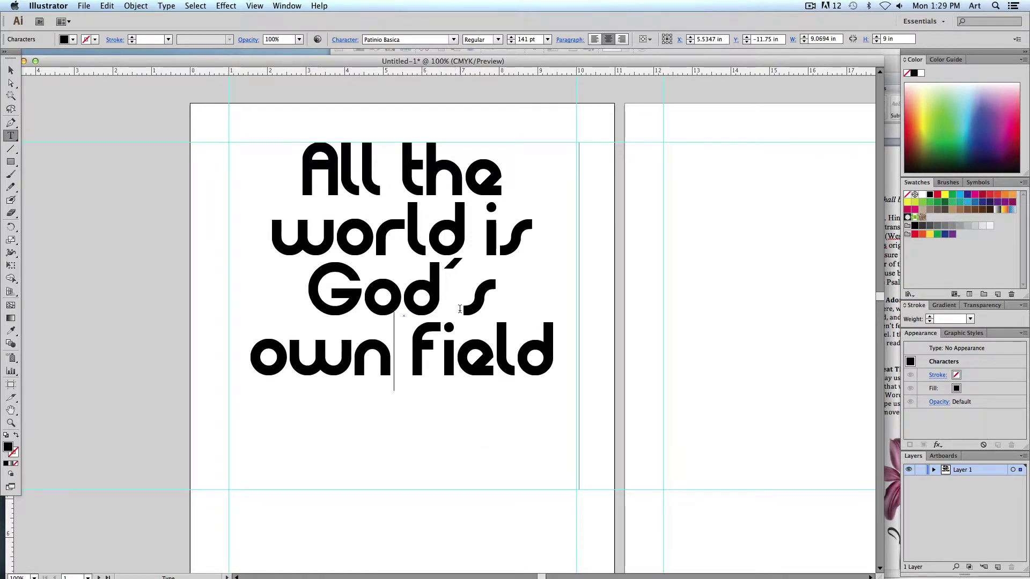
- Enlarge the word "God's" in the heading to a font size of 220 pt
double_click(384, 291)
click(385, 290)
drag(312, 289, 486, 294)
click(530, 39)
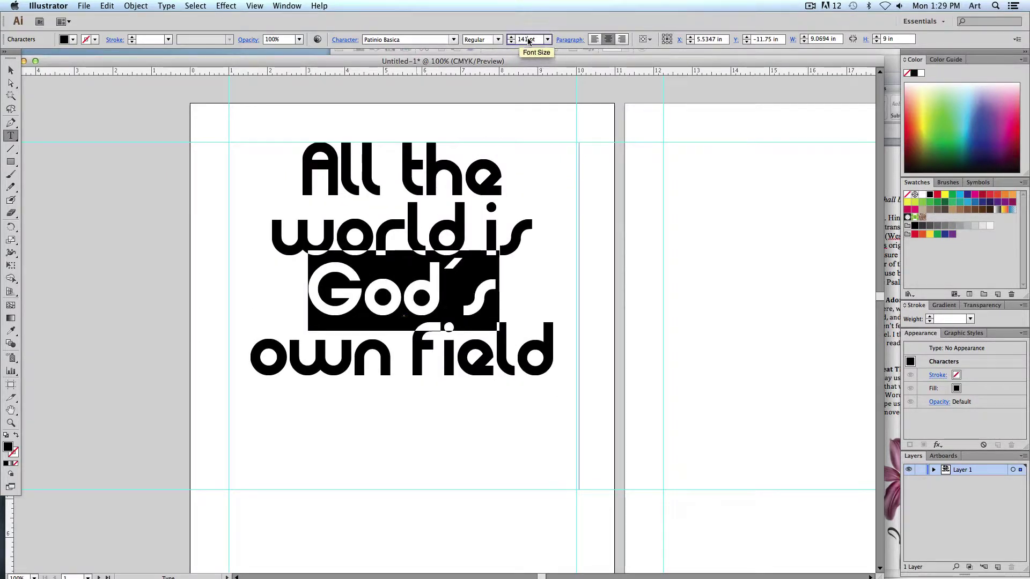
key(Up)
key(Up)
key(Up)
key(Up)
key(Up)
key(Up)
key(Up)
key(Up)
key(Up)
key(Up)
key(Up)
key(Up)
key(Up)
key(Up)
key(Up)
key(Up)
key(Up)
key(Up)
key(Up)
key(Up)
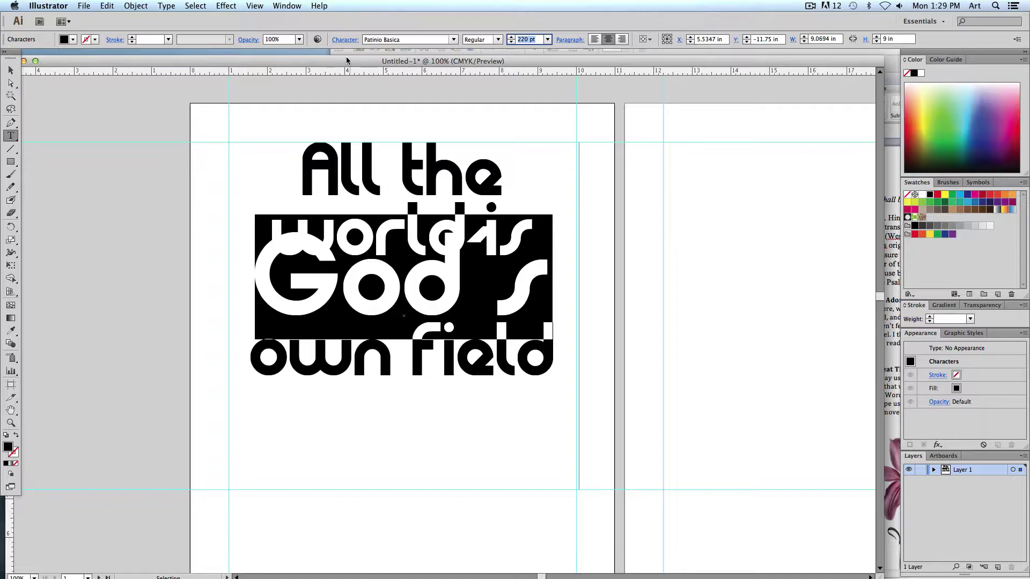
- Increase the leading of the word "God's" to 173 pt
click(345, 39)
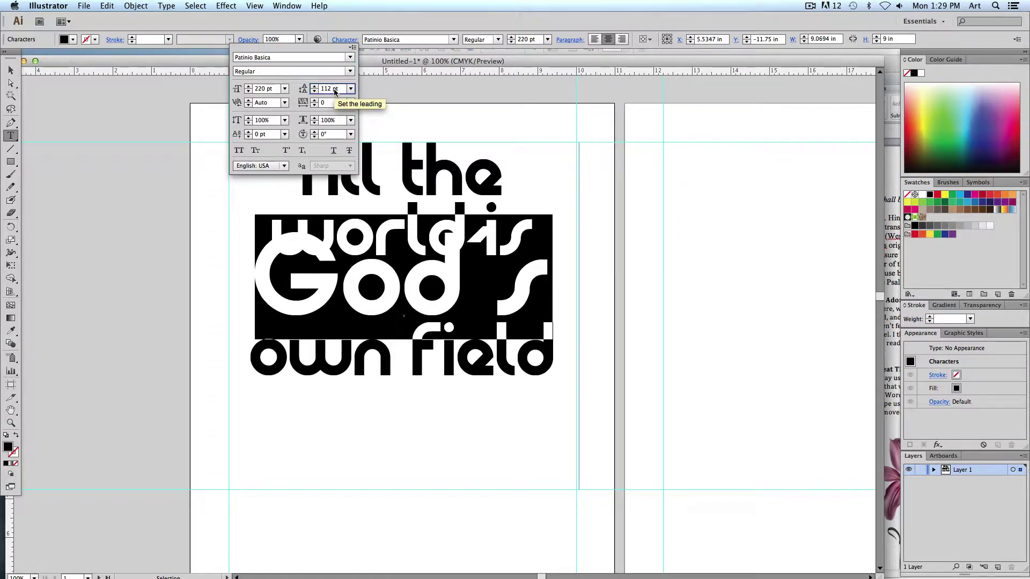
click(334, 89)
scroll(334, 90, up, 20)
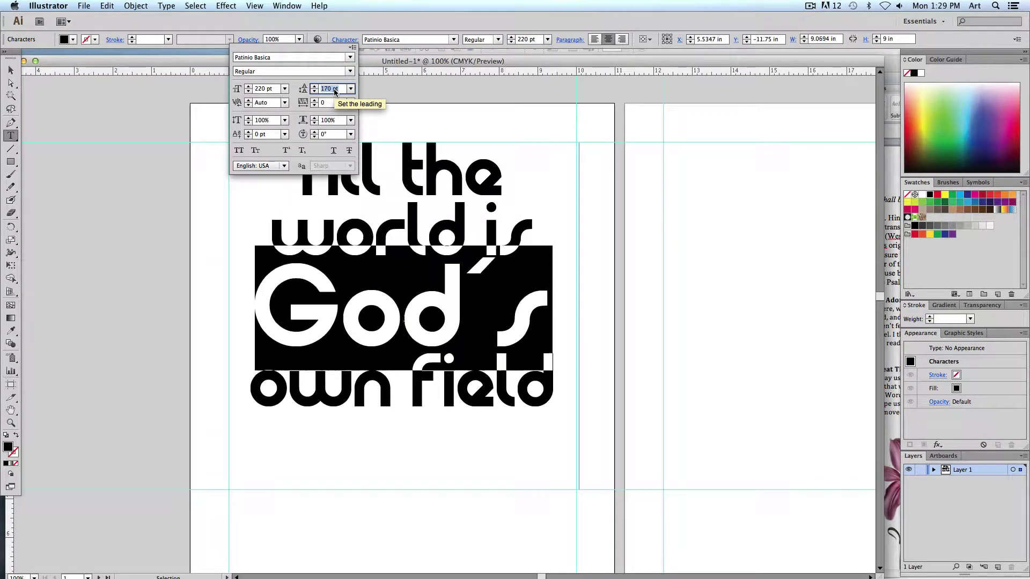
scroll(334, 89, up, 2)
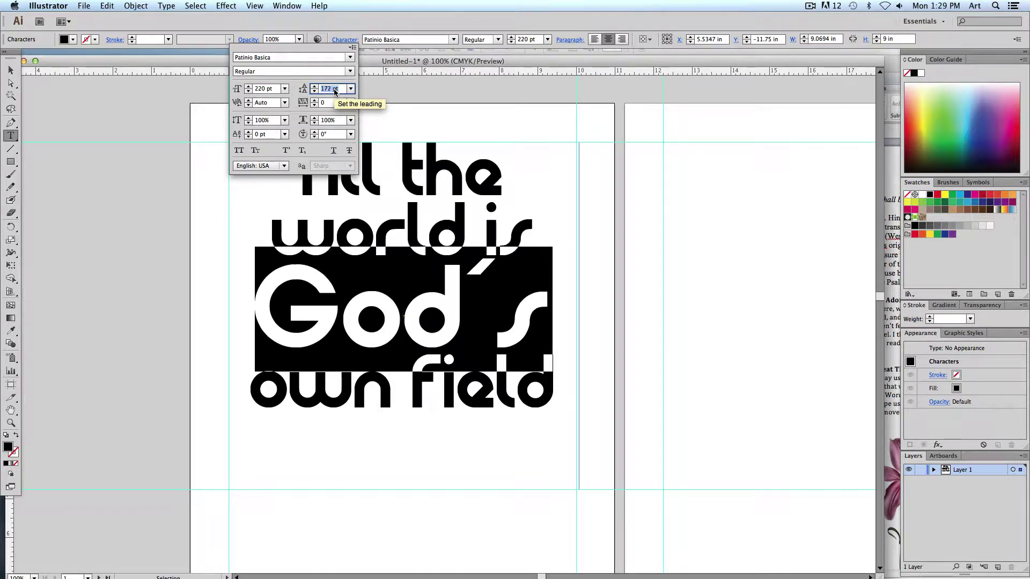
scroll(334, 89, up, 1)
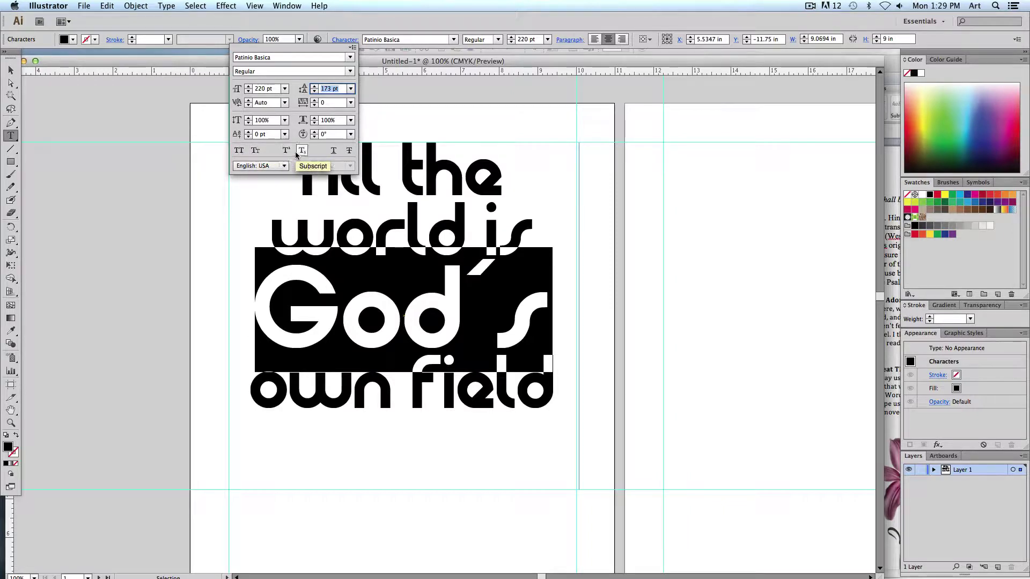
- Apply All Caps to the word "God's" and reduce its font size to 199 pt
click(240, 152)
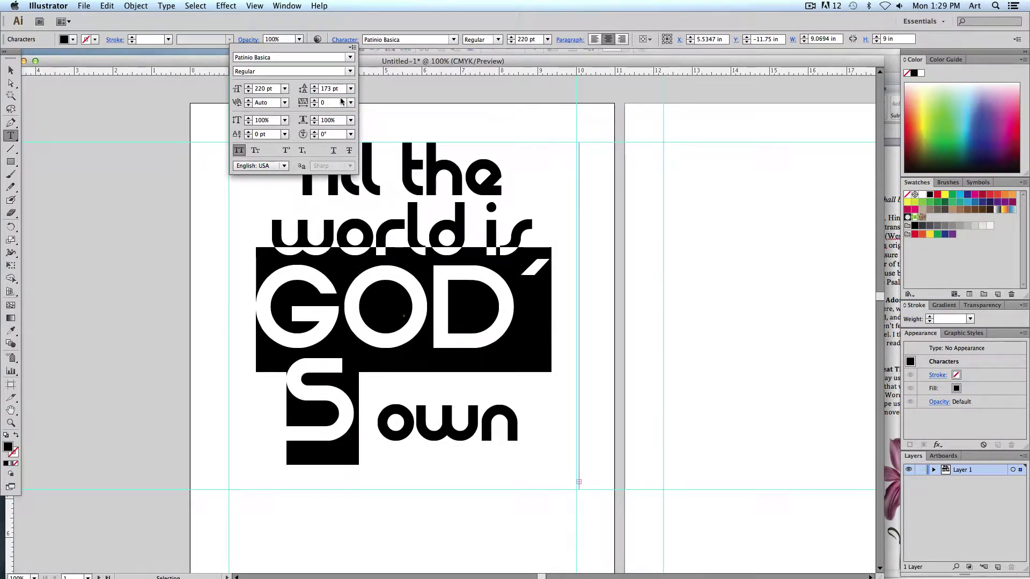
click(265, 88)
key(Down)
key(Down)
key(Down)
key(Down)
key(Down)
key(Down)
key(Down)
key(Down)
key(Down)
key(Down)
key(Down)
key(Down)
key(Down)
key(Down)
key(Down)
key(Down)
key(Down)
key(Down)
key(Down)
key(Down)
key(Down)
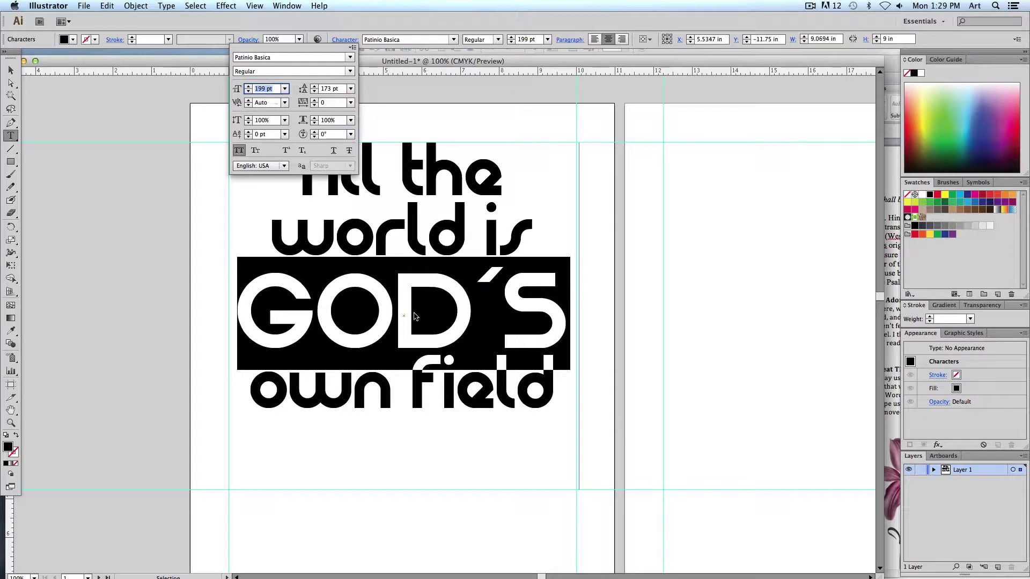
key(Return)
- Insert a line break before "field" so it sits on its own line below "own"
click(458, 348)
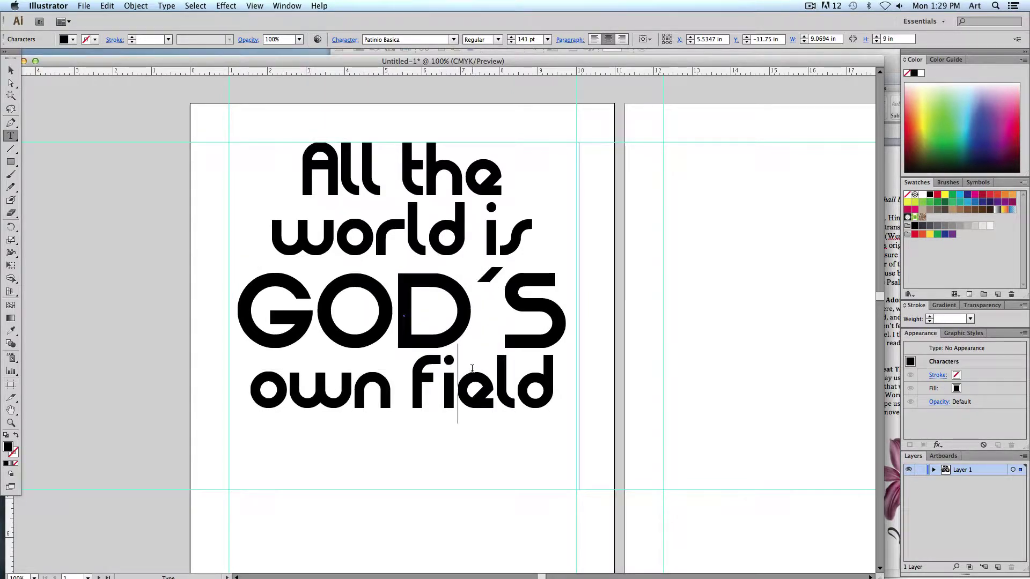
click(413, 386)
key(Return)
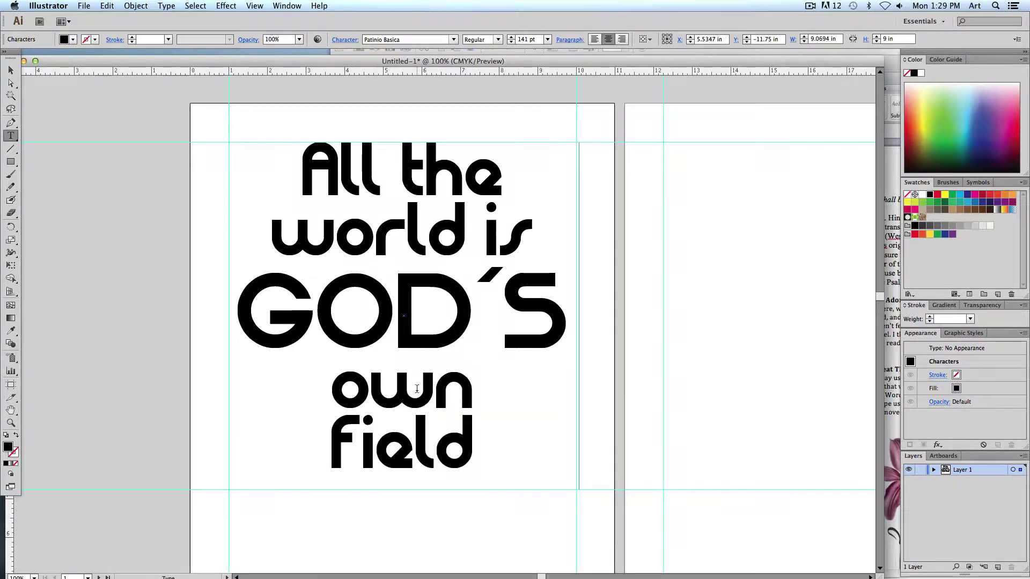
- Apply All Caps to the word "field" on the last line and set its font size to 200 pt
double_click(401, 436)
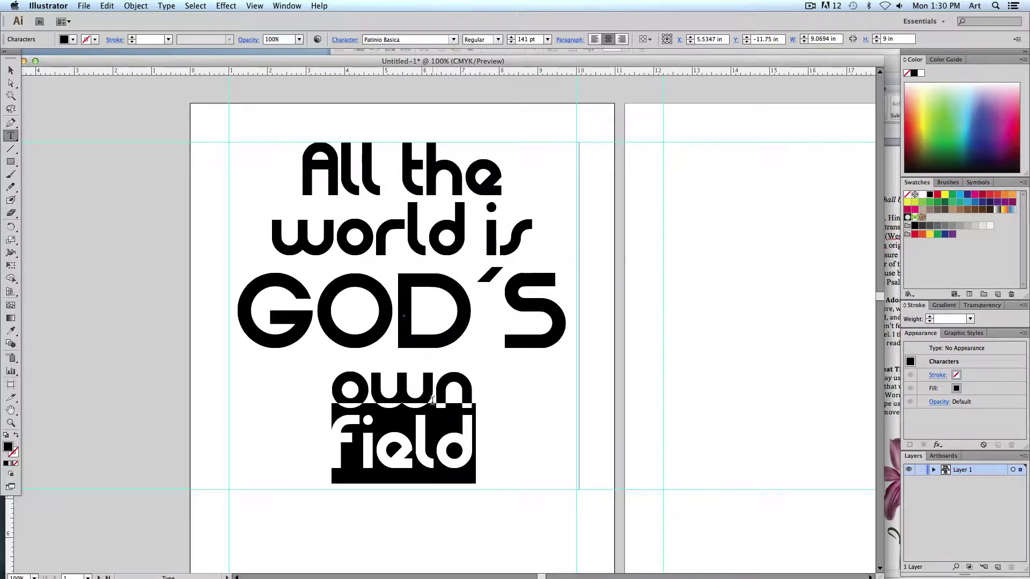
click(344, 40)
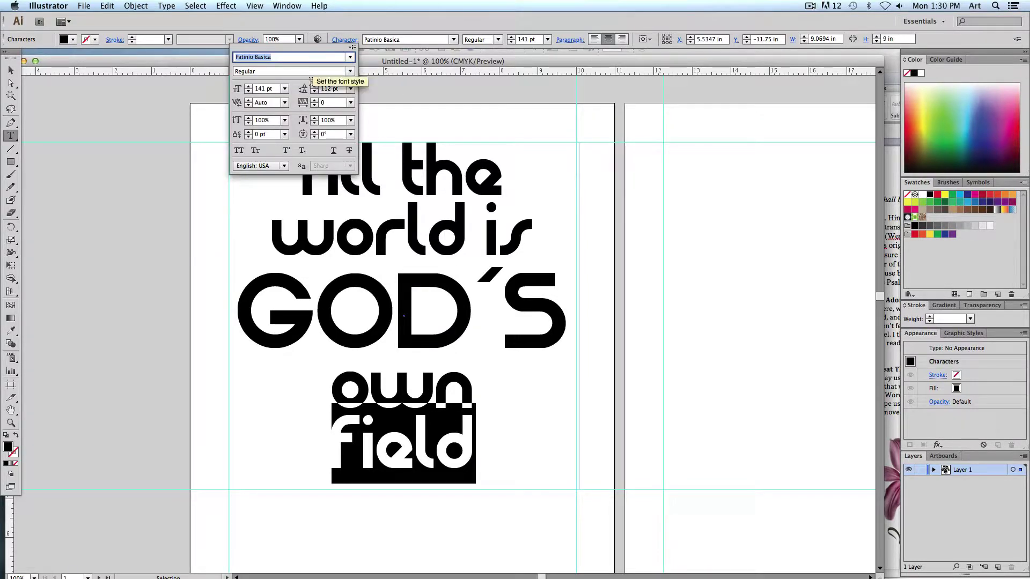
click(238, 150)
drag(260, 312, 476, 312)
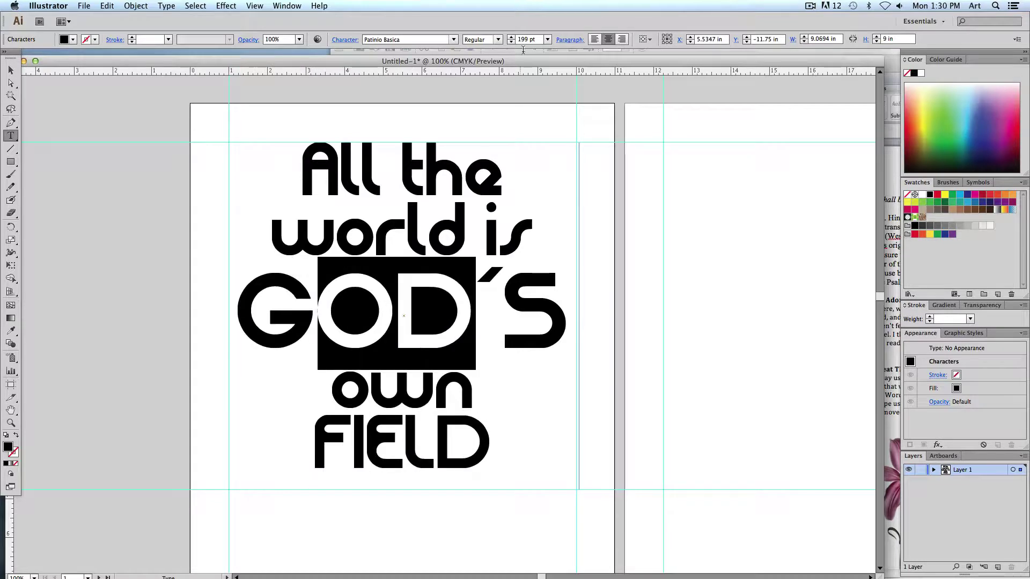
drag(325, 429, 491, 441)
click(526, 40)
text(200)
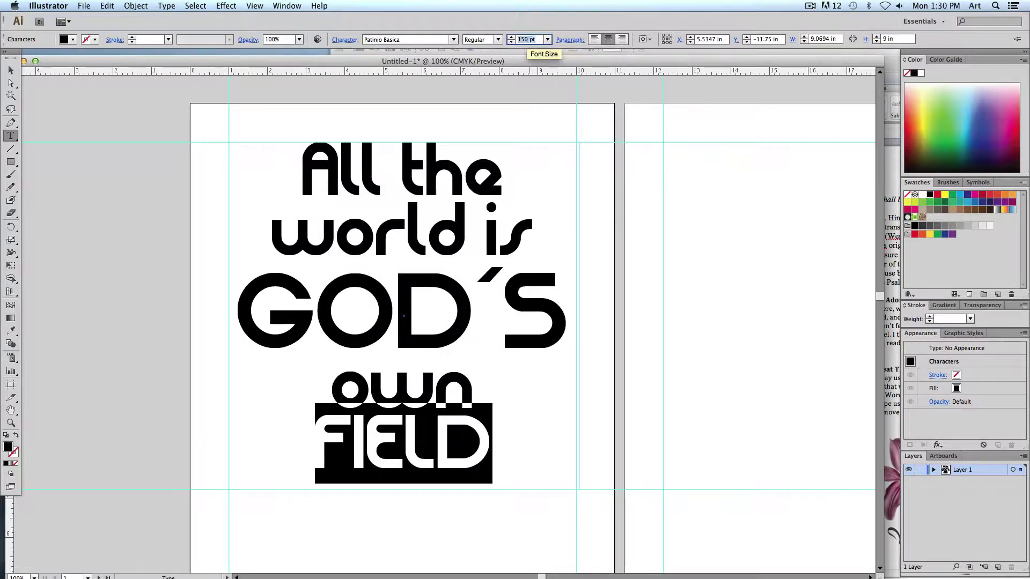
key(Return)
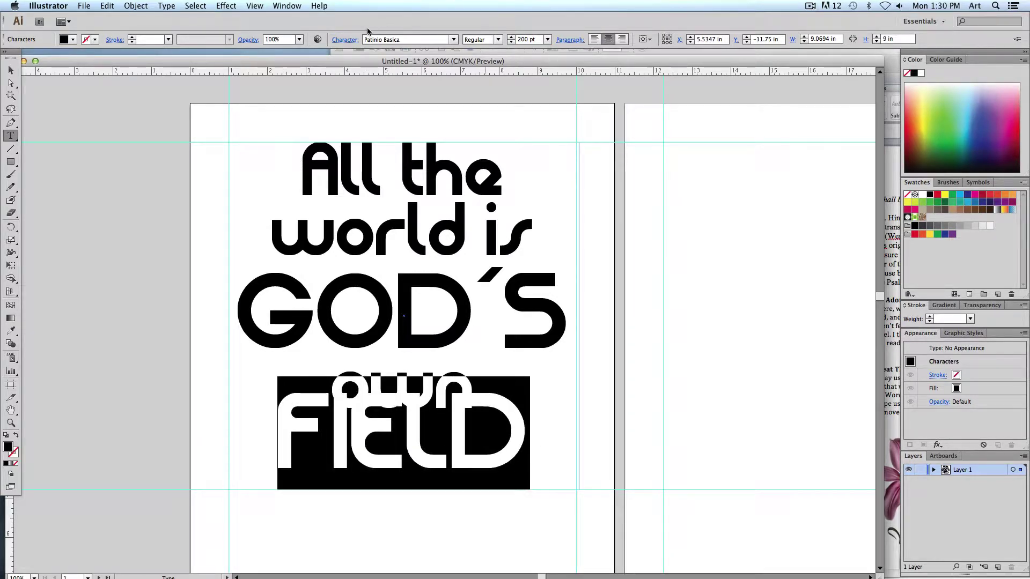
- Set the leading of the word "FIELD" to 120 pt and raise it further to 160 pt
click(345, 39)
click(341, 89)
text(120)
key(Return)
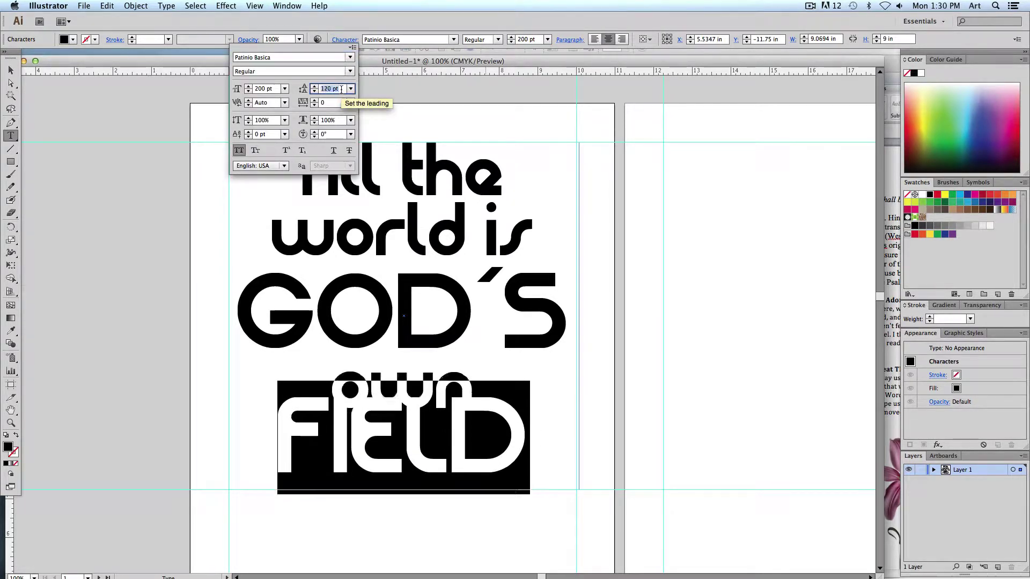
key(shift+Up)
key(shift+Up)
key(shift+Up)
key(shift+Up)
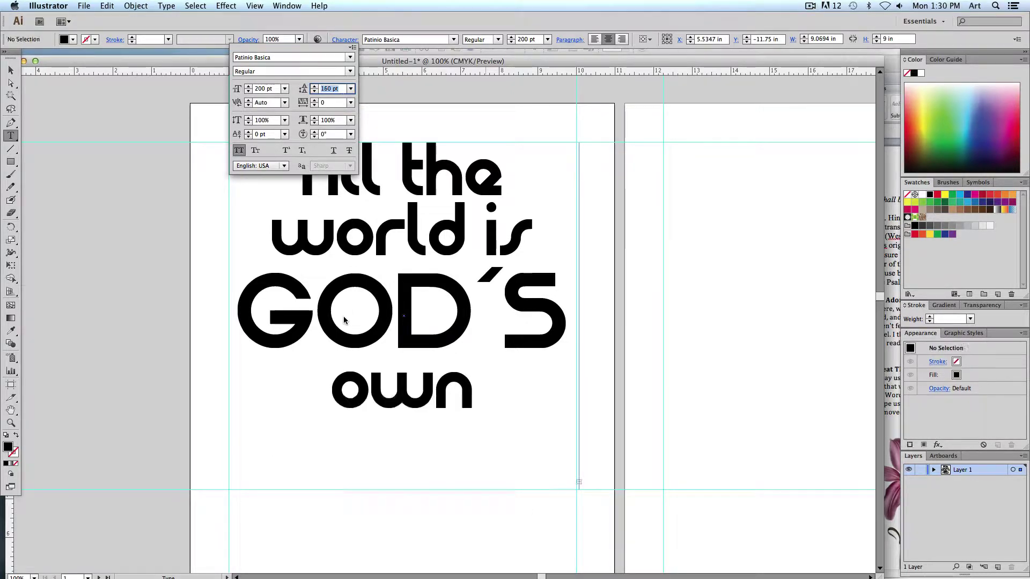
key(Escape)
- Try to set the leading of the word "own" to 100 pt
drag(333, 383, 475, 386)
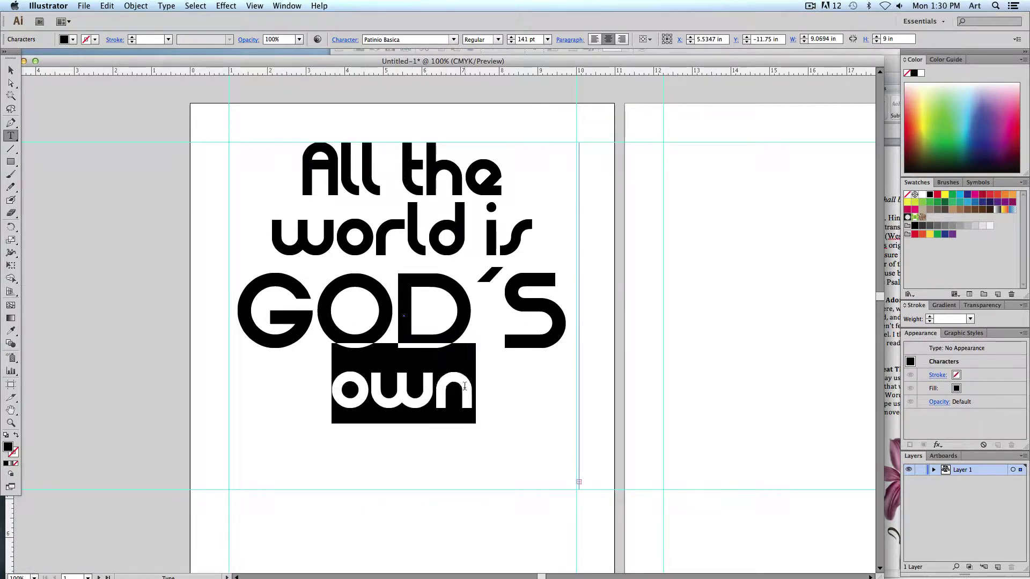
click(345, 40)
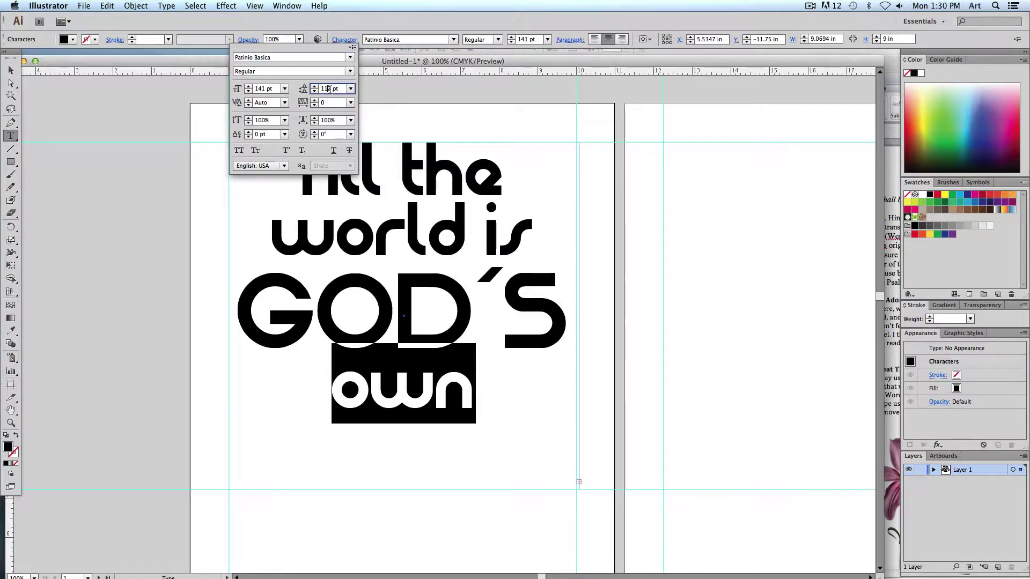
double_click(330, 88)
text(100)
key(Return)
double_click(423, 408)
key(super+a)
double_click(423, 408)
key(super+a)
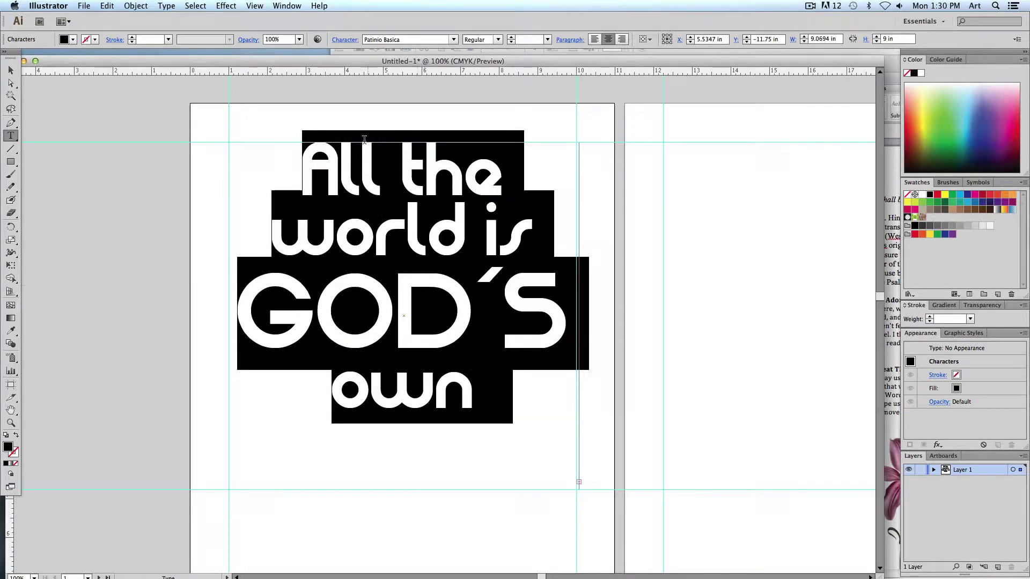
- Set the leading of the whole "own" line to 72 pt
click(425, 337)
drag(343, 395, 524, 398)
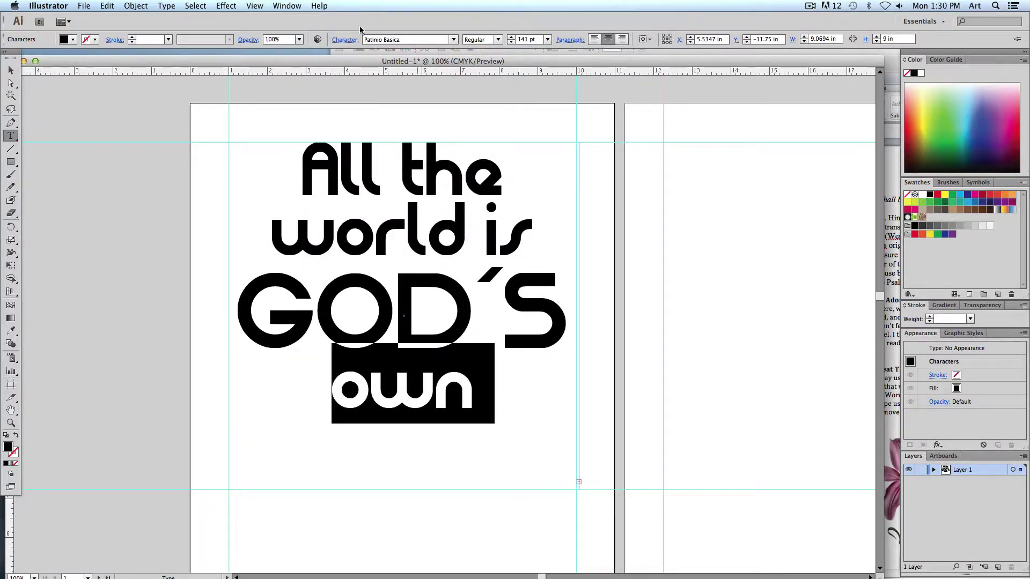
click(345, 44)
click(351, 89)
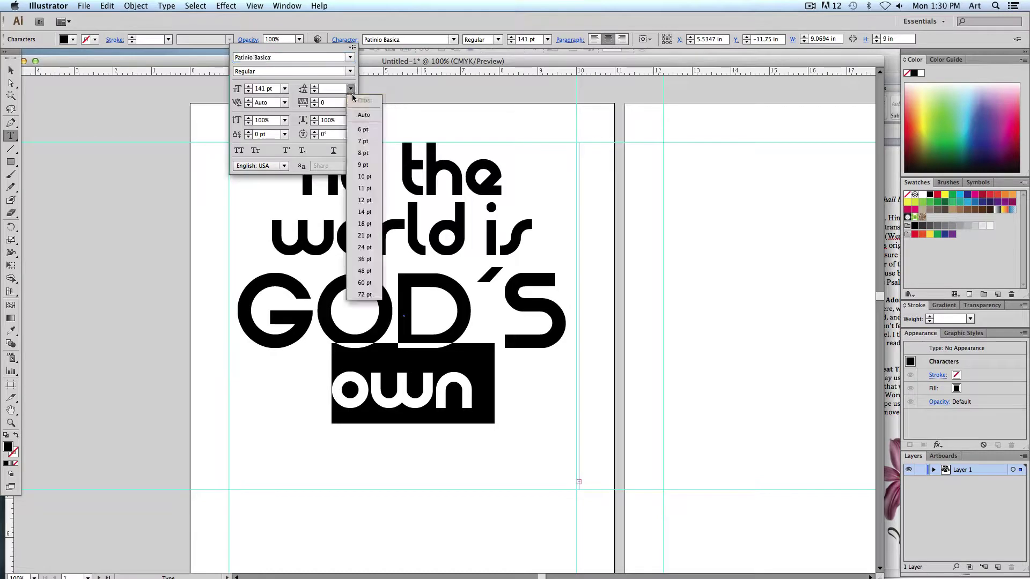
click(361, 295)
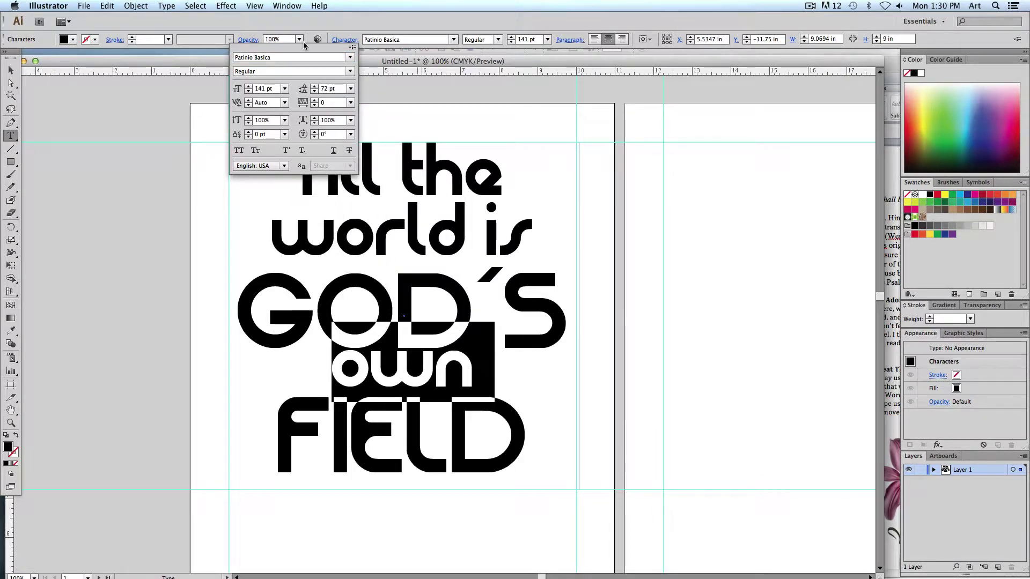
- Increase the leading of the "own" line gradually to about 86 pt and deselect the heading
click(331, 89)
key(Up)
key(Up)
key(Up)
key(Up)
key(Up)
key(Up)
key(Up)
key(Up)
key(Up)
key(Up)
key(Up)
key(Up)
key(Up)
key(Up)
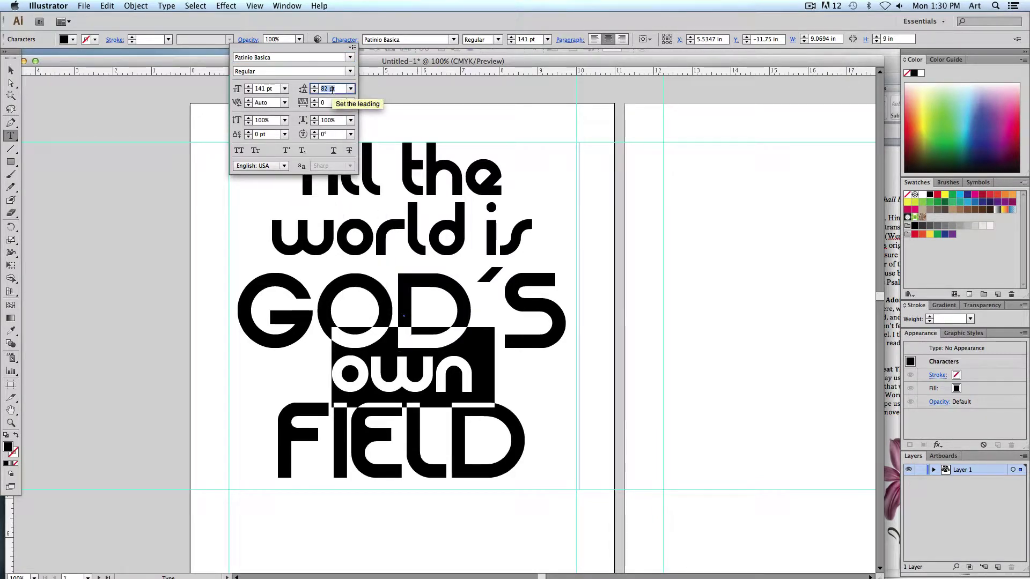
key(Return)
key(Escape)
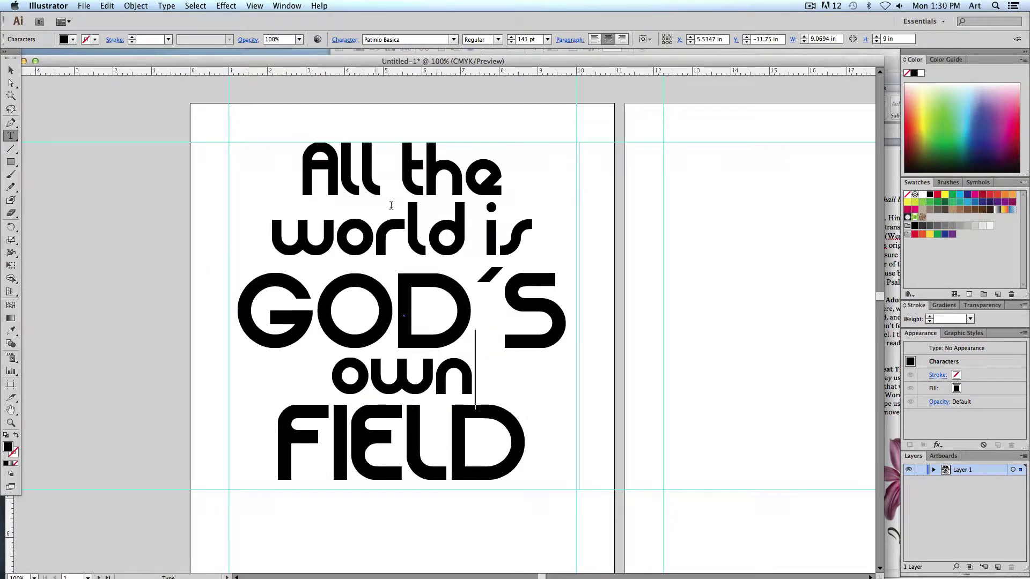
click(11, 69)
click(99, 214)
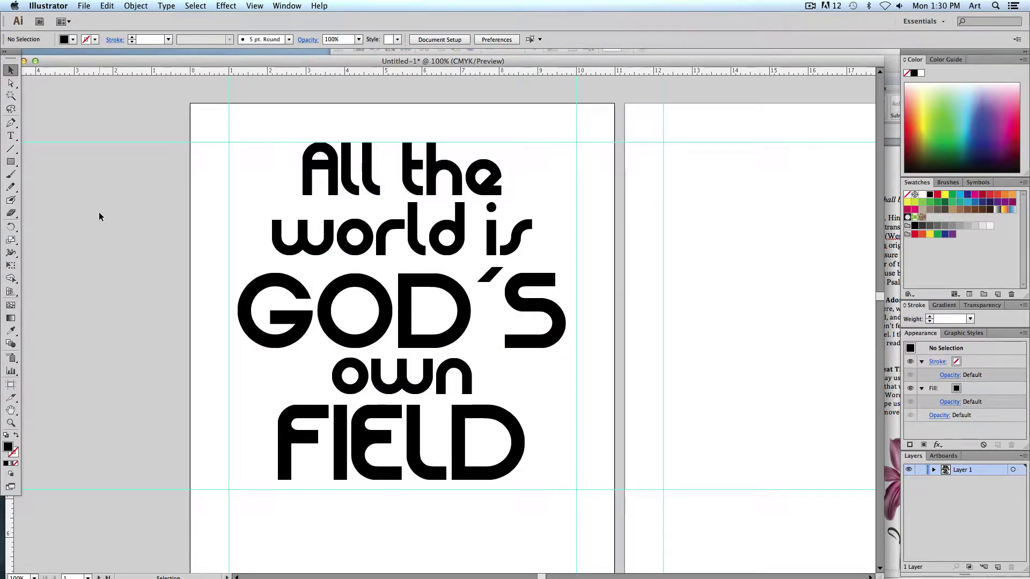
- Move the Illustrator document window aside and switch to Information.docx in Word, bringing its window fully into view
key(space)
drag(141, 268, 130, 234)
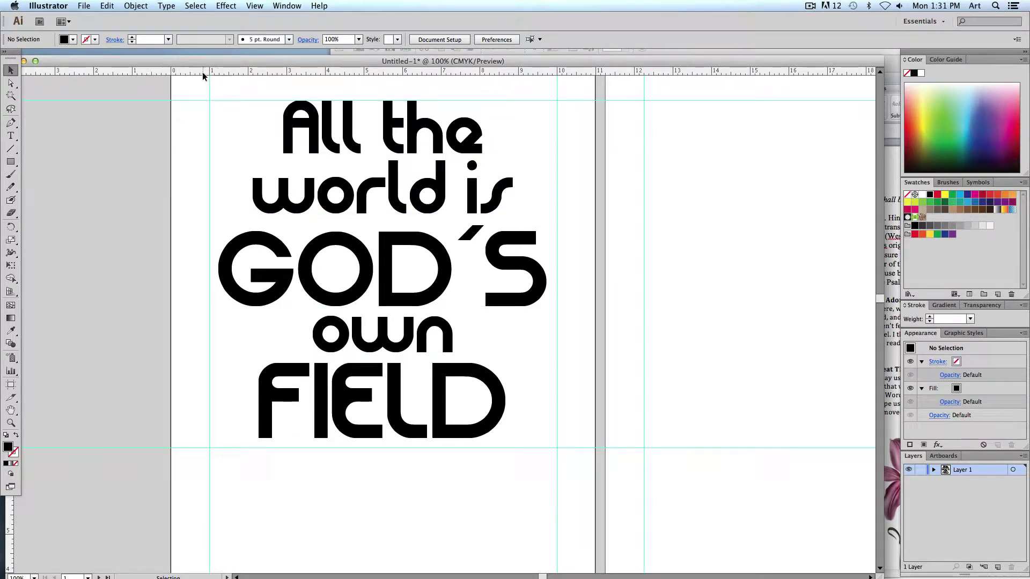
drag(209, 61, 127, 208)
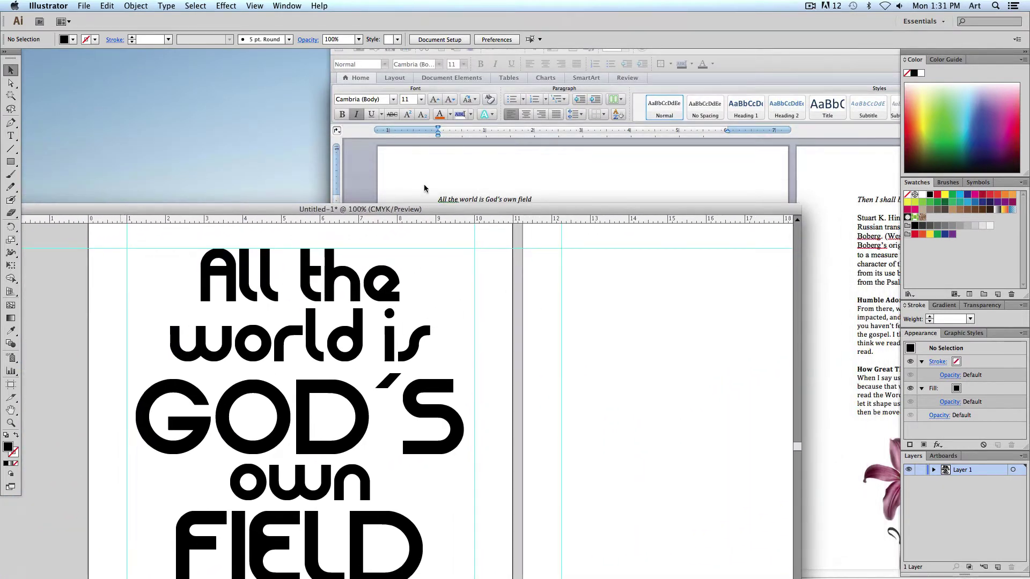
click(637, 35)
drag(687, 34, 428, 20)
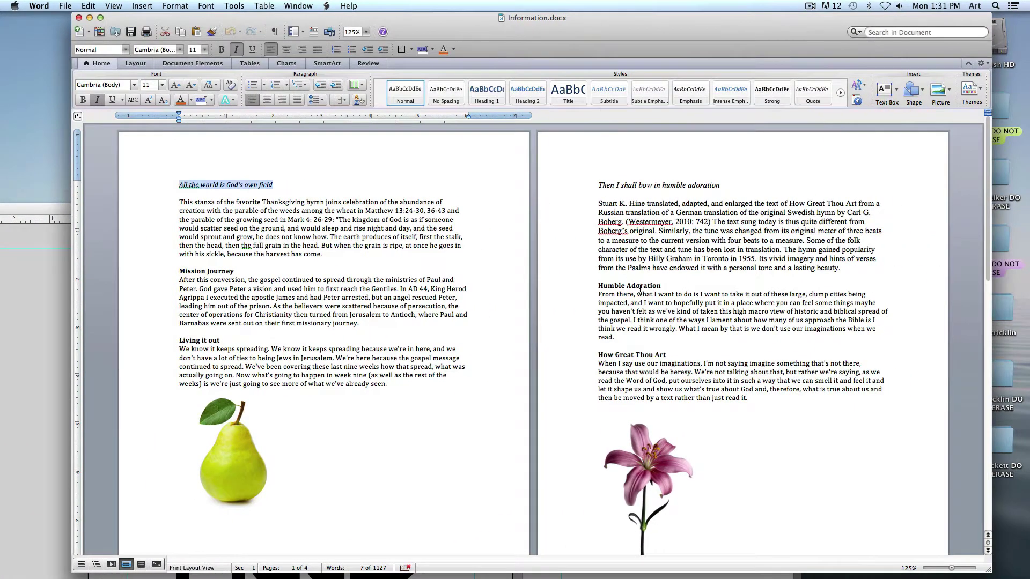
- Examine the heading phrases at the start of the second, third and fourth pages of Information.docx
scroll(638, 286, down, 1)
drag(598, 169, 726, 169)
scroll(686, 269, down, 15)
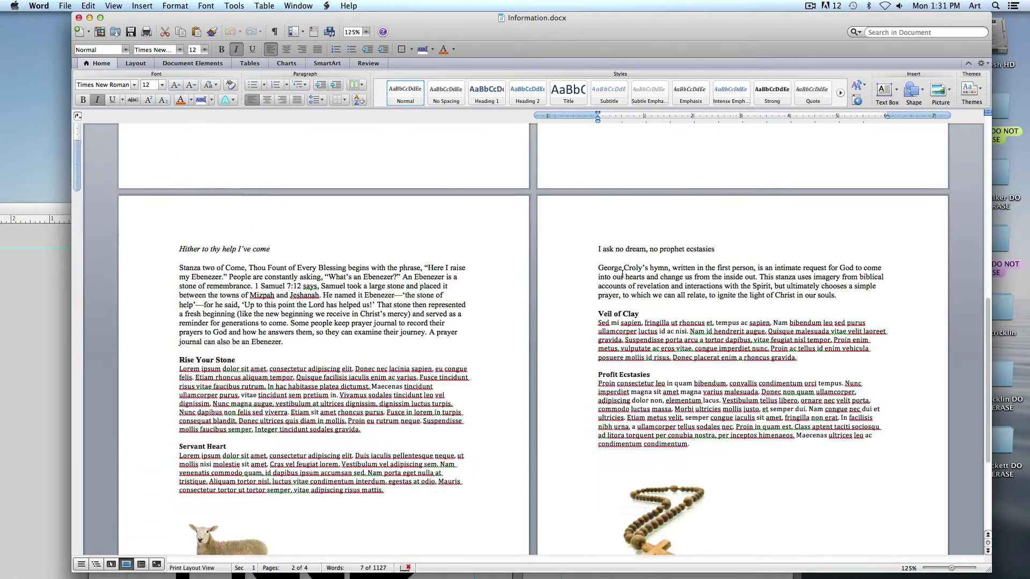
drag(180, 177, 275, 177)
click(643, 197)
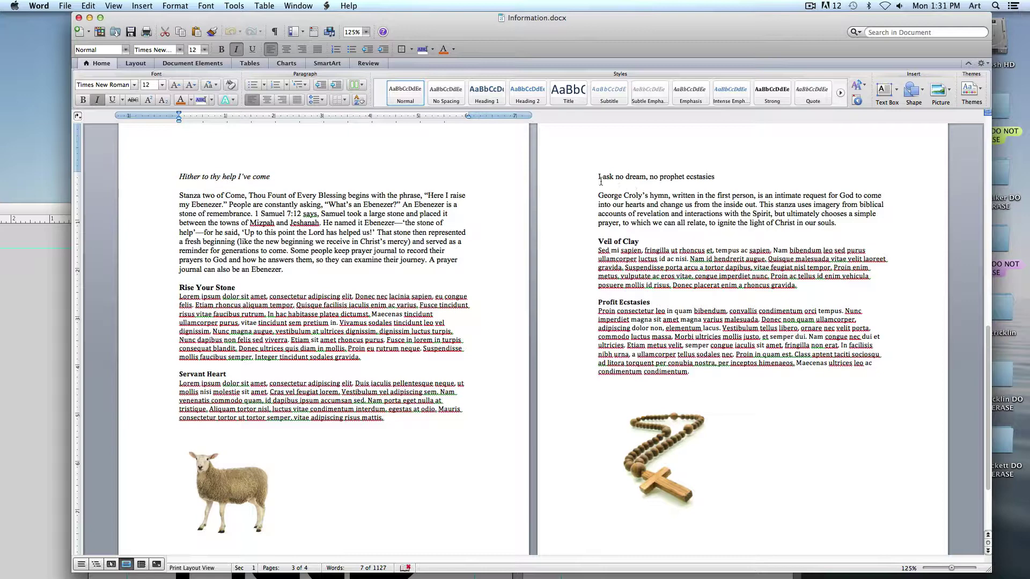
drag(599, 177, 718, 176)
click(719, 267)
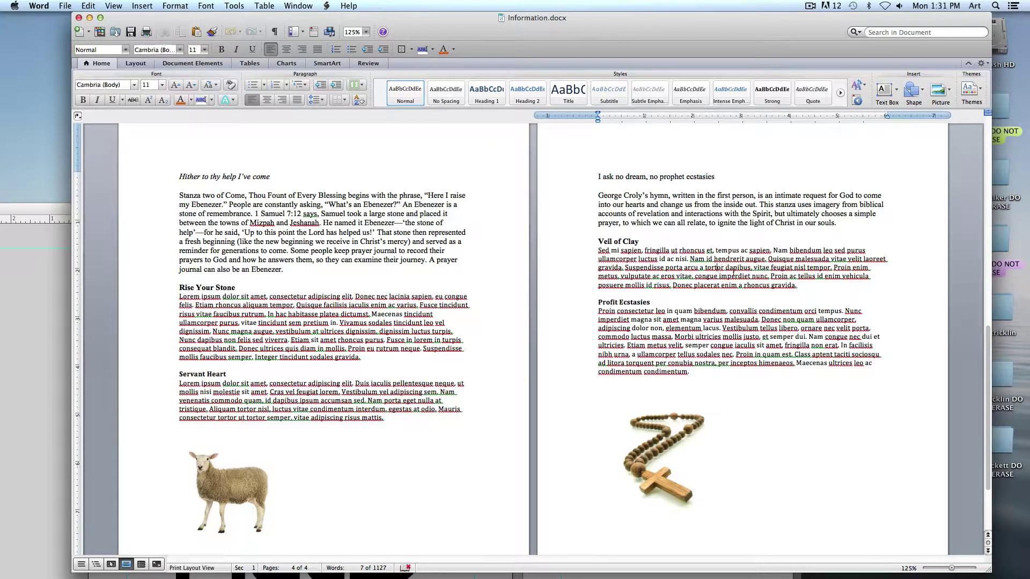
scroll(734, 272, up, 15)
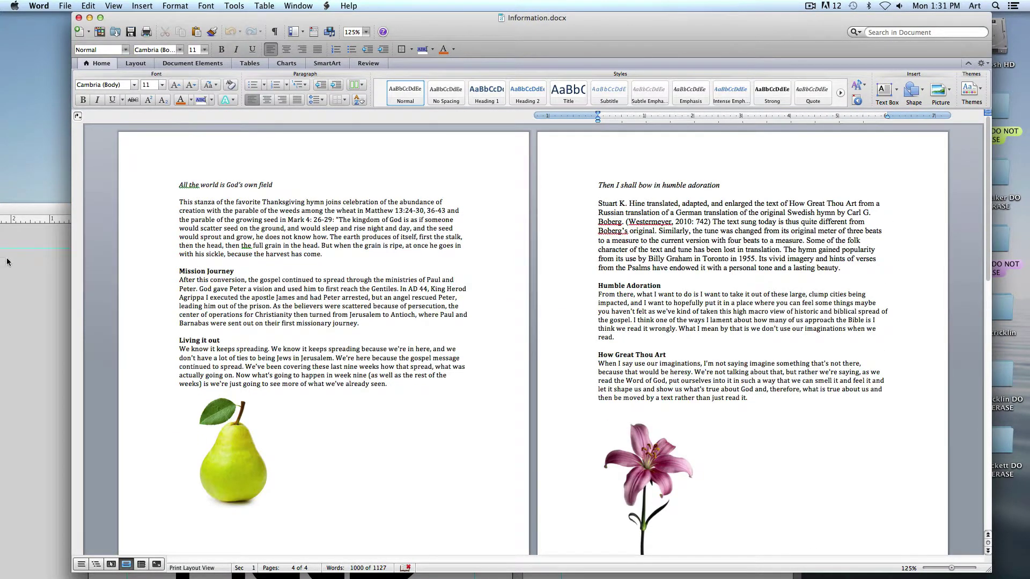
- Switch back to Illustrator, enlarge the document window and show the empty lower part of the first artboard
key(super+Tab)
drag(81, 208, 128, 107)
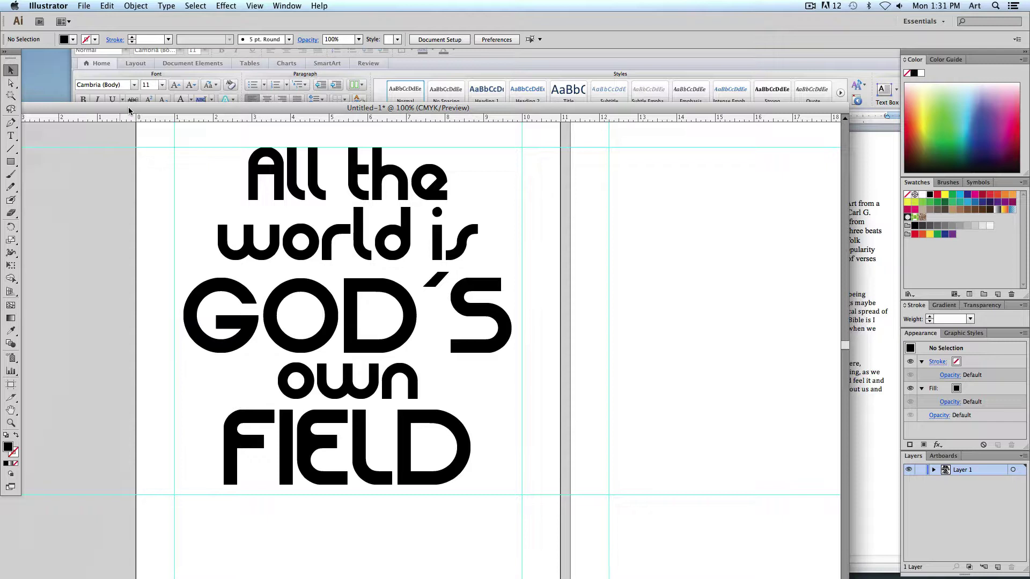
double_click(129, 107)
scroll(188, 144, down, 5)
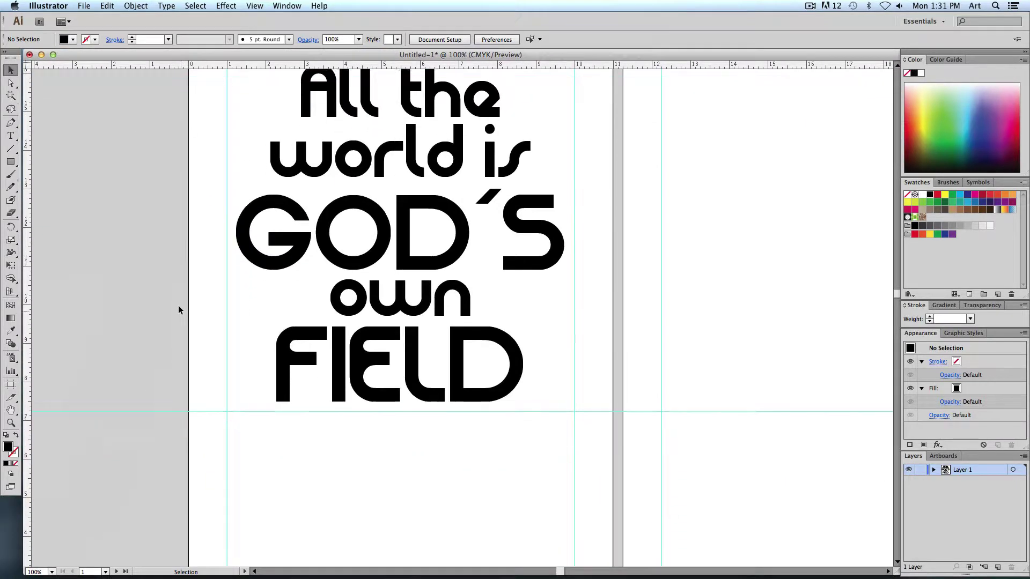
scroll(173, 297, down, 10)
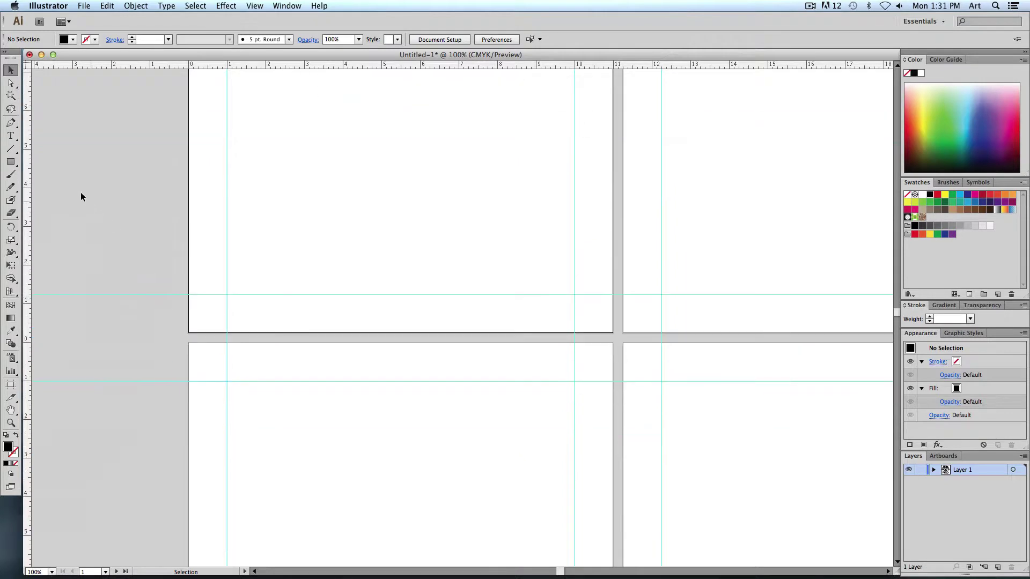
scroll(176, 267, up, 3)
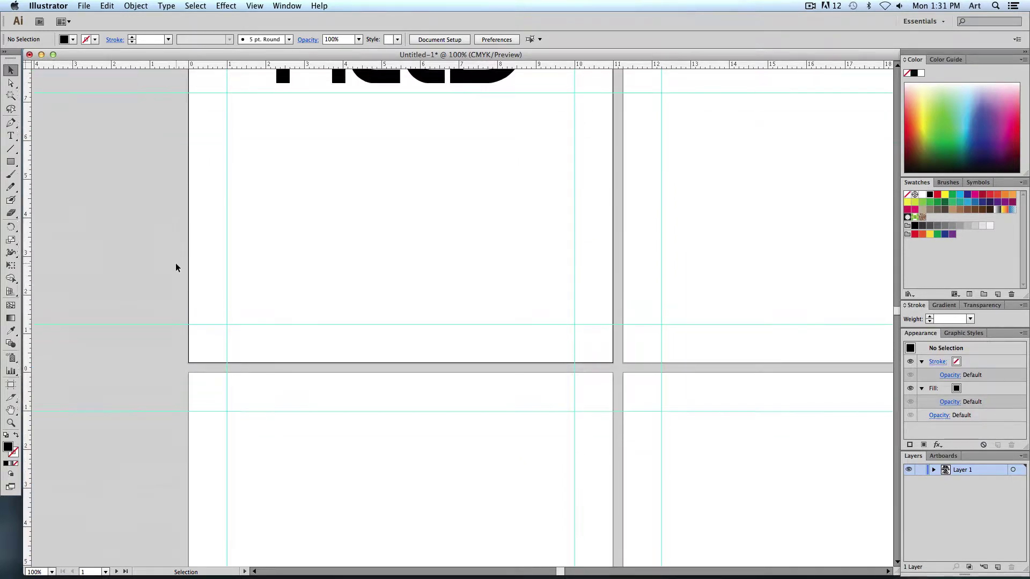
click(10, 137)
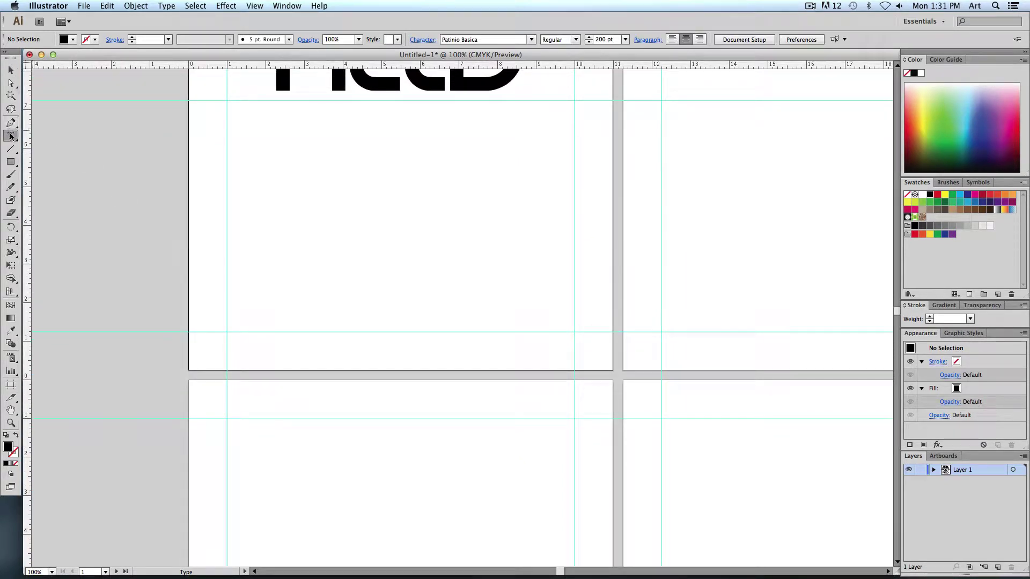
click(280, 137)
click(10, 70)
click(57, 141)
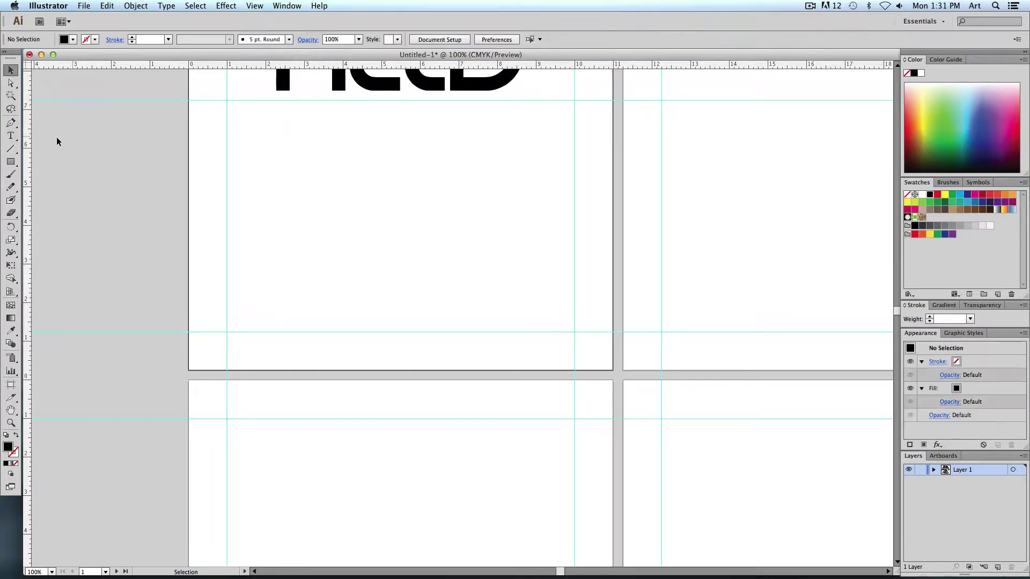
click(10, 135)
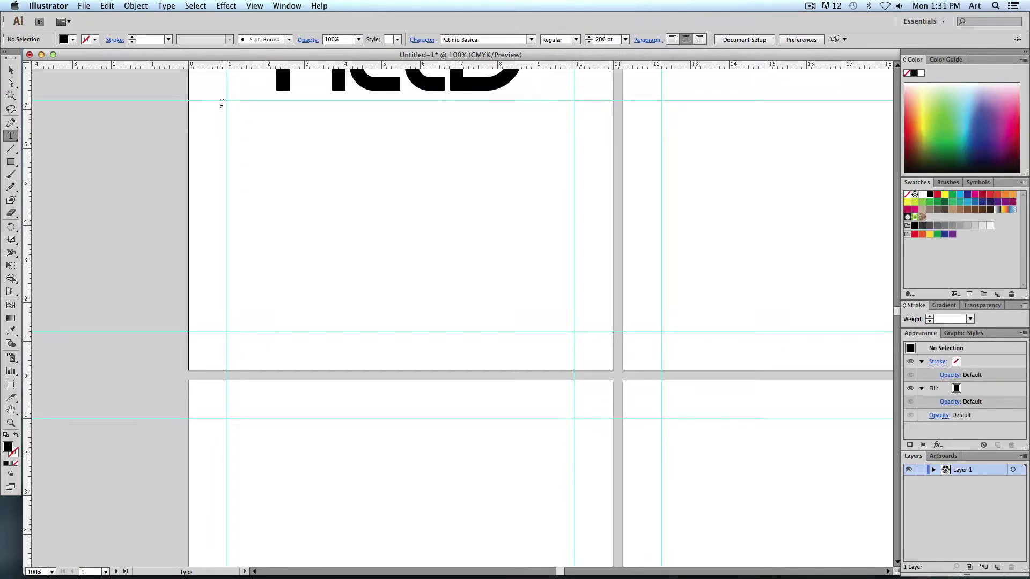
scroll(227, 99, up, 5)
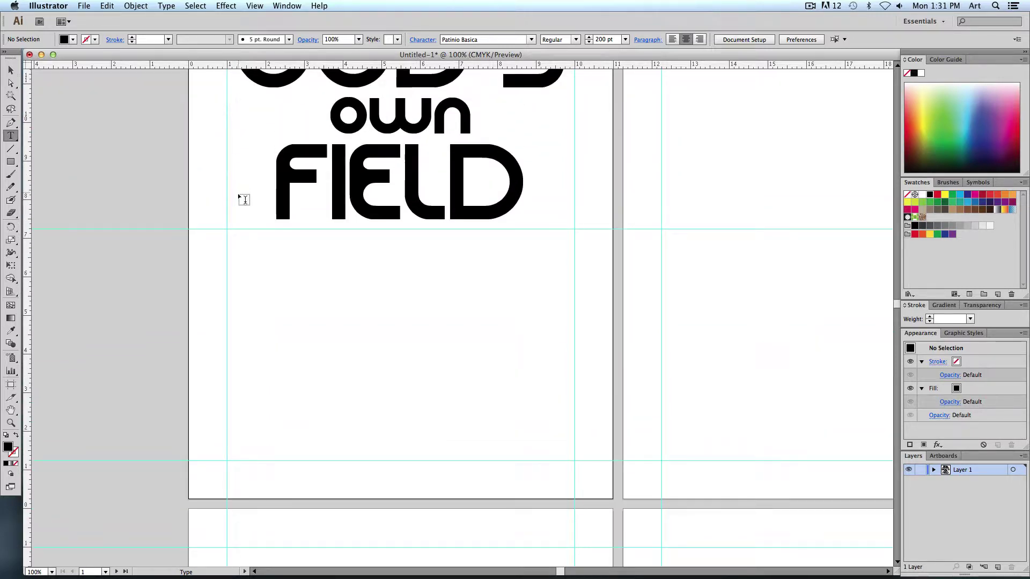
click(228, 228)
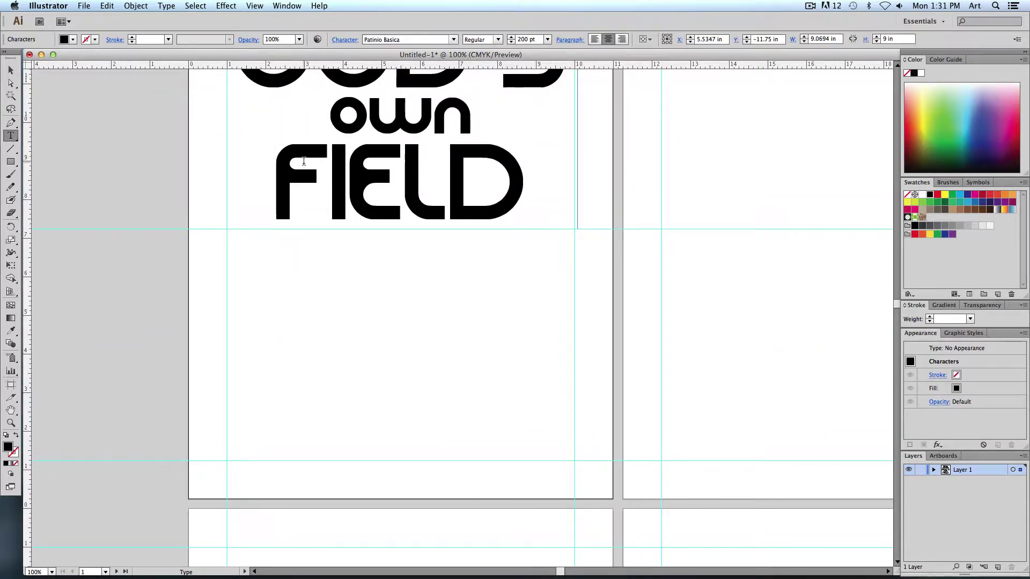
drag(278, 185, 499, 184)
click(348, 177)
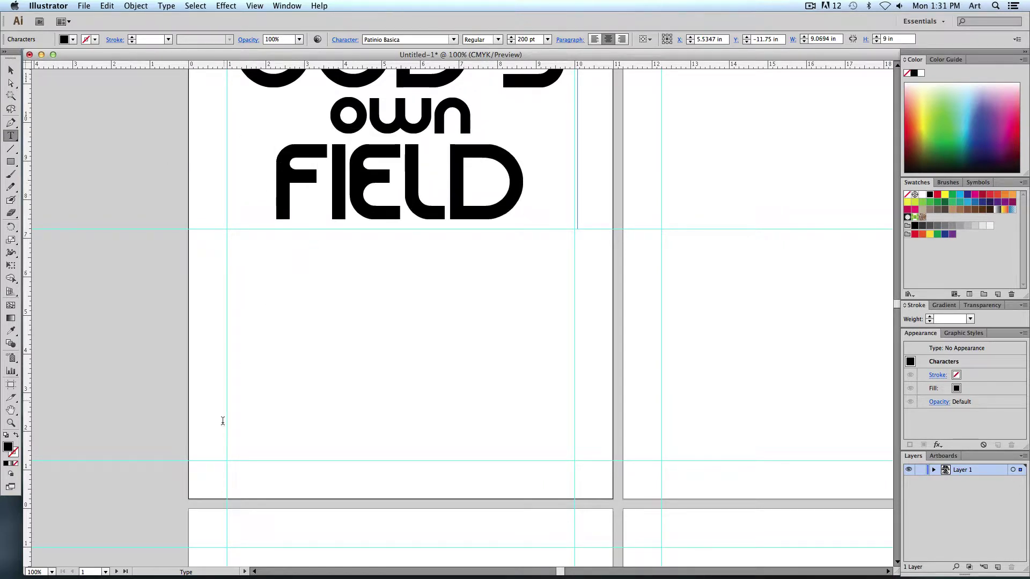
- Deselect the heading and draw a 9 in by 6 in text frame between the margin guides below it
click(11, 70)
click(60, 125)
click(11, 136)
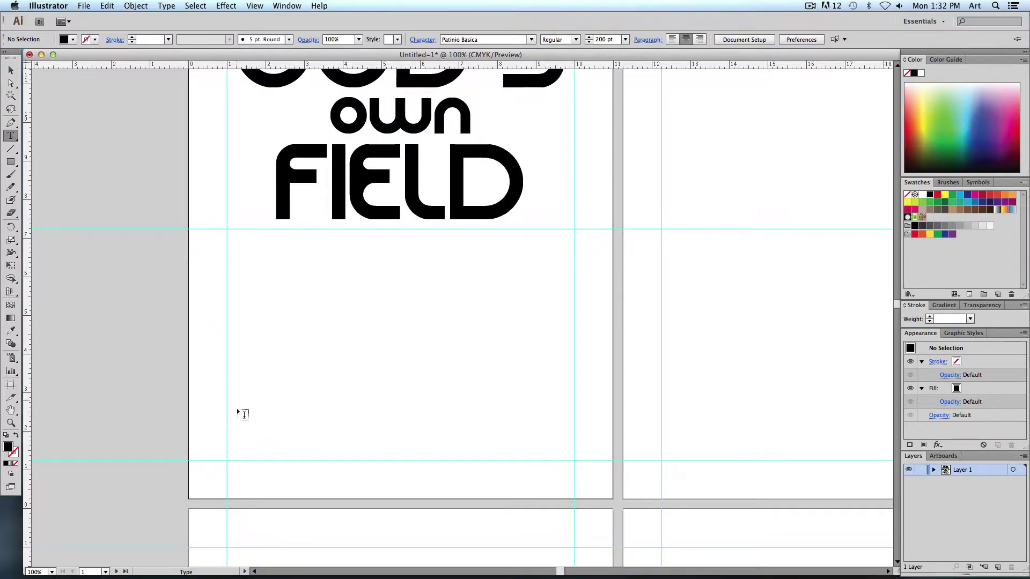
drag(227, 461, 575, 230)
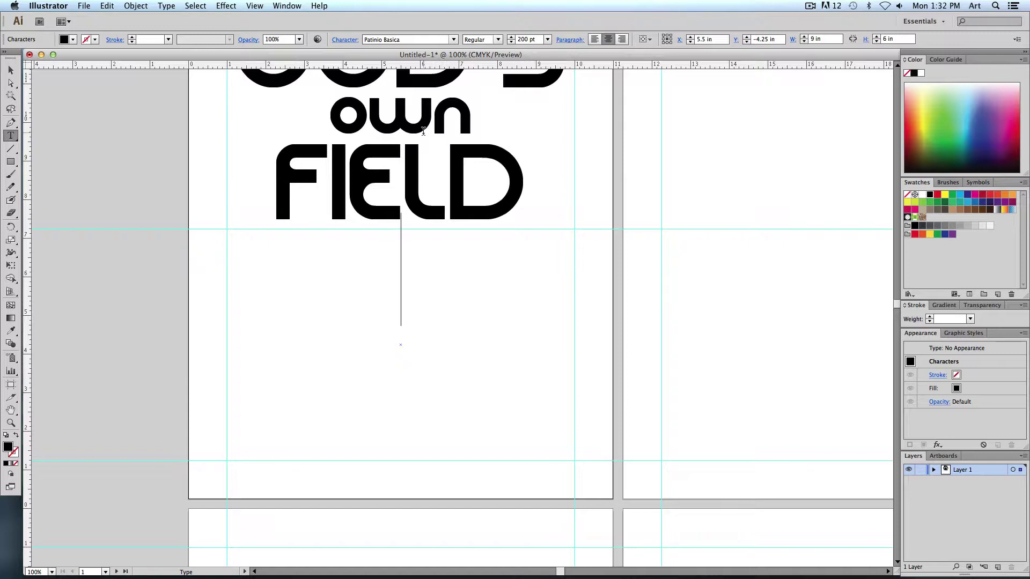
- Switch to Information.docx in Word and copy all body text below the heading on its first page, leaving out the pear picture
key(Escape)
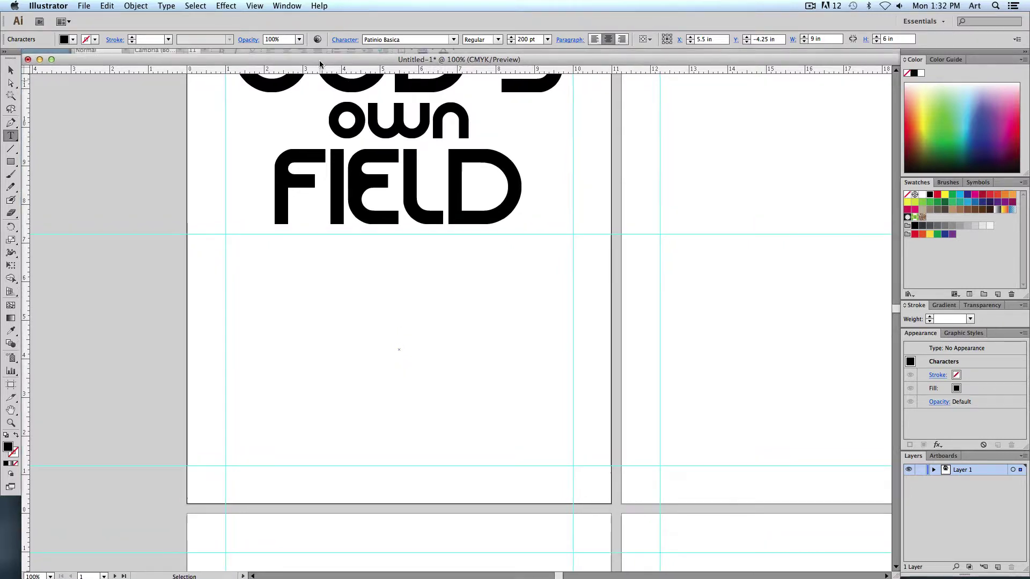
drag(320, 57, 267, 188)
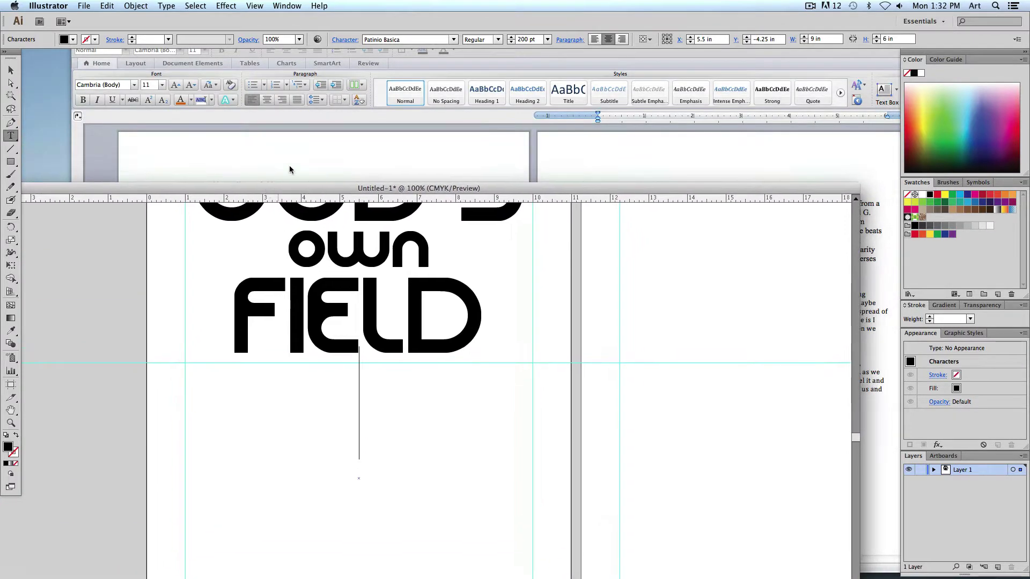
click(290, 166)
click(182, 204)
drag(182, 204, 392, 383)
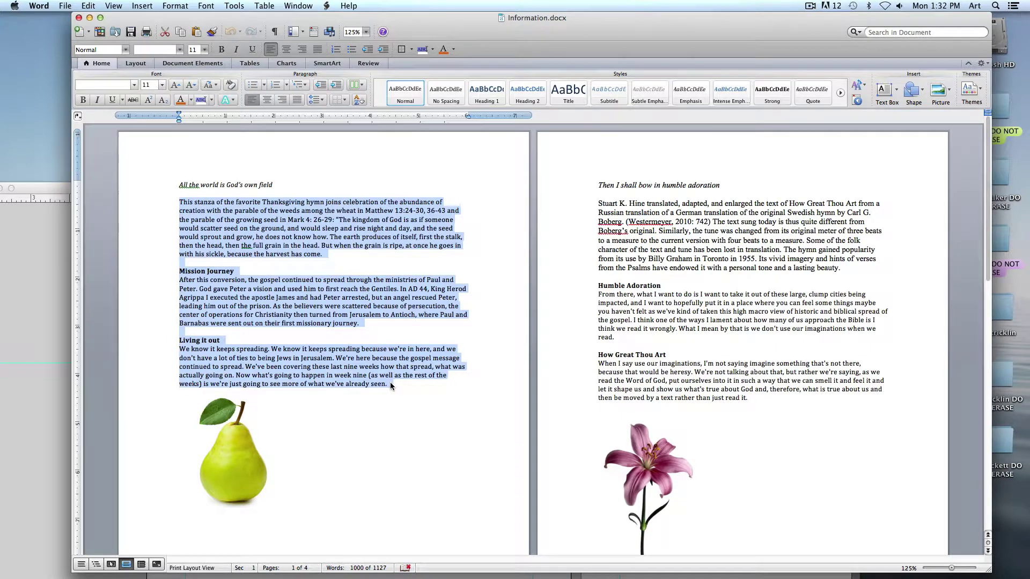
key(super+c)
- Switch back to Illustrator, paste the copied text into the frame below the heading and select all of it
key(super+Tab)
drag(357, 346, 356, 449)
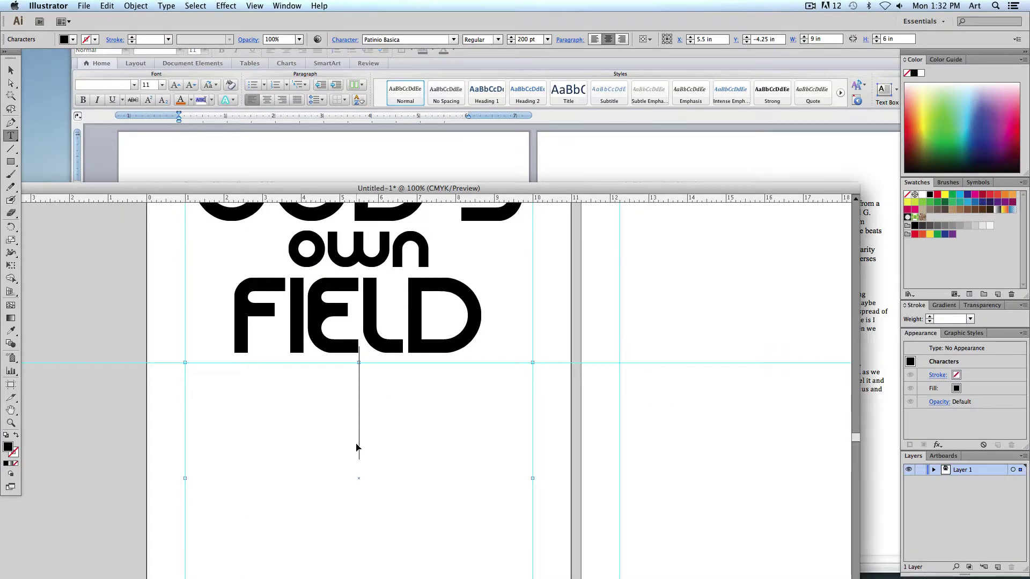
key(super+v)
key(super+a)
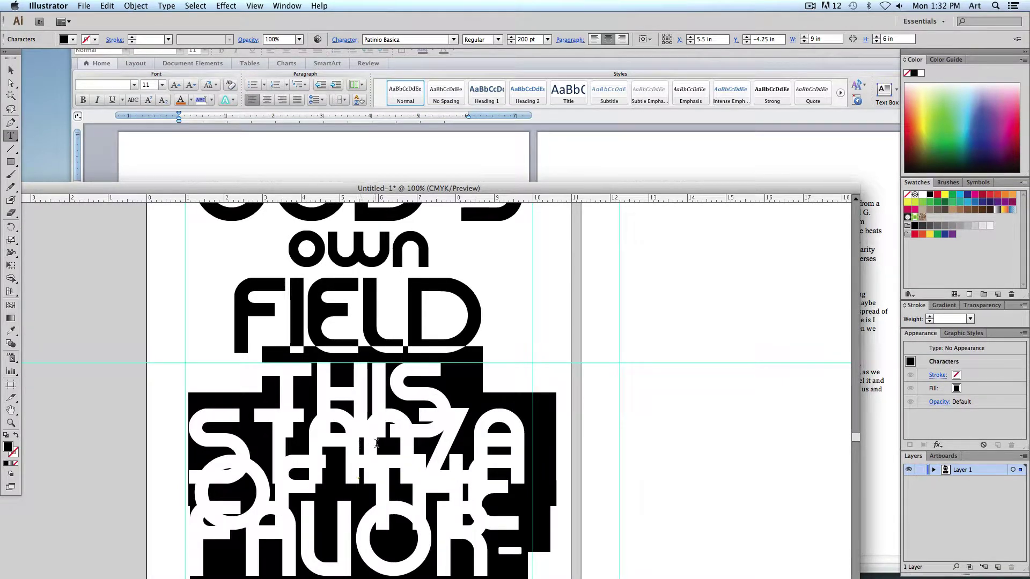
- Set the selected body text to the Helvetica font at 12 pt
click(397, 41)
text(My)
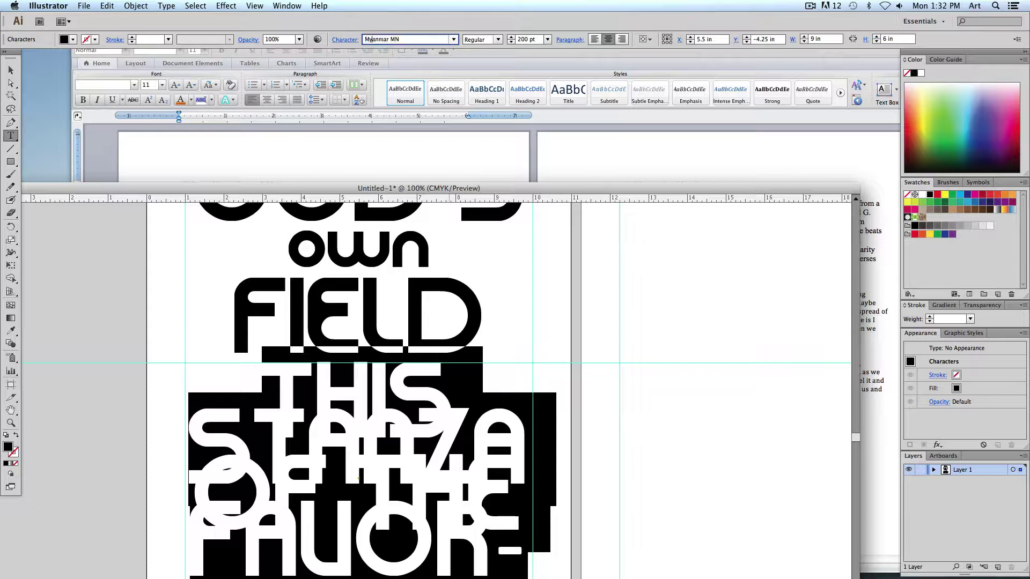
key(BackSpace)
text(a)
key(BackSpace)
click(453, 40)
text(Helvetica)
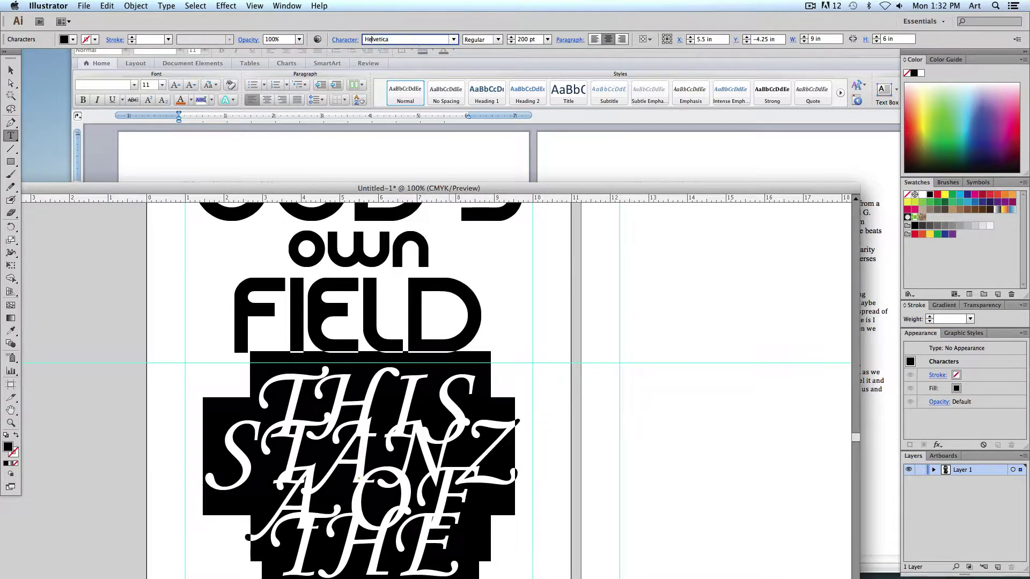
key(Return)
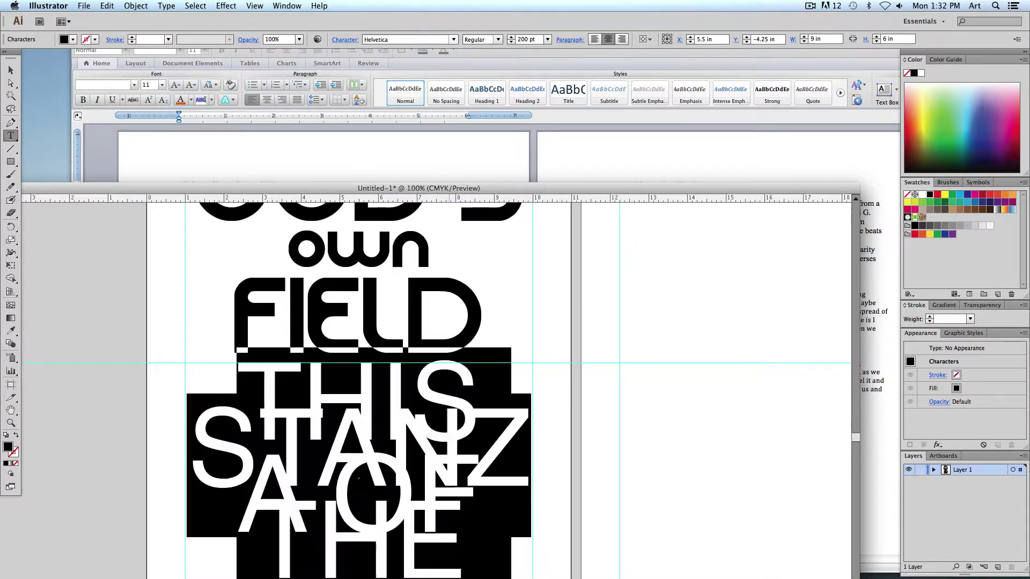
click(547, 39)
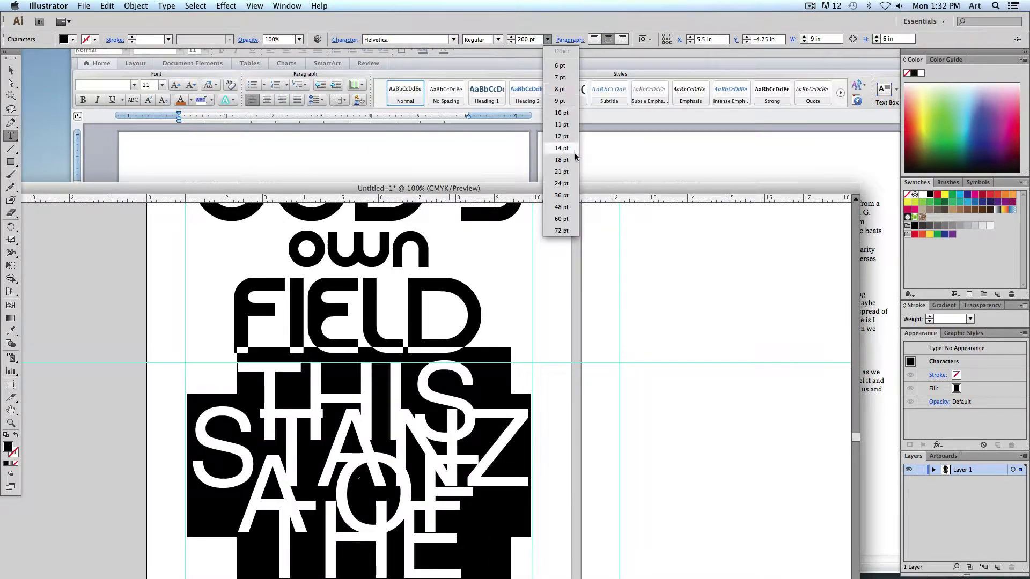
click(563, 138)
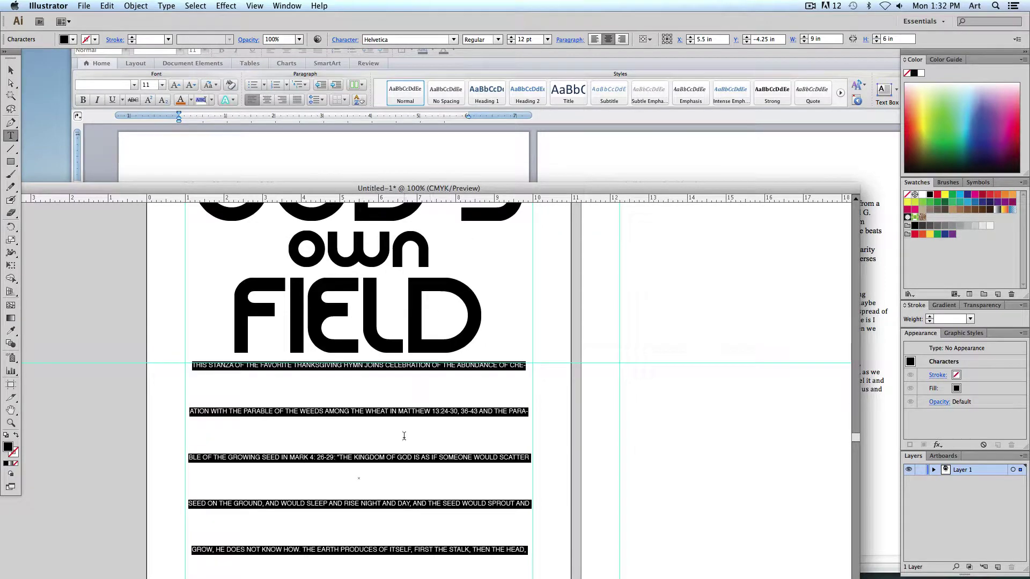
- Set the body text's leading to Auto and left-align it, then move the document window back to the top of the workspace
click(347, 40)
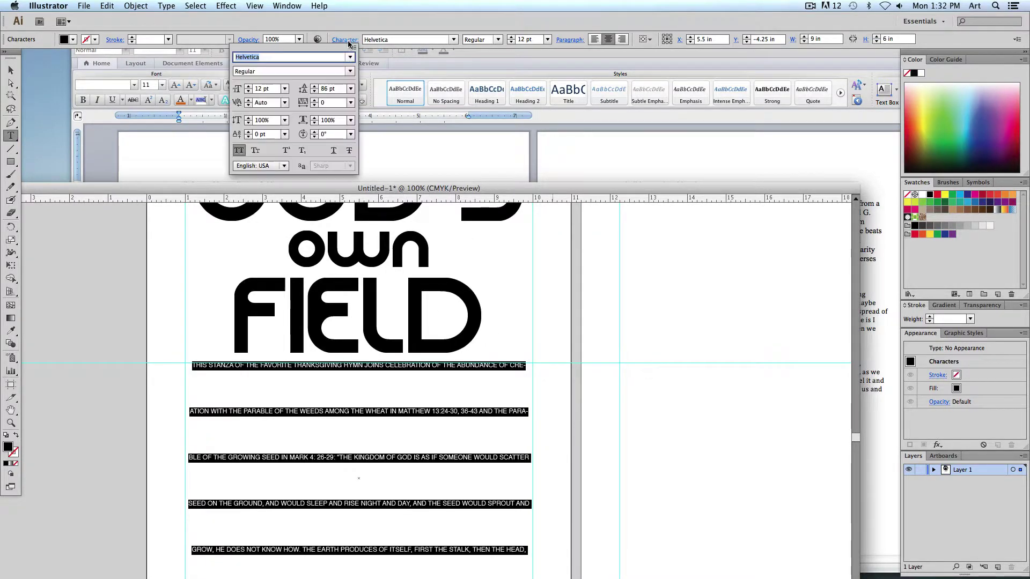
click(350, 88)
click(360, 100)
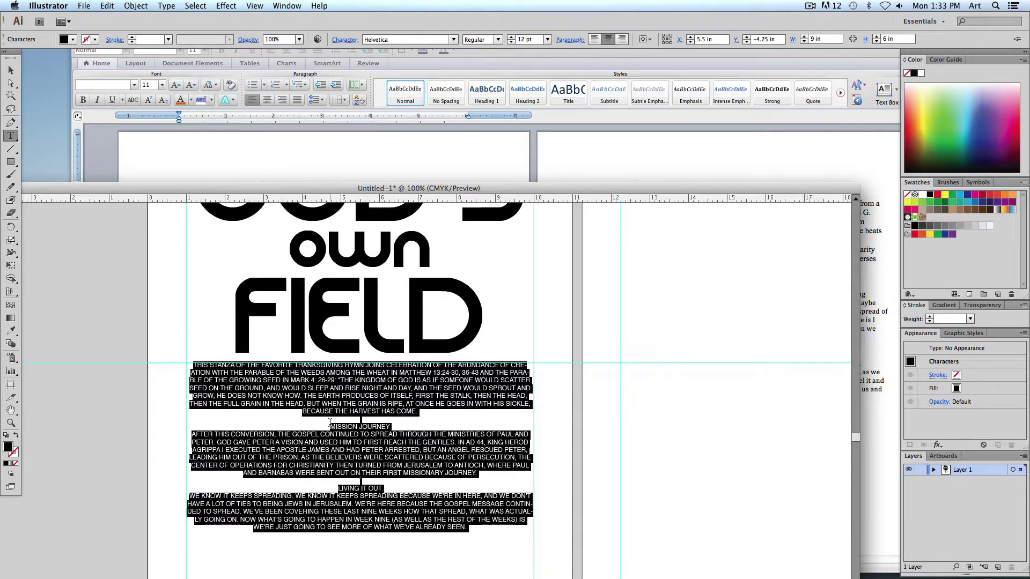
scroll(330, 422, down, 2)
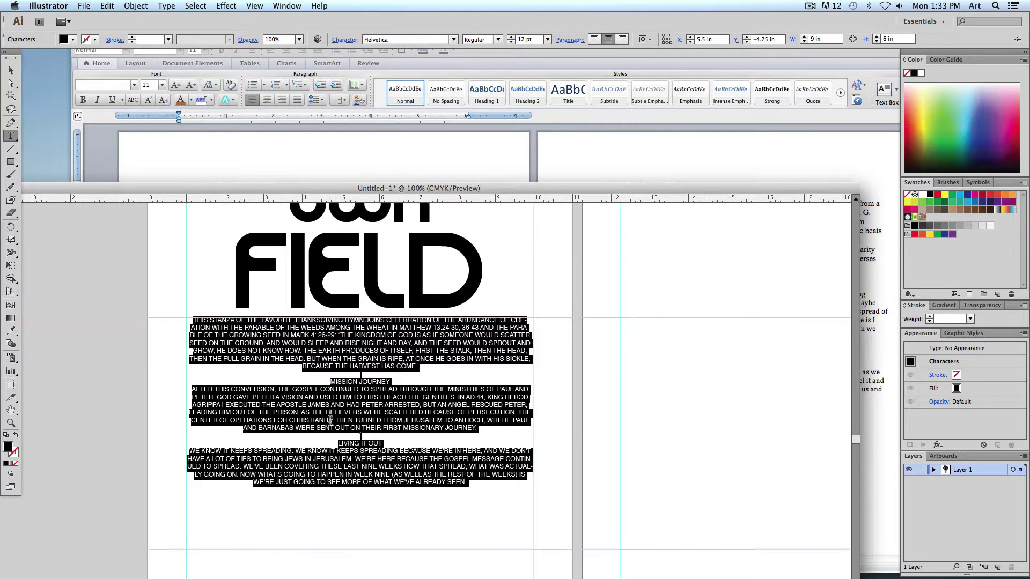
click(593, 40)
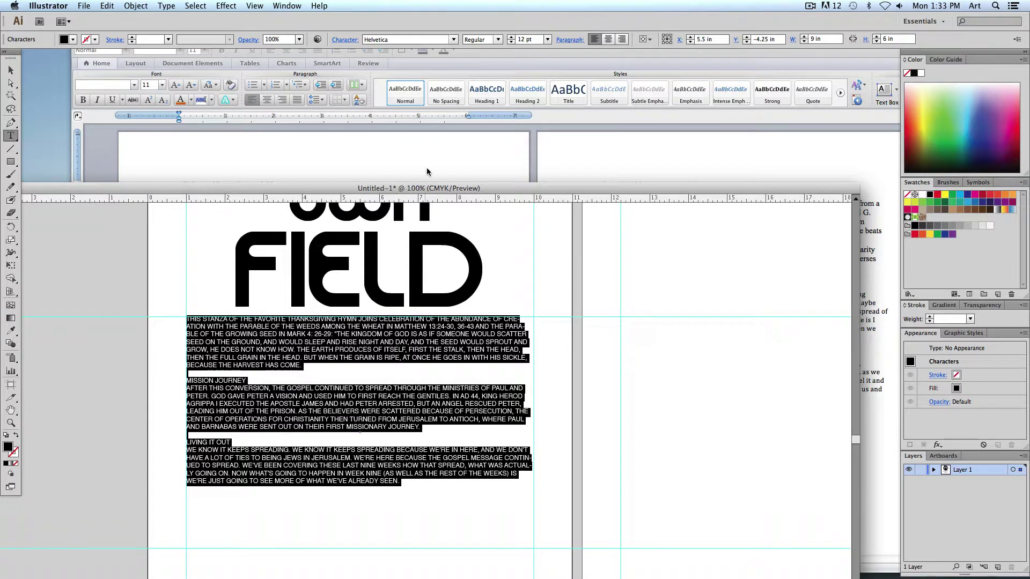
drag(424, 190, 424, 55)
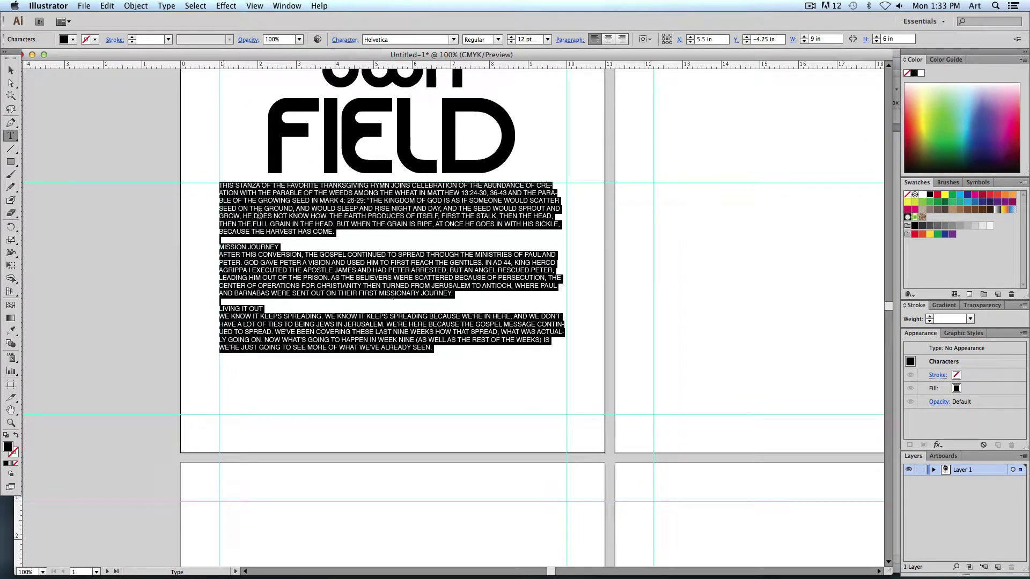
- Select the body text frame as an object and open its Area Type Options with the preview turned on
click(302, 218)
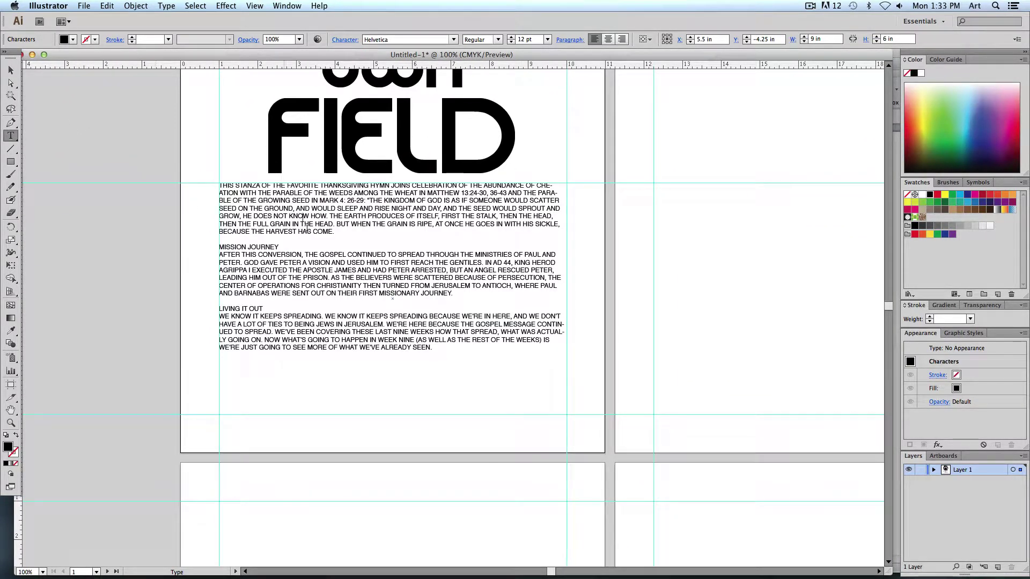
key(Escape)
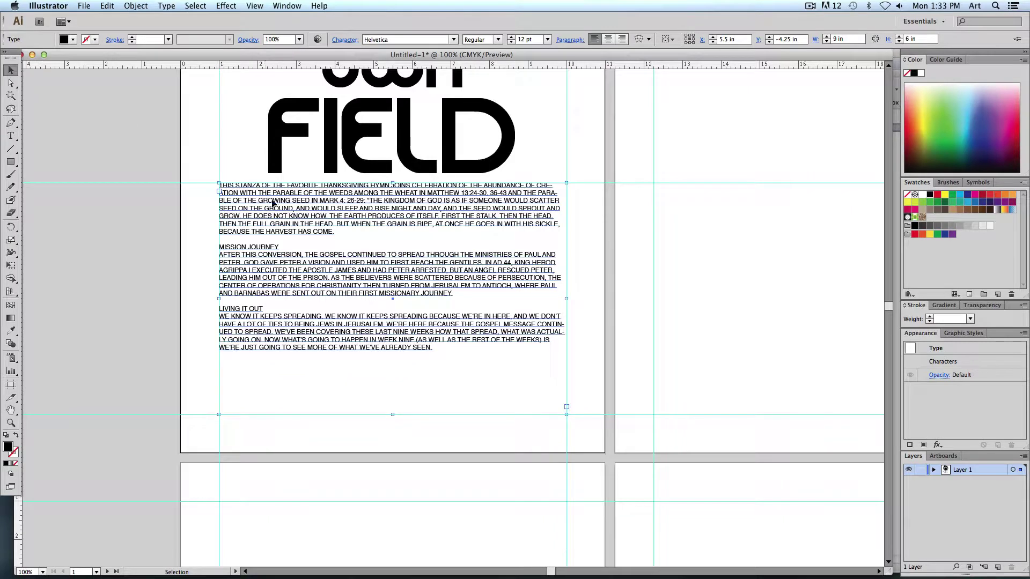
click(167, 6)
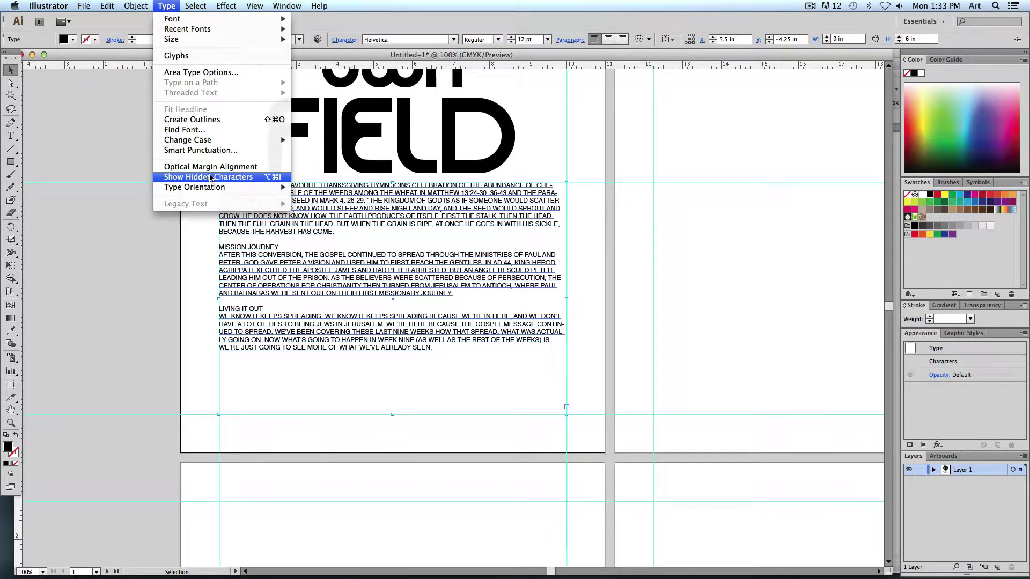
click(194, 73)
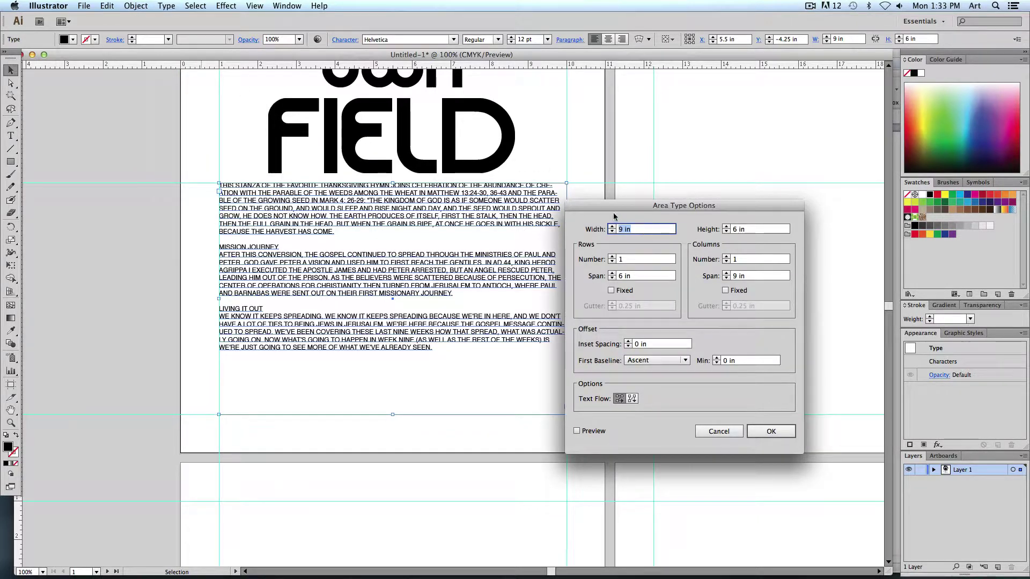
drag(602, 209, 619, 137)
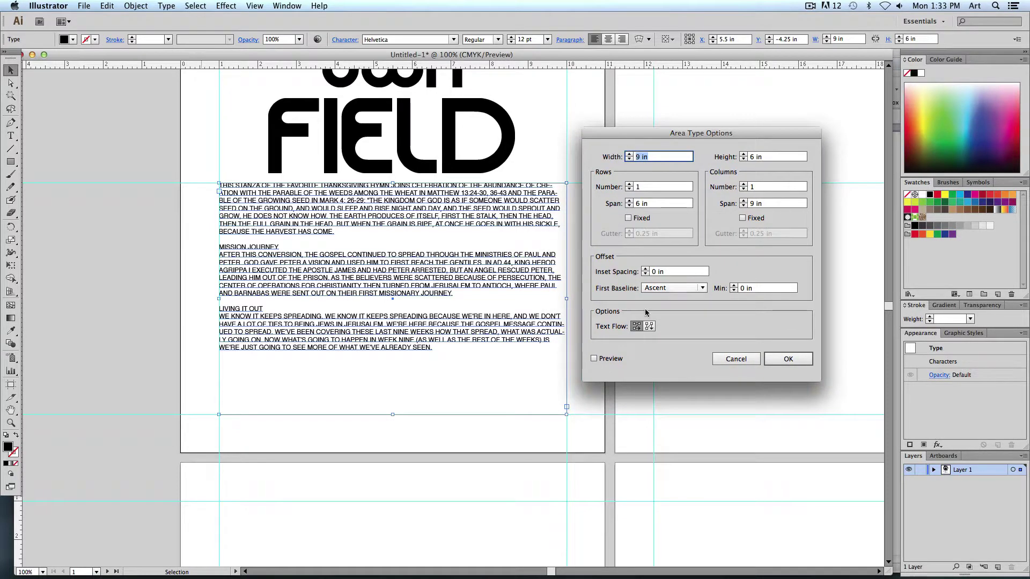
click(594, 360)
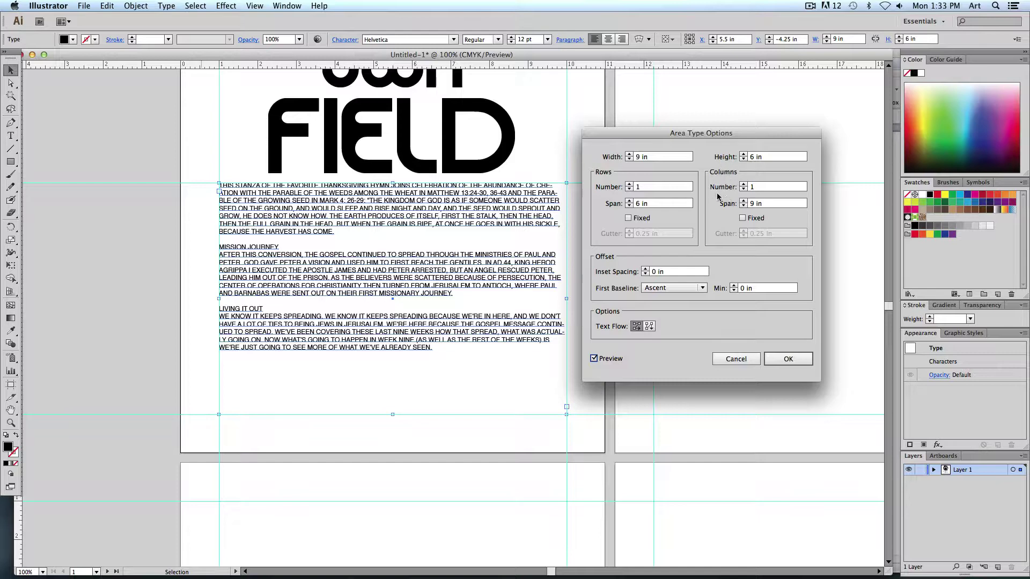
- Divide the body text frame into 3 columns with a 0.188 in gutter and apply the options
click(744, 184)
click(743, 184)
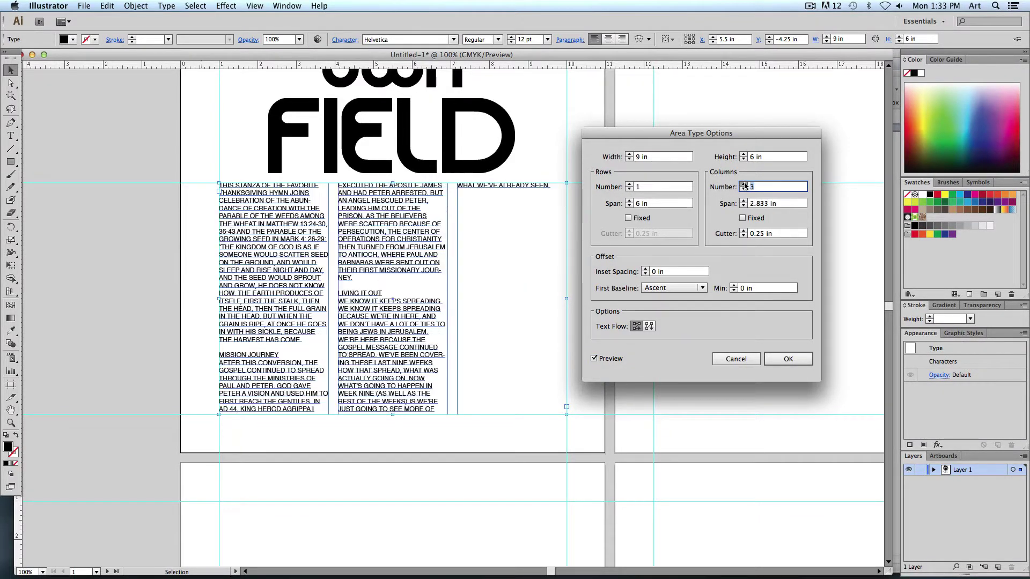
click(744, 184)
click(743, 189)
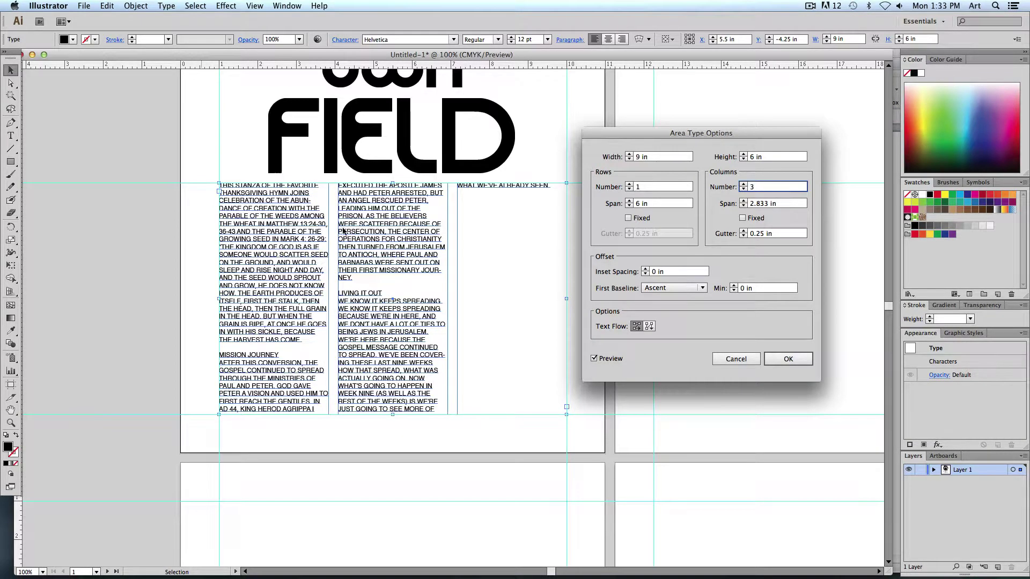
click(742, 184)
click(744, 236)
click(745, 236)
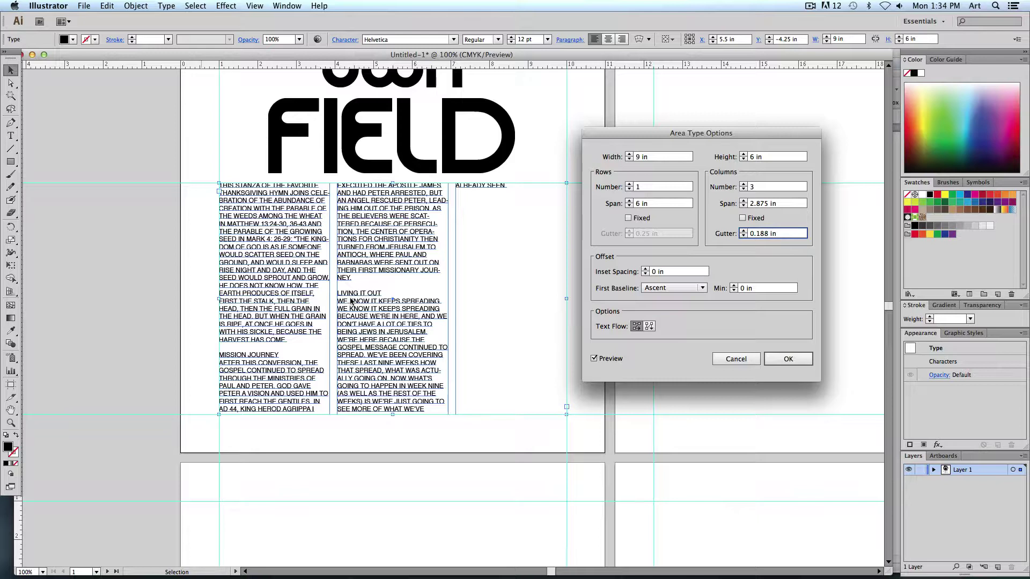
click(788, 359)
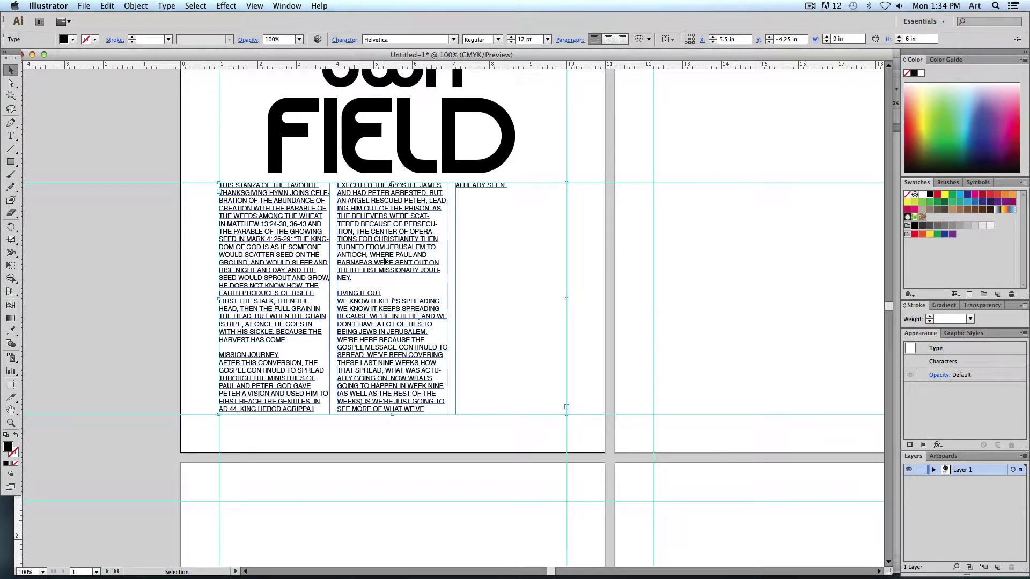
- Set all text in the three-column frame to the Myriad font at 11 pt
key(t)
click(294, 263)
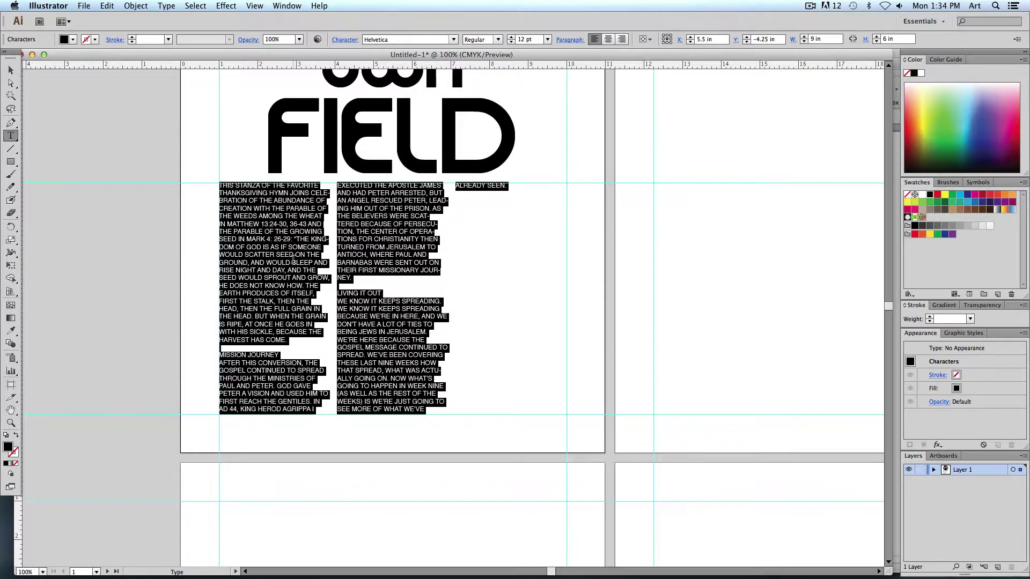
key(super+a)
click(394, 40)
text(My)
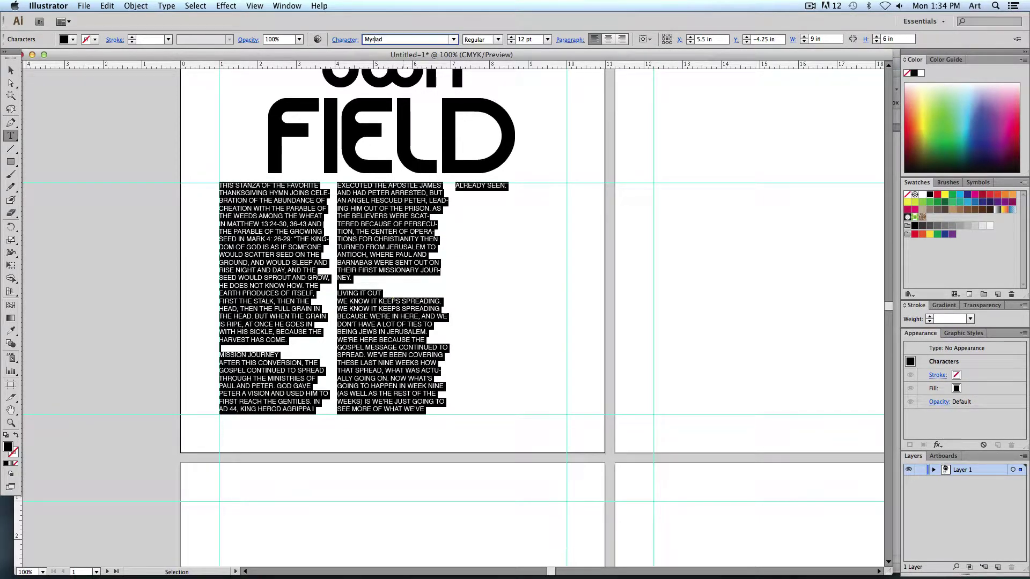
key(Return)
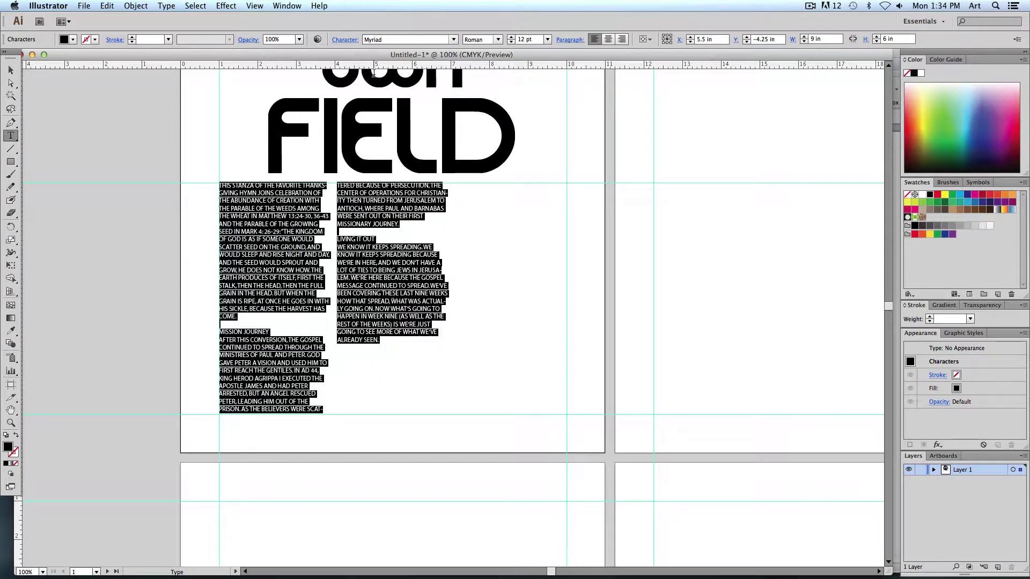
click(547, 40)
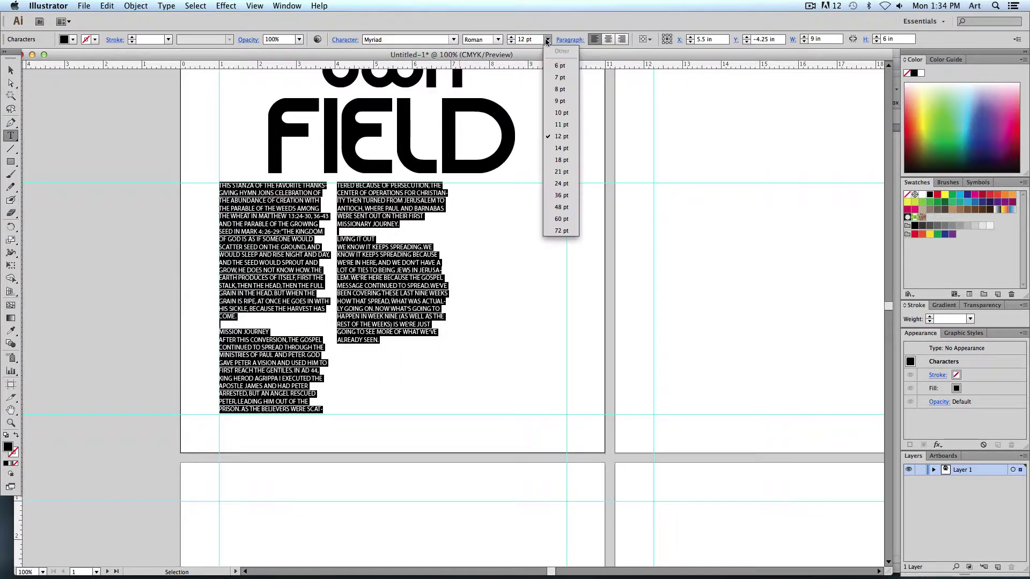
click(561, 125)
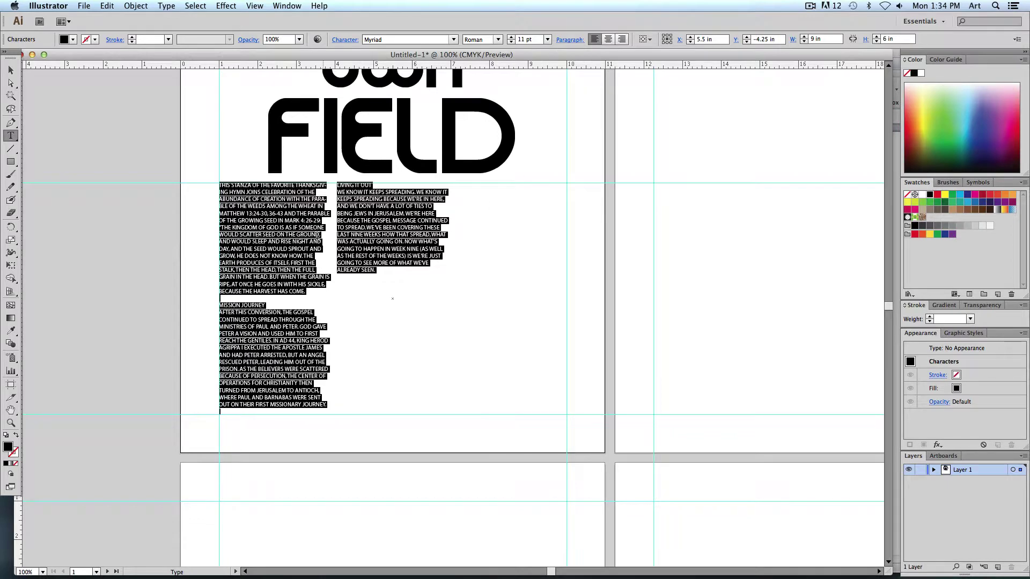
- Turn off All Caps for all of the body text and deselect the frame
click(246, 235)
key(super+a)
click(345, 40)
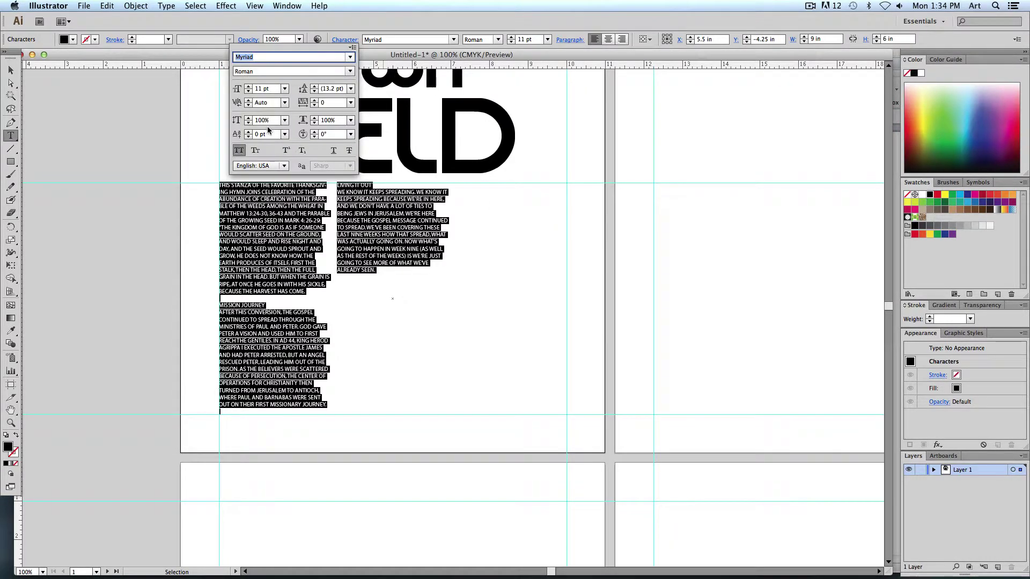
click(238, 153)
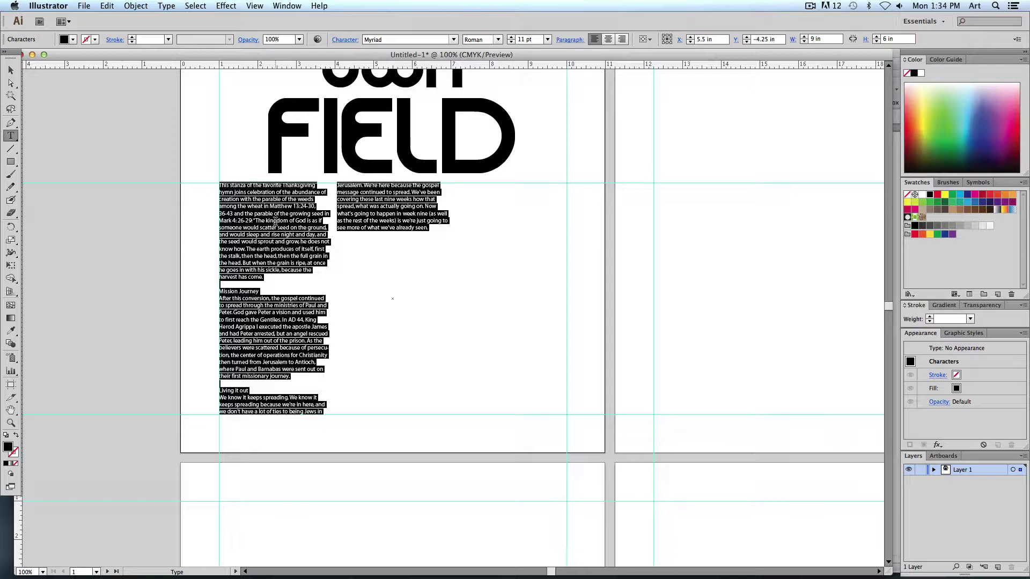
key(Escape)
click(120, 224)
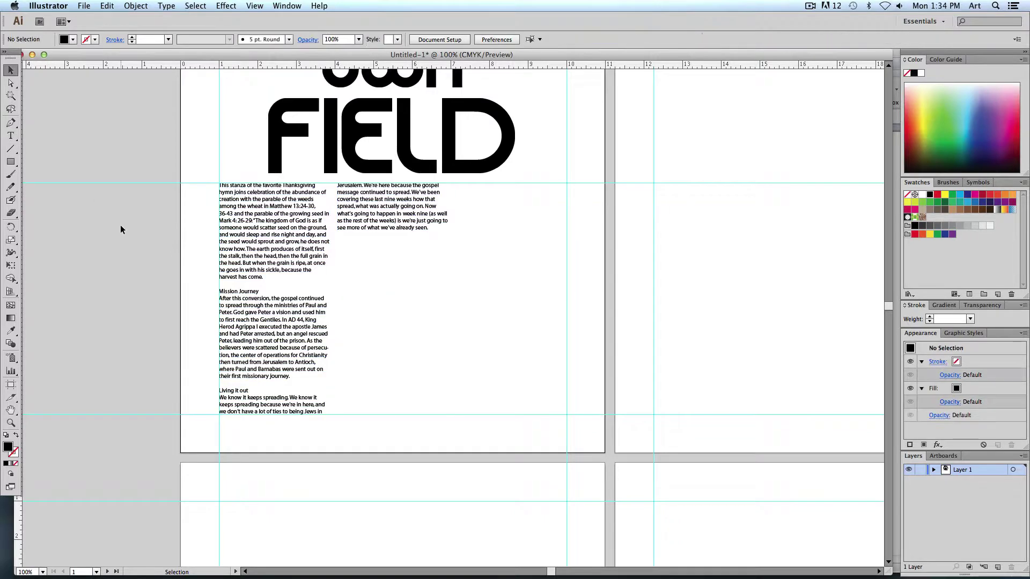
- Zoom in to 200% on the body text columns to examine the lettering
key(super+equal)
key(super+equal)
drag(120, 225, 323, 257)
key(super+minus)
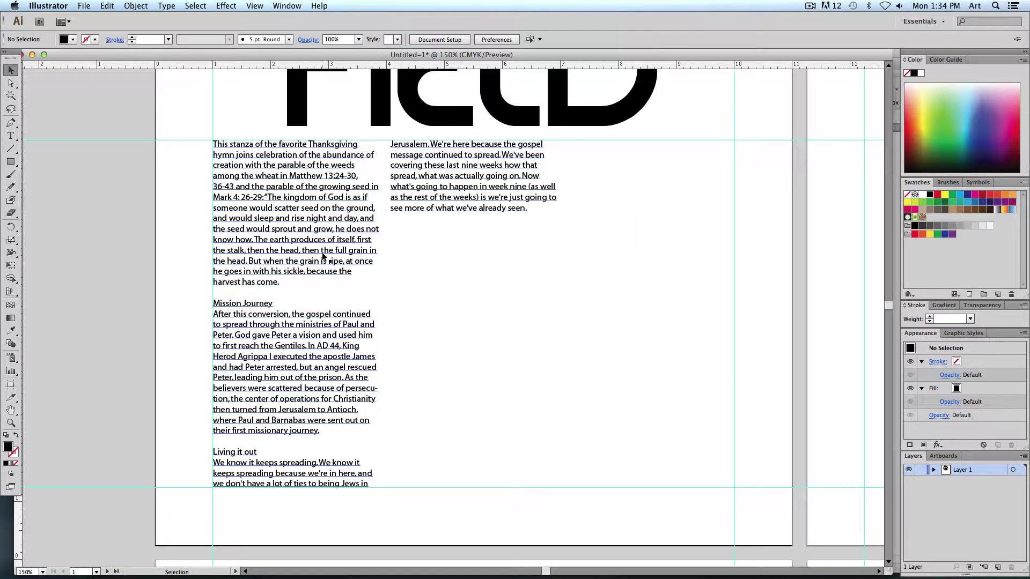
key(super+equal)
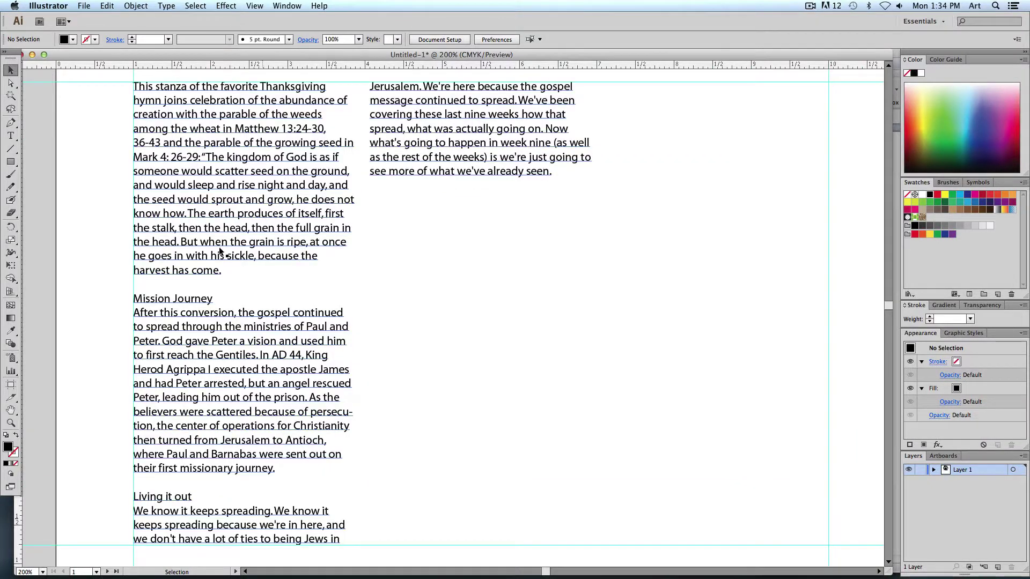
- Remove the blank lines above the "Mission Journey" and "Living it out" subheadings in the body text
click(13, 136)
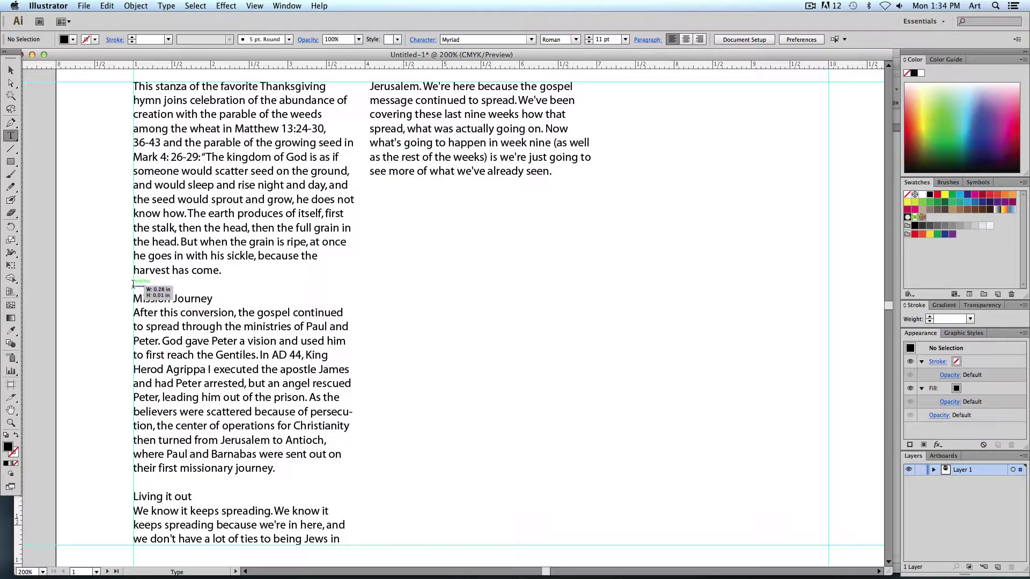
drag(133, 284, 133, 284)
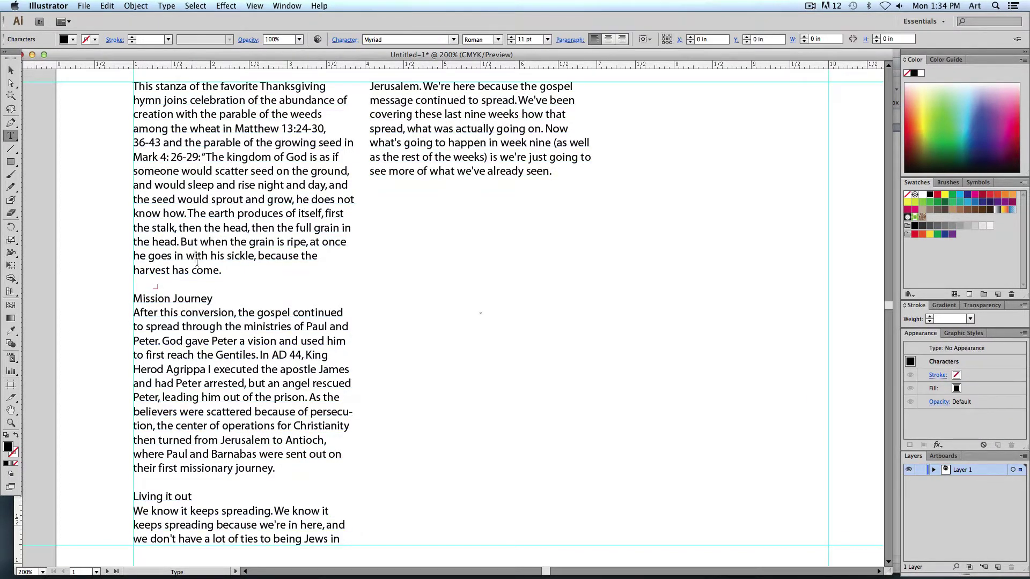
drag(177, 256, 191, 313)
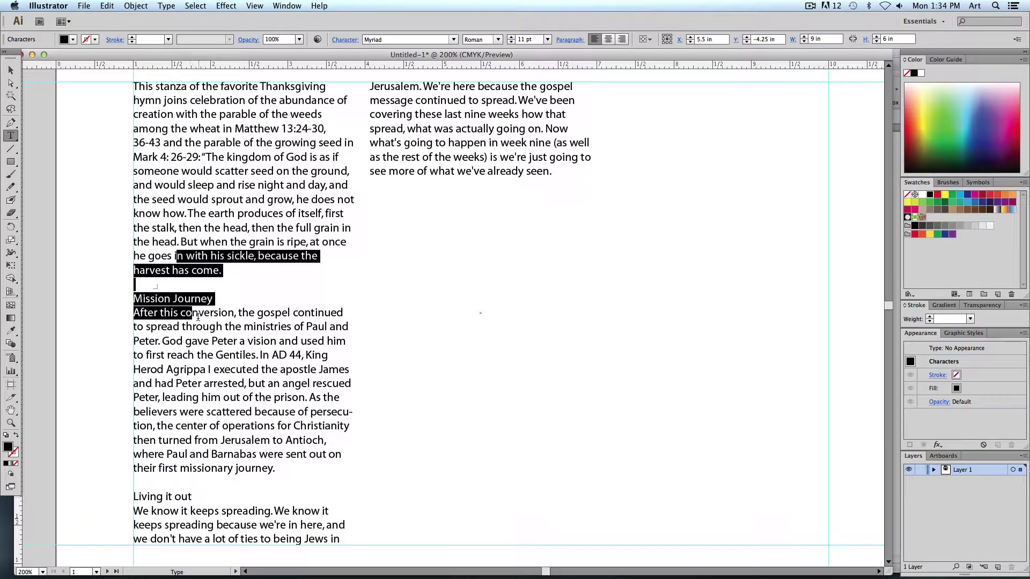
click(178, 287)
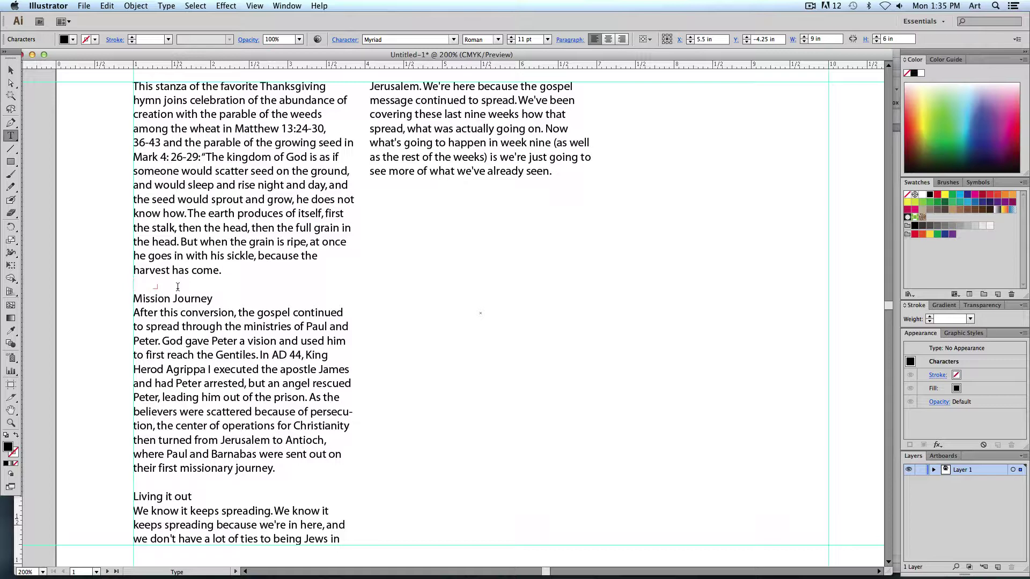
key(BackSpace)
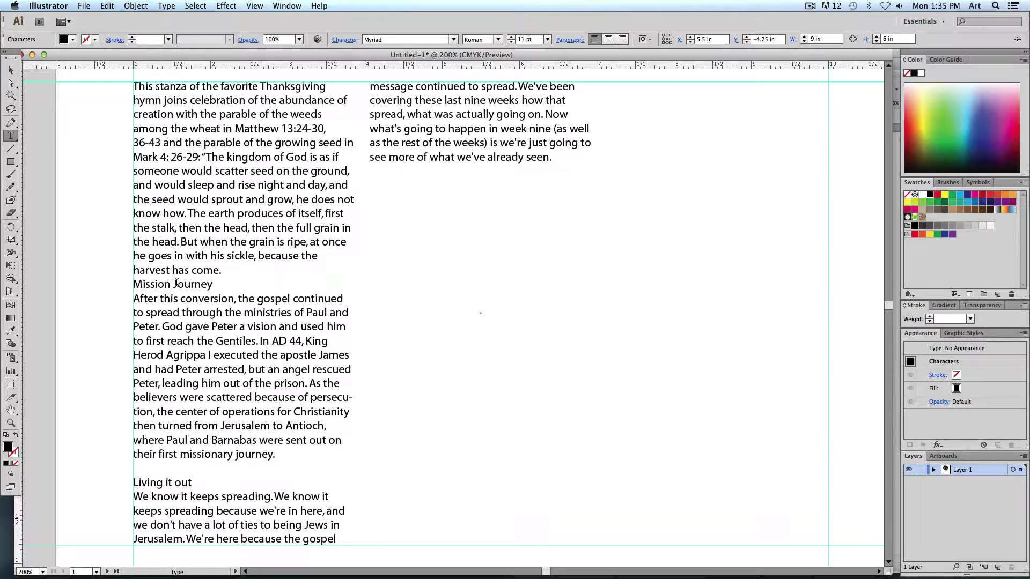
key(BackSpace)
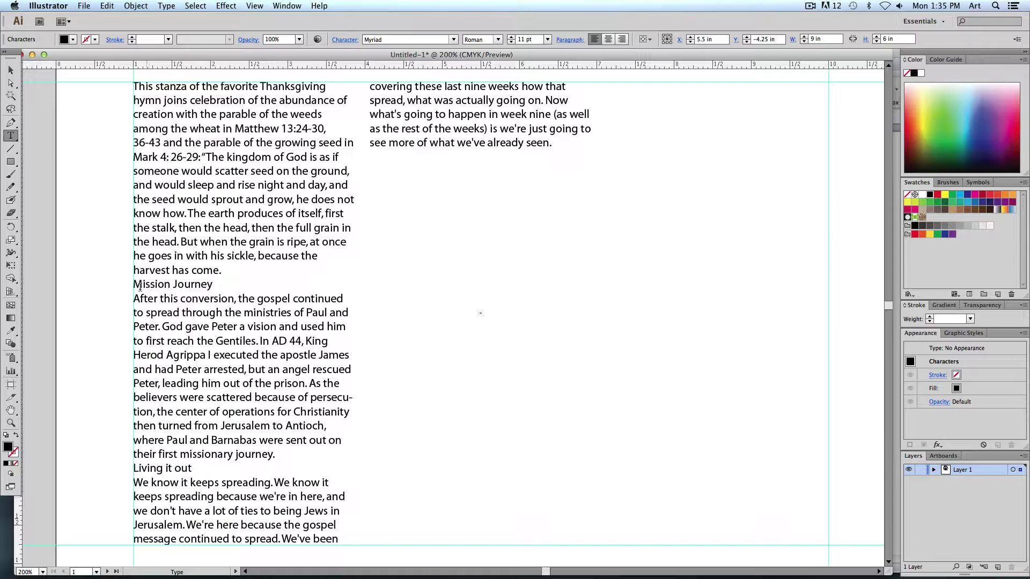
- Set the "Mission Journey" and "Living it out" subheadings in Bold
drag(219, 286, 133, 287)
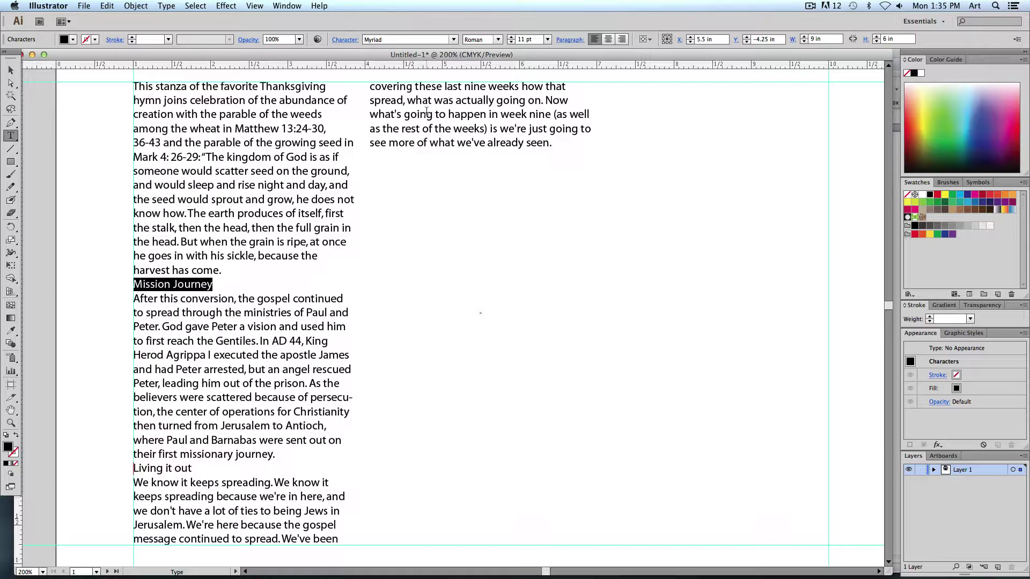
click(499, 39)
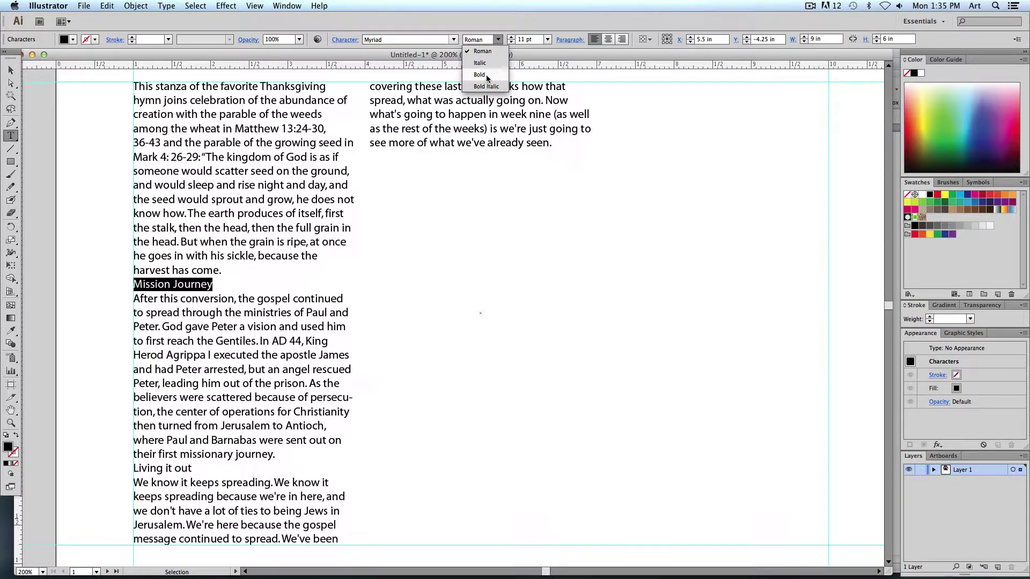
click(489, 79)
drag(193, 471, 133, 470)
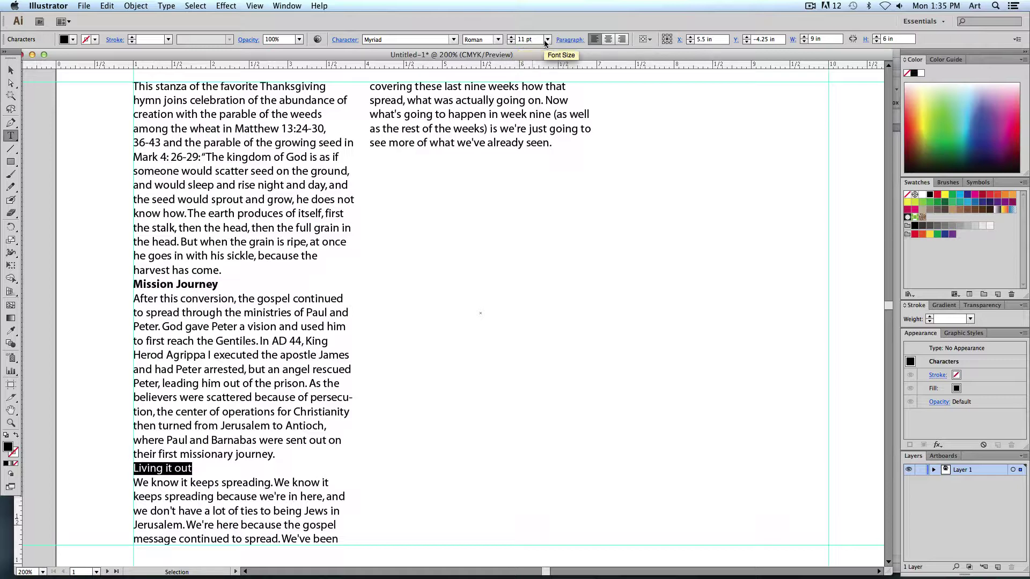
click(498, 40)
click(480, 75)
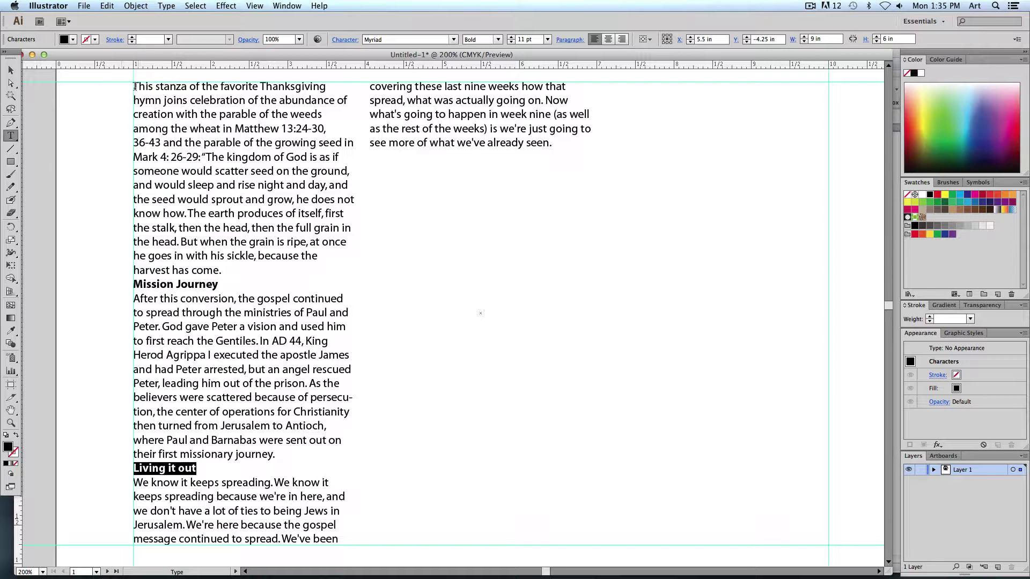
- Give the paragraph under "Mission Journey" a first-line indent of 20 pt
click(134, 298)
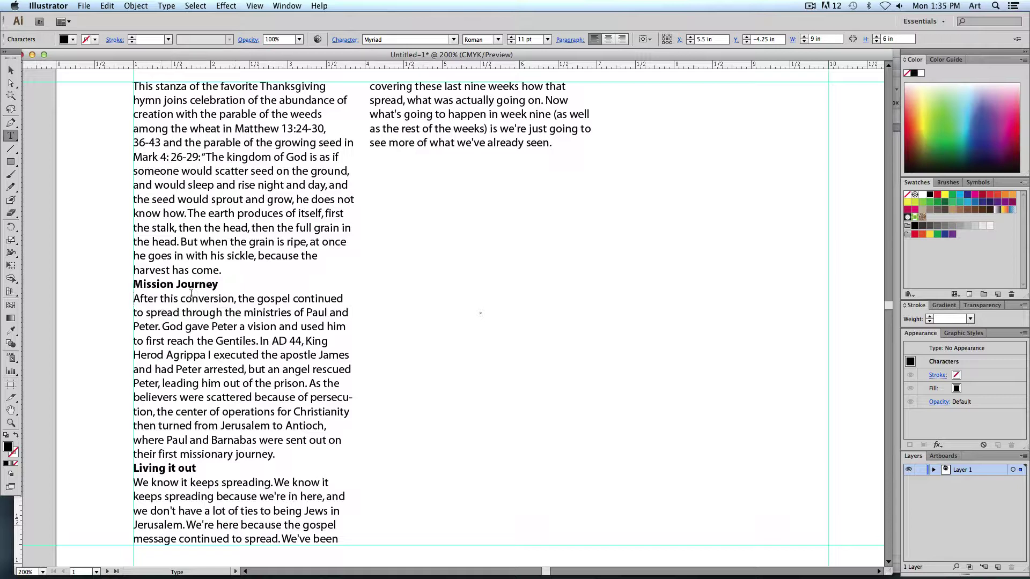
drag(134, 298, 276, 448)
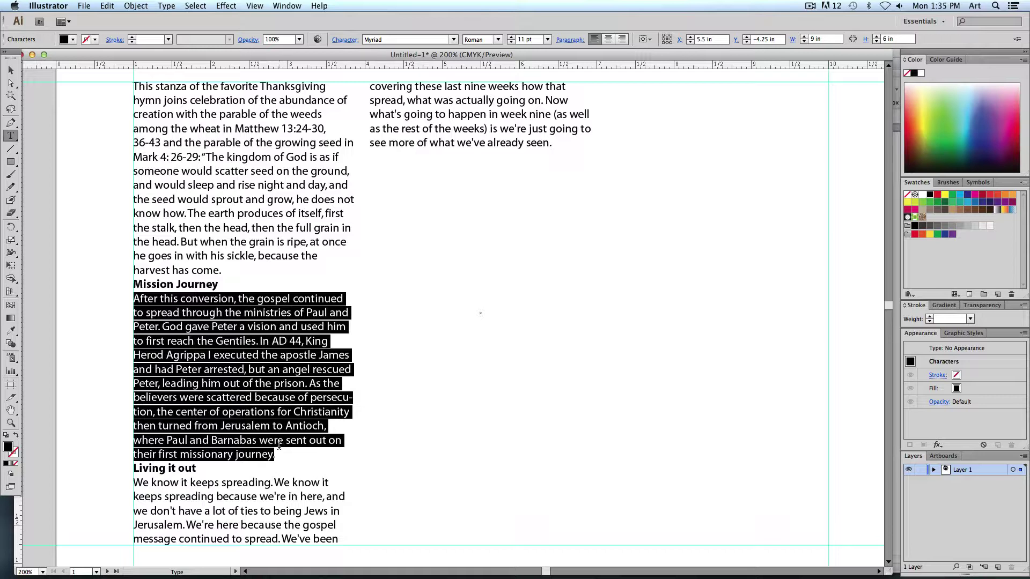
click(569, 41)
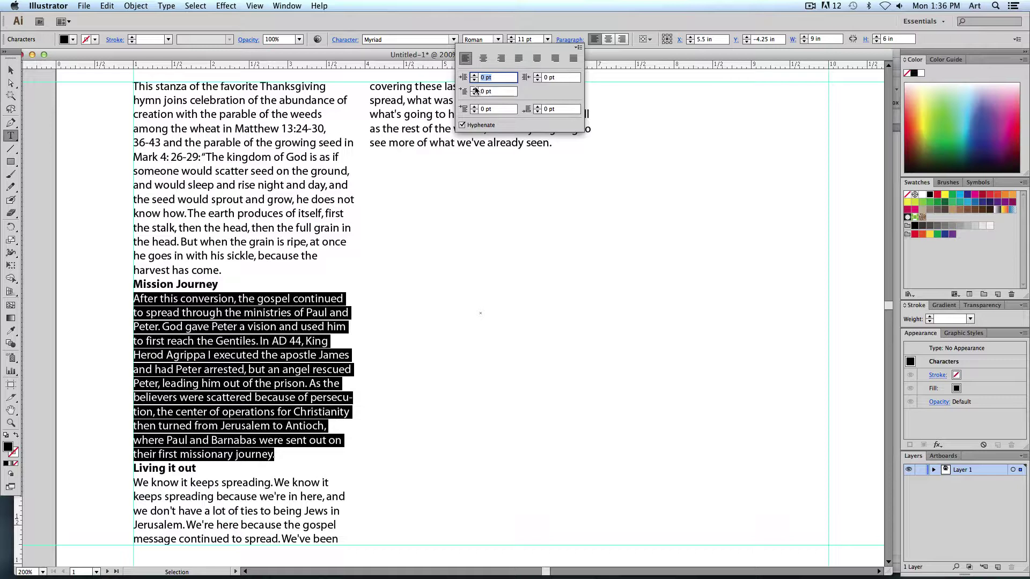
click(475, 89)
click(474, 90)
click(475, 89)
click(475, 89)
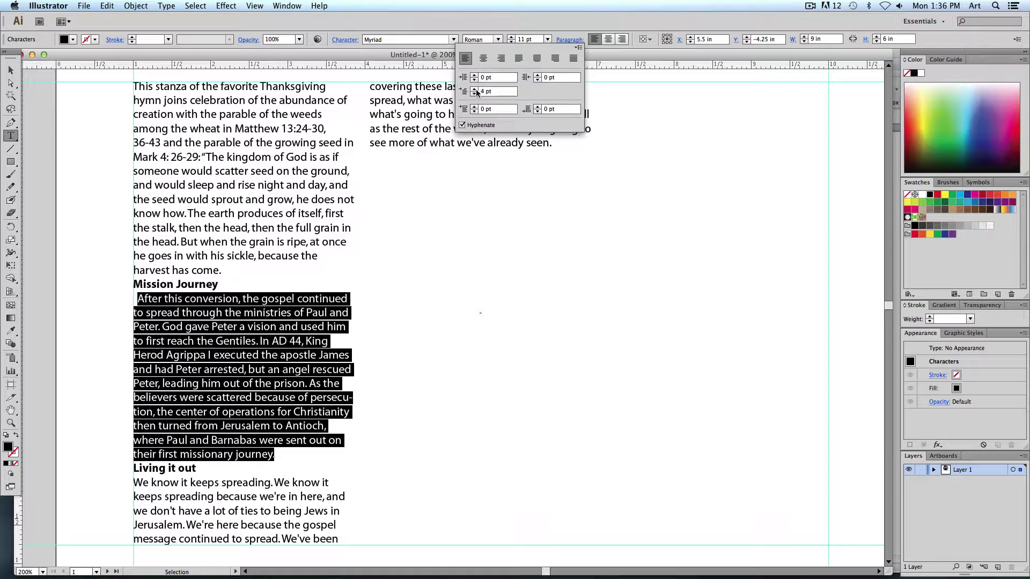
click(475, 89)
click(475, 89)
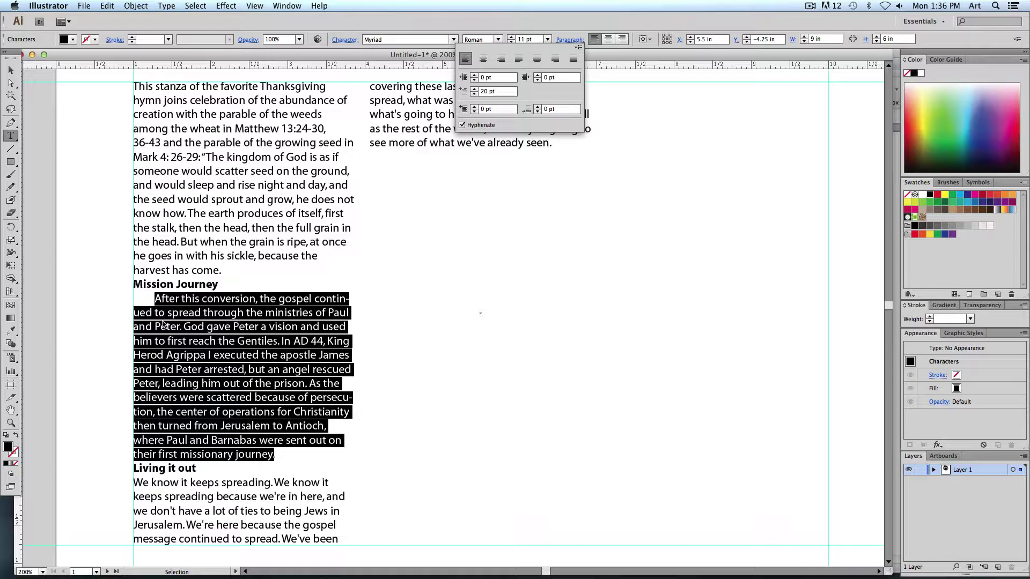
key(Escape)
- Give the paragraph under "Living it out" a first-line indent of 20 pt, and deselect the text
drag(134, 482, 552, 142)
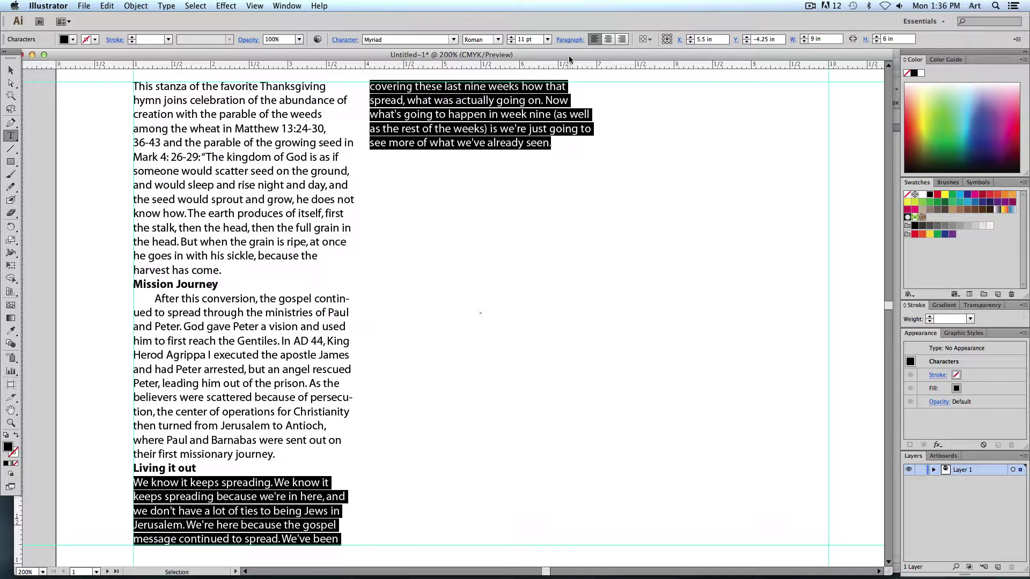
click(567, 40)
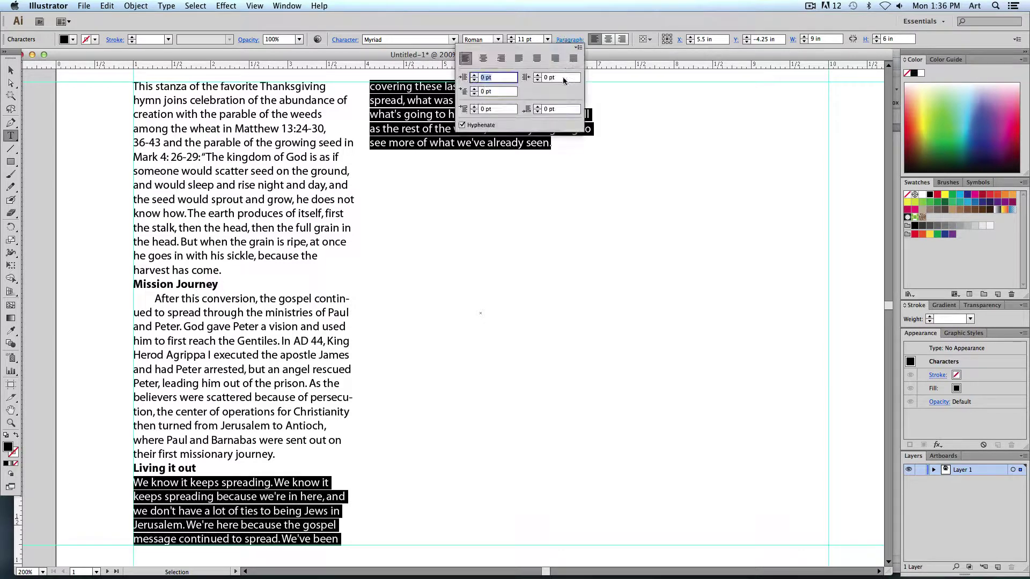
click(474, 89)
click(474, 89)
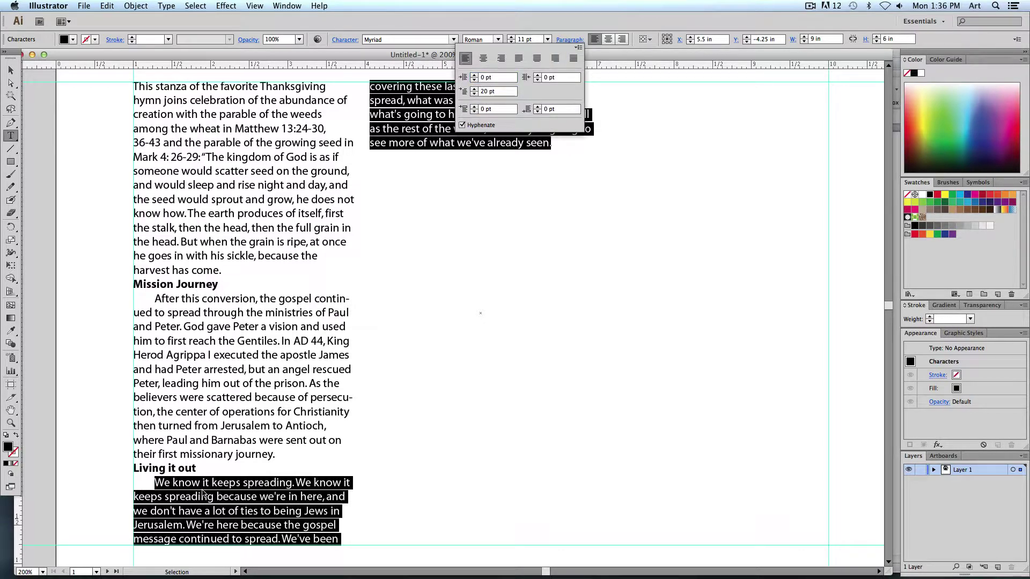
click(496, 469)
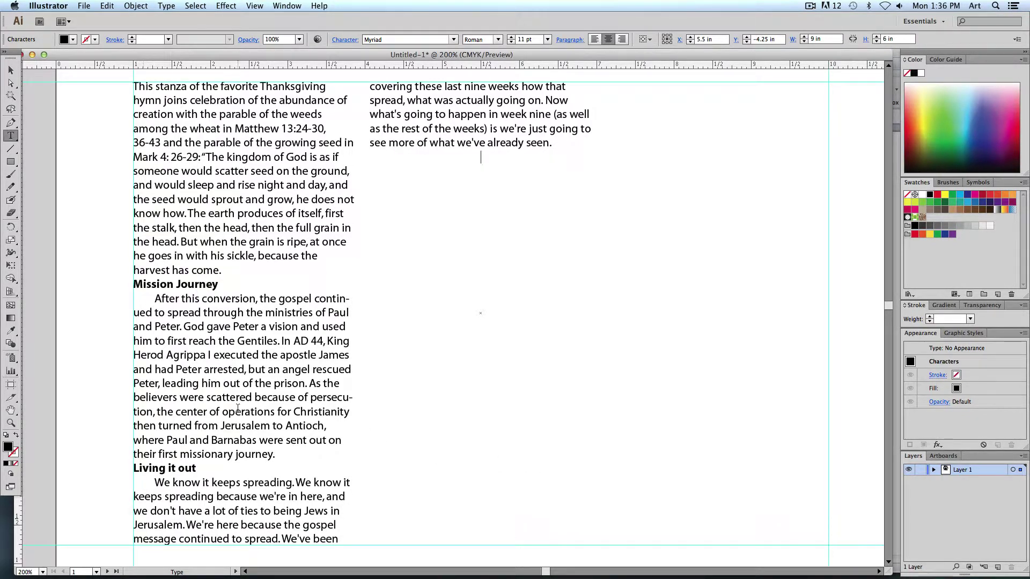
key(super+shift+l)
click(10, 71)
click(81, 146)
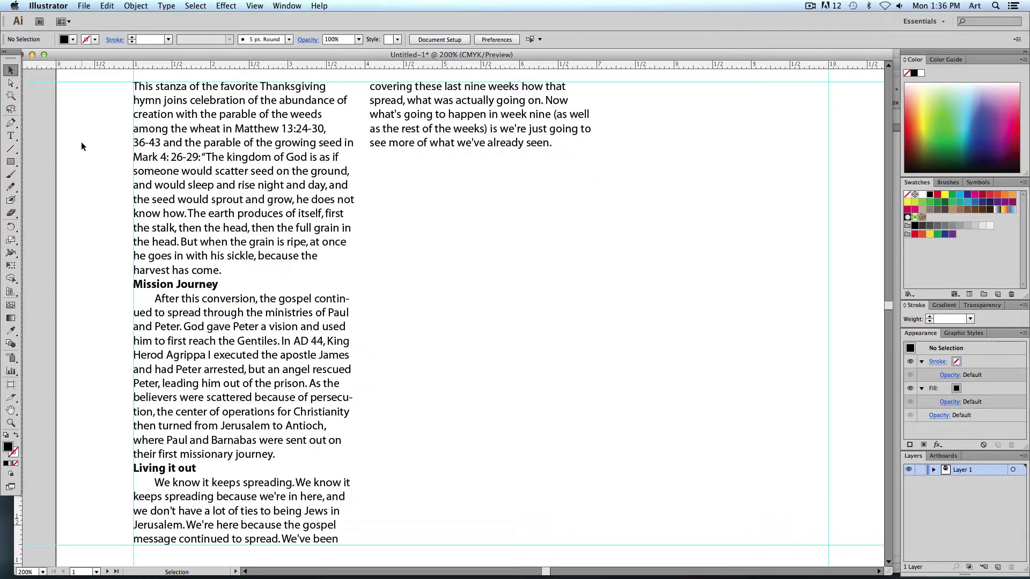
- Move the document window down and open BigType.ai from the recent files
key(super+minus)
key(super+equal)
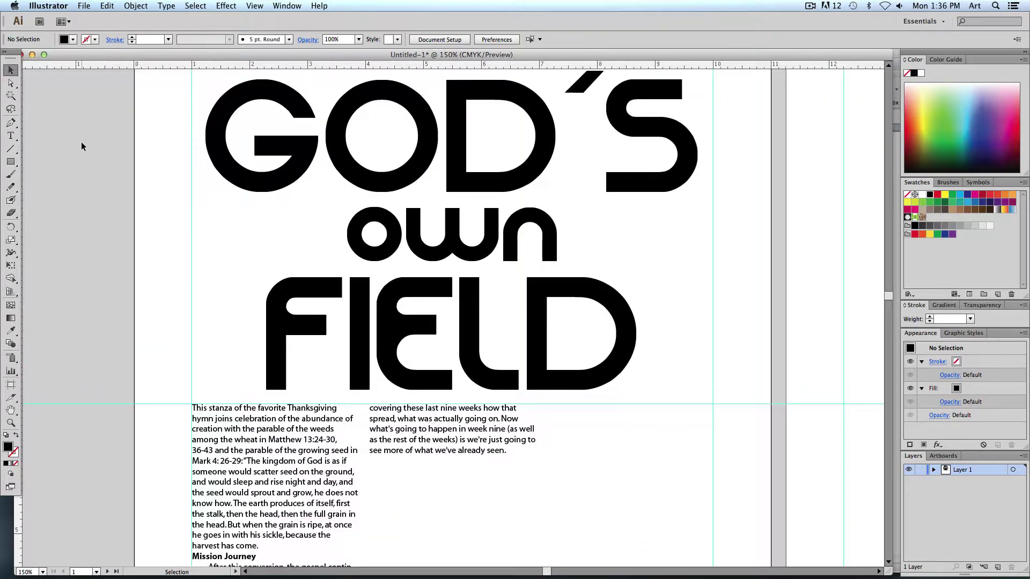
scroll(204, 184, down, 5)
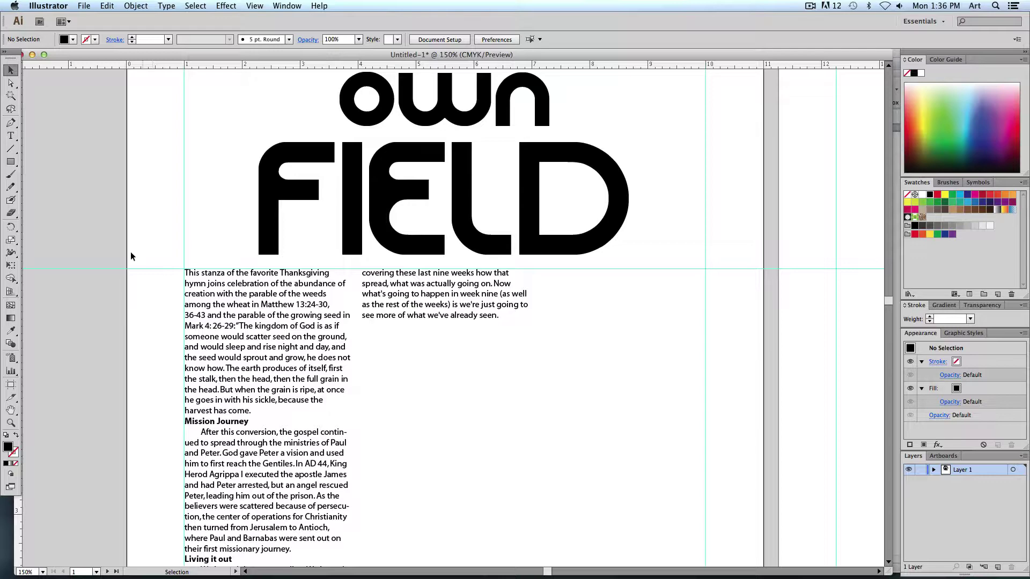
mouse_move(949, 560)
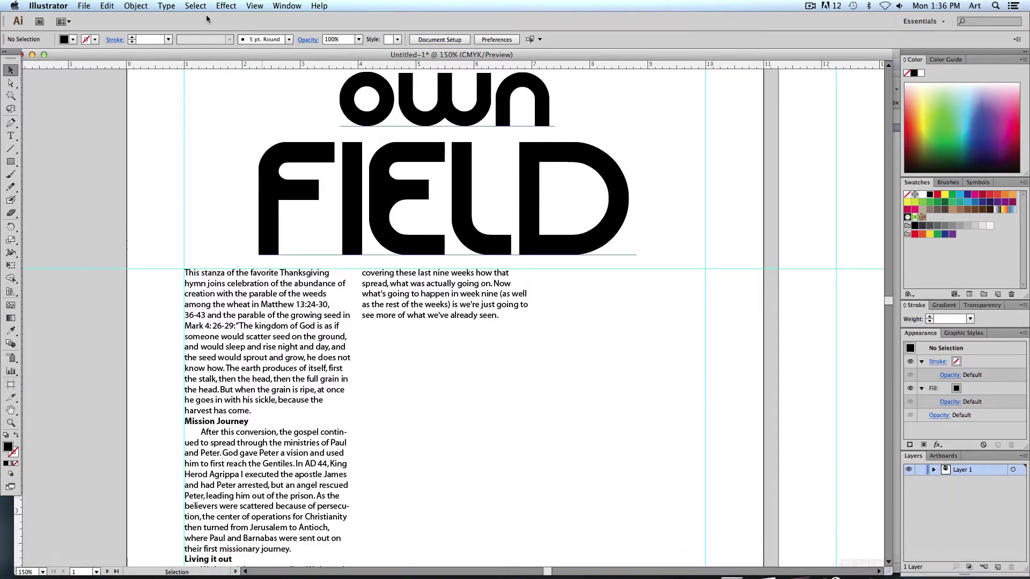
drag(77, 56, 81, 145)
click(84, 6)
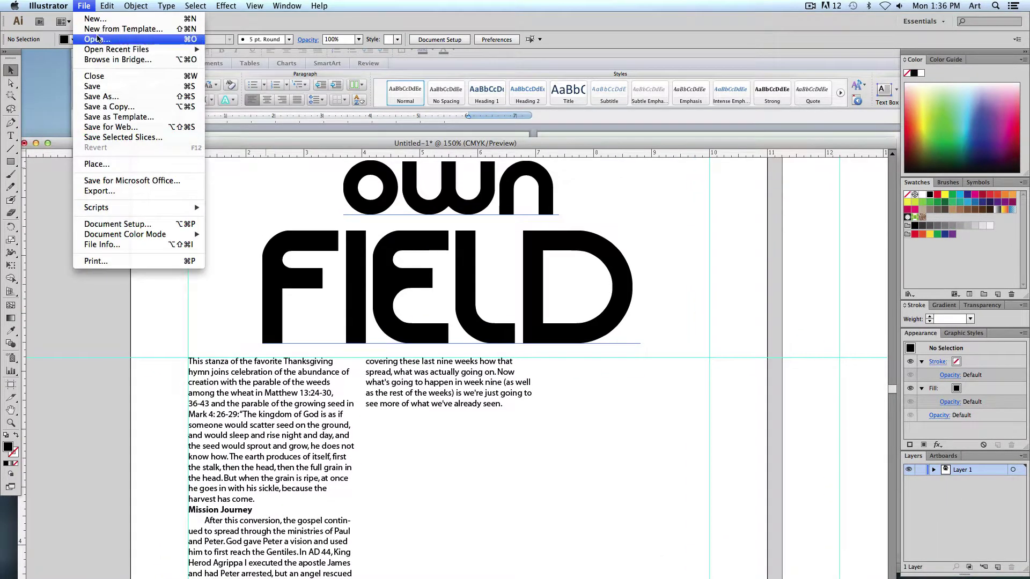
mouse_move(191, 49)
click(237, 51)
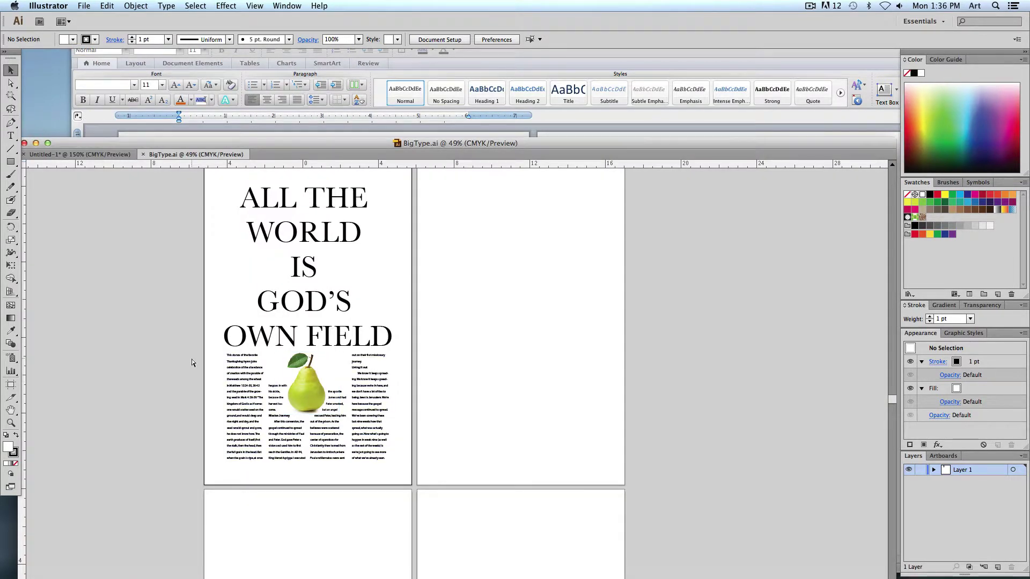
- Examine the pear image in BigType.ai at 150% and the invisible path that wraps the text around it
key(super+equal)
key(super+equal)
key(super+equal)
drag(308, 333, 639, 240)
scroll(536, 295, up, 5)
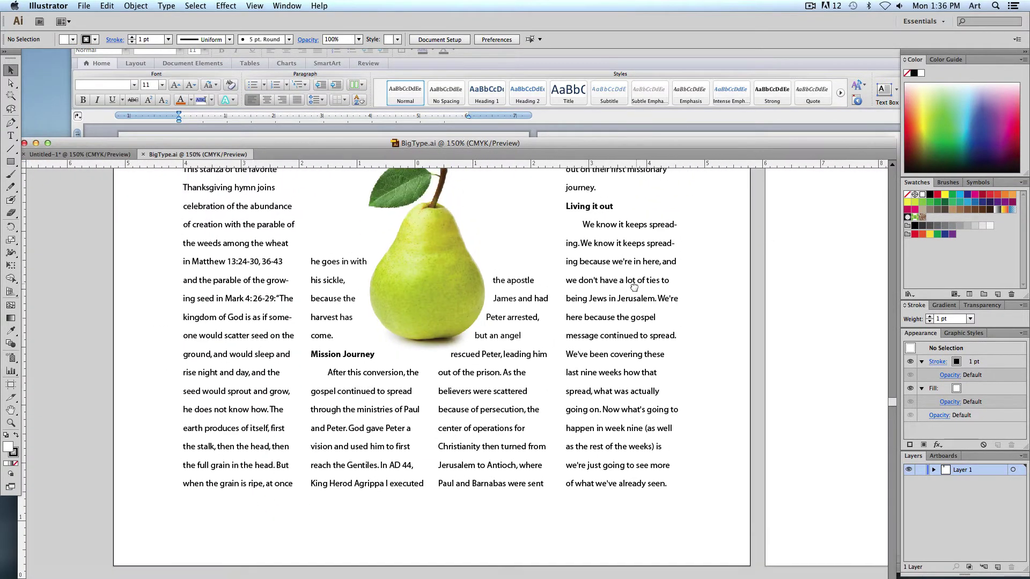
click(421, 355)
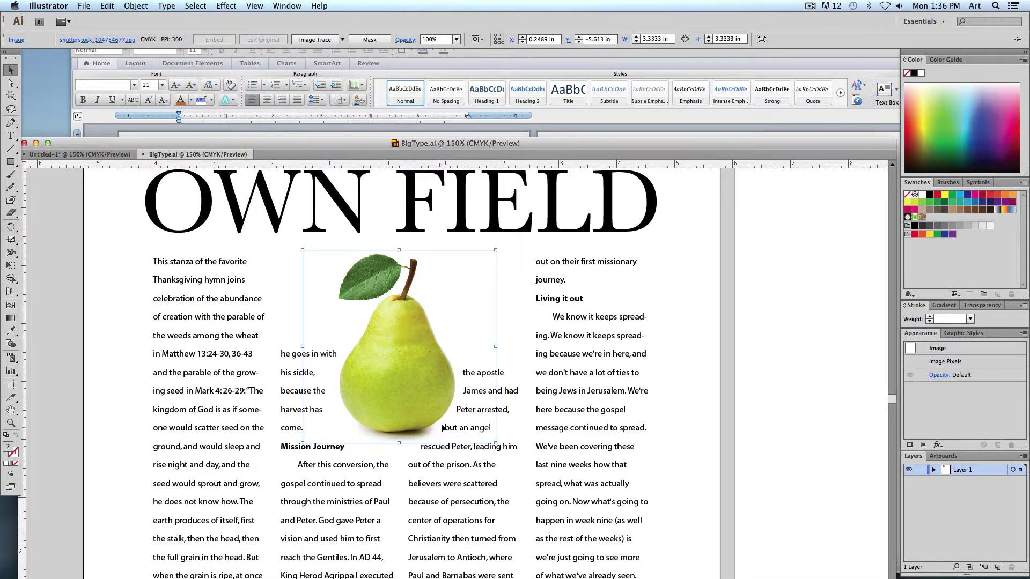
click(449, 359)
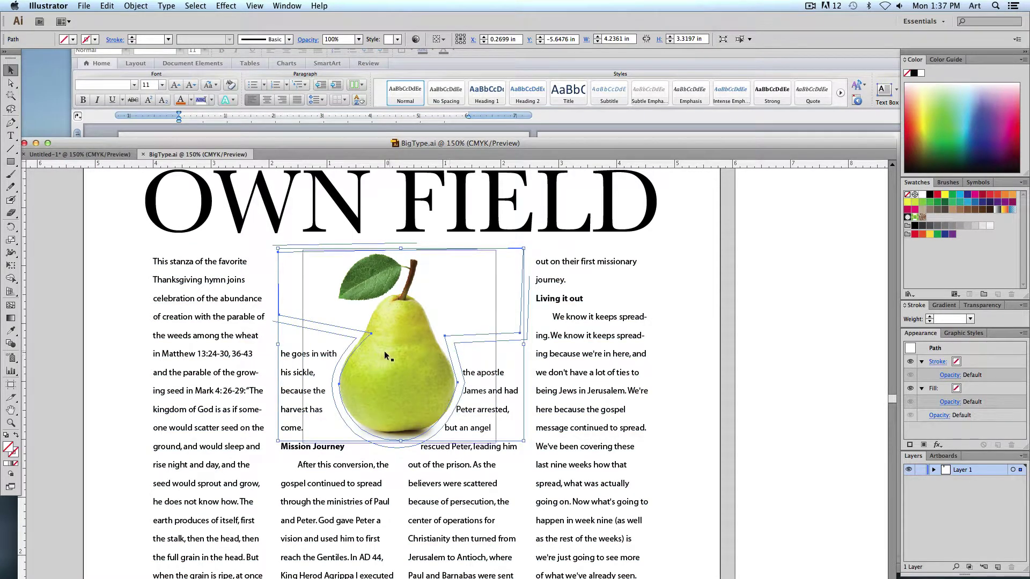
- Drag the pear's text-wrap path off the artboard to test its effect on the columns, and undo the move
drag(449, 358, 59, 348)
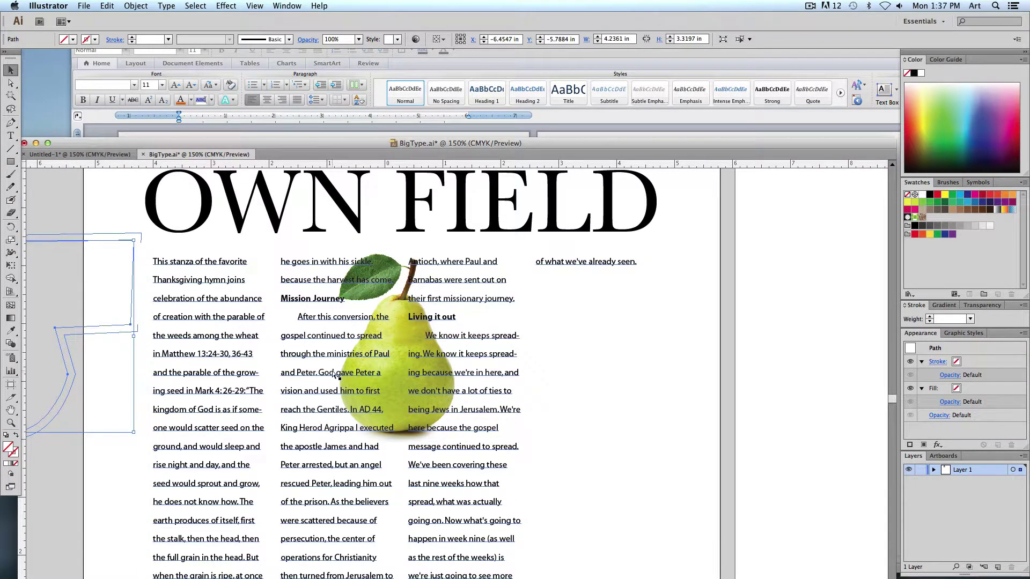
key(ctrl+z)
click(86, 369)
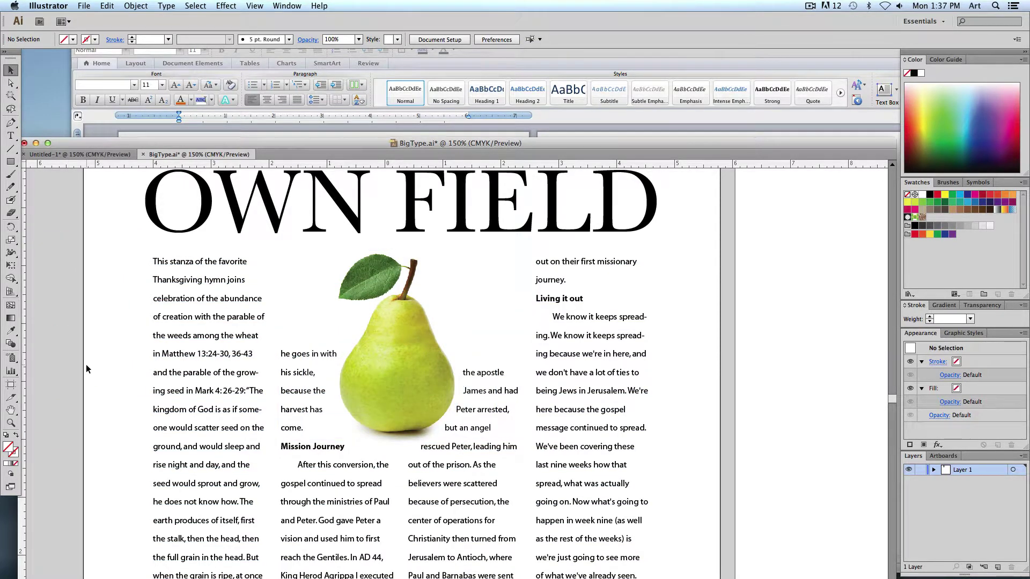
- Fit the BigType.ai artboard in view, switch back to the Untitled-1 document and move its window up
key(ctrl+0)
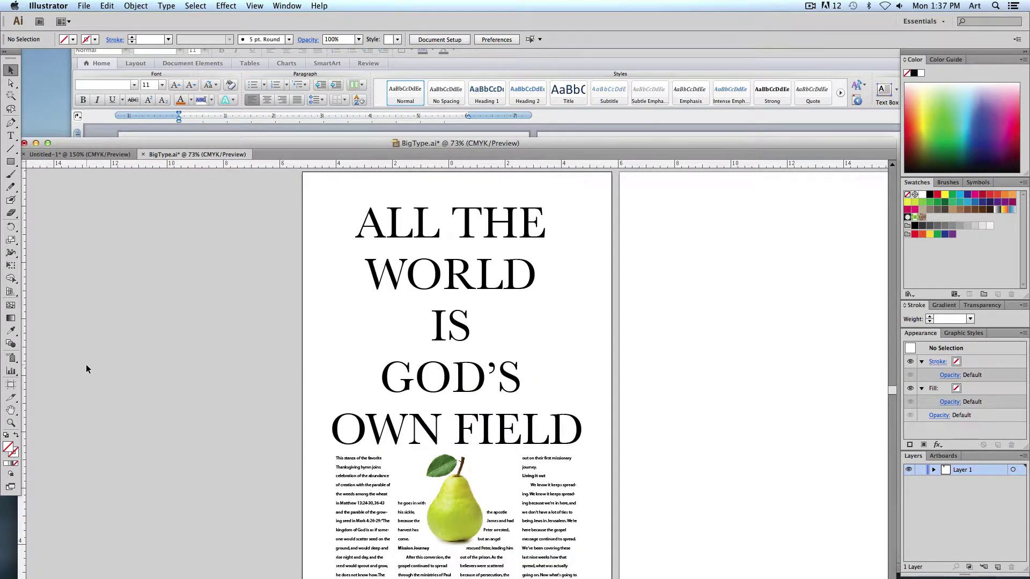
click(108, 154)
drag(114, 144, 115, 61)
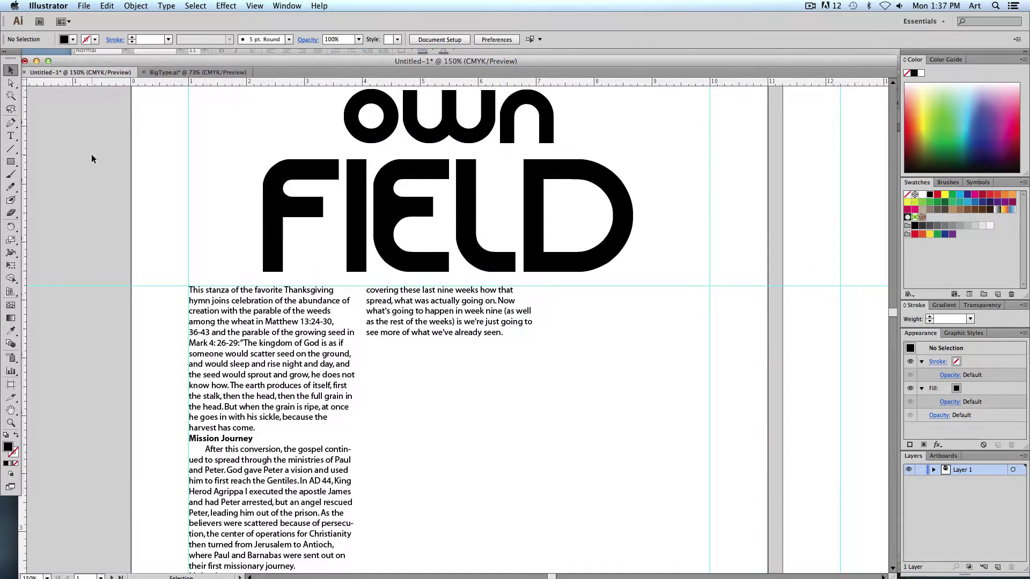
- Place Pear.jpg from the desktop folder Images and Info into the document as a linked image
click(83, 6)
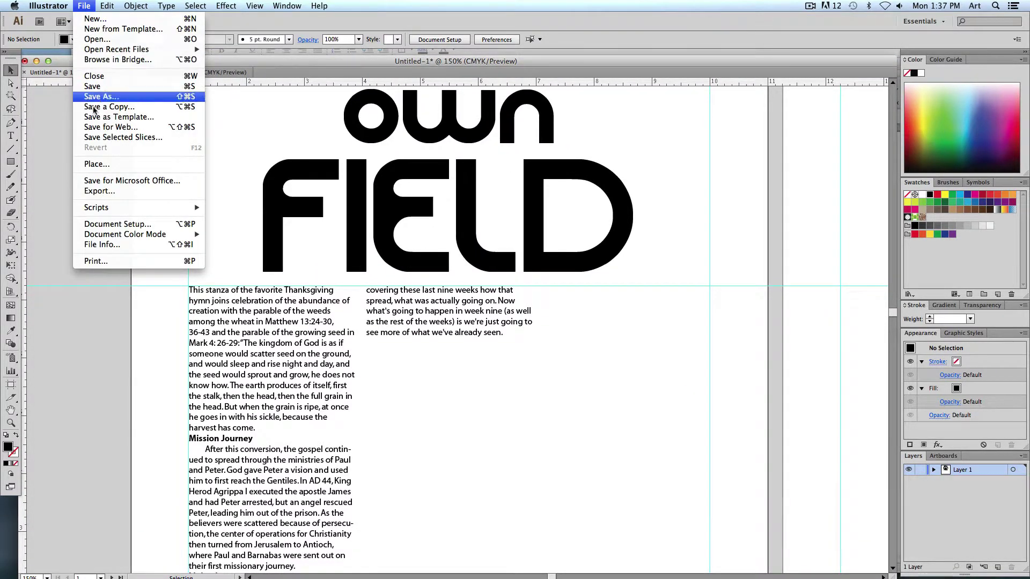
click(103, 165)
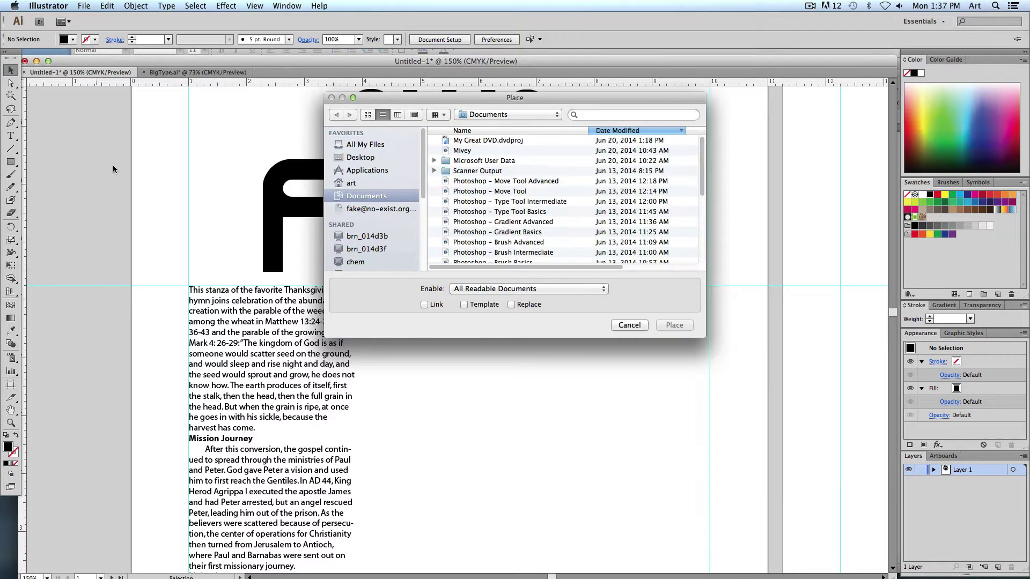
click(358, 146)
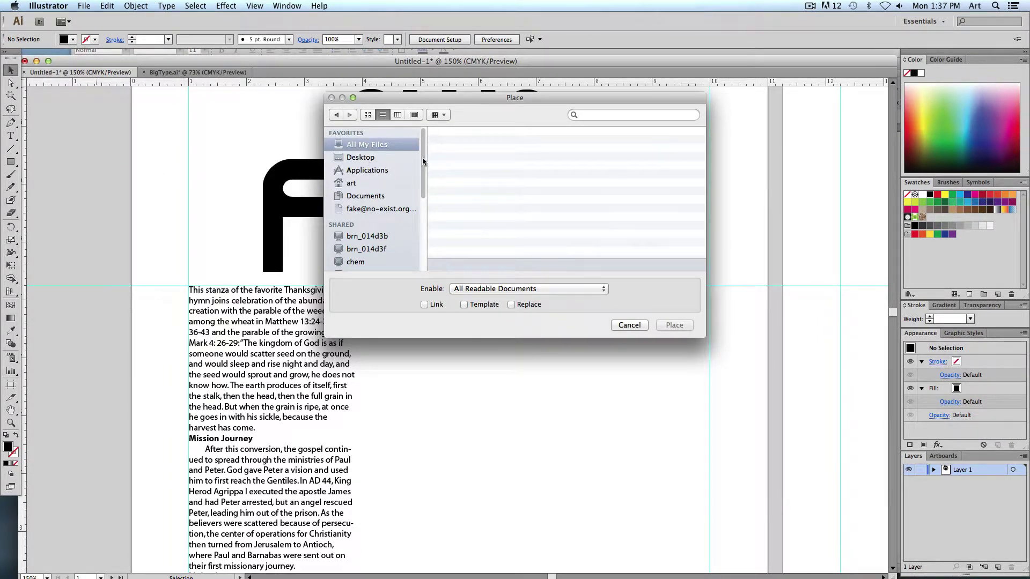
click(376, 157)
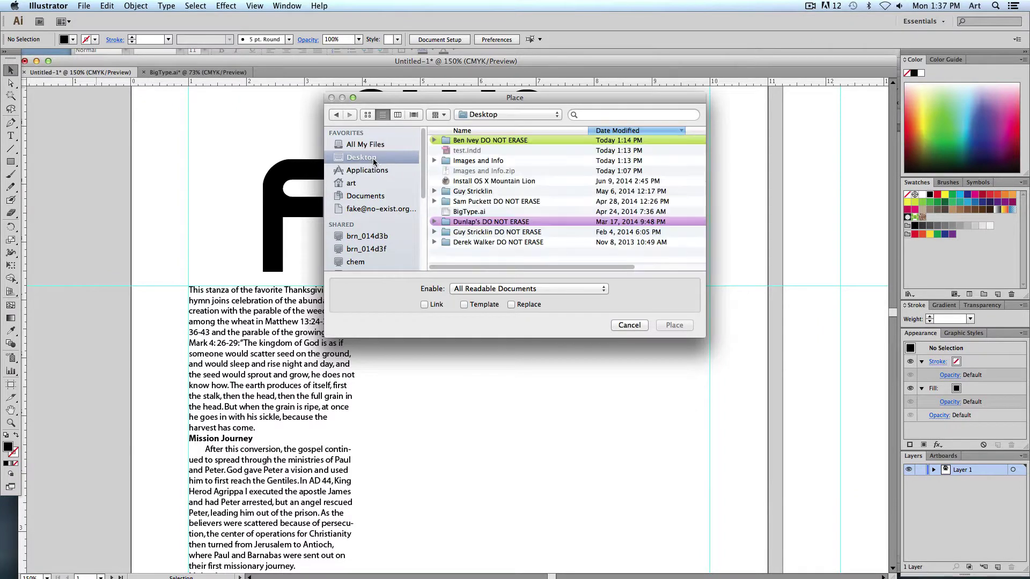
double_click(484, 161)
click(462, 181)
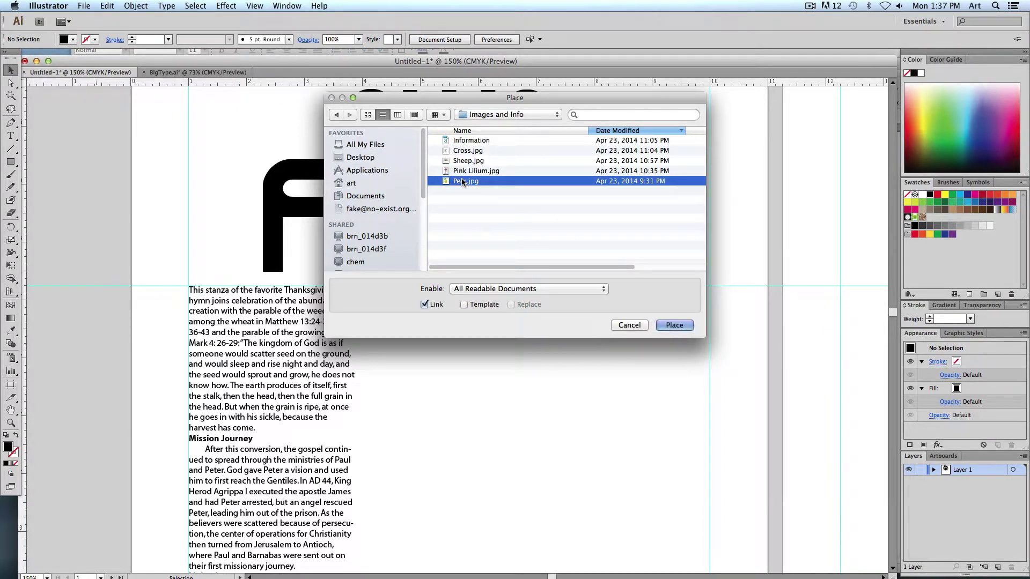
click(674, 325)
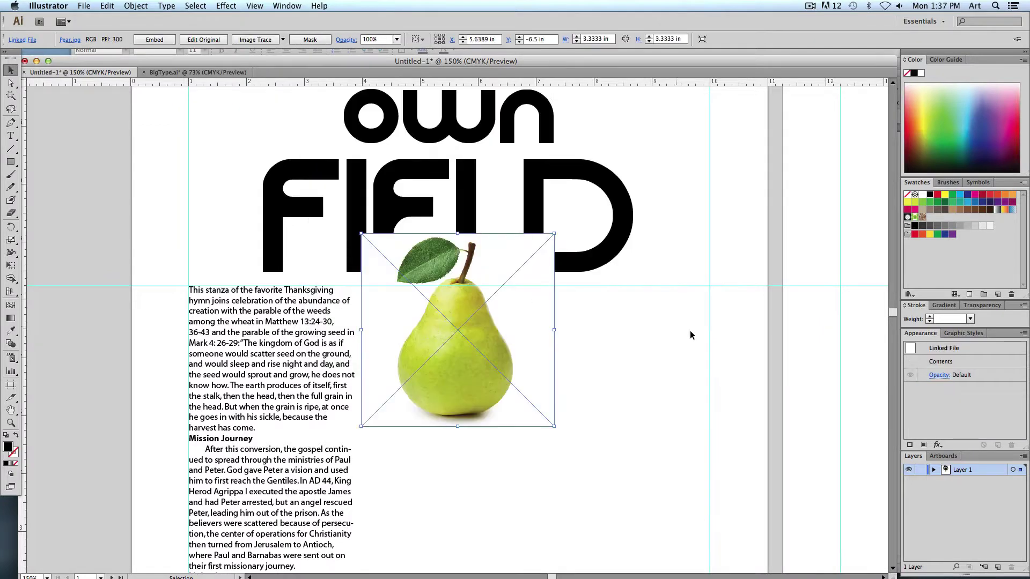
- Position the pear image over the second text column at X 5.5 in, with its upper edge on the horizontal guide below the heading
drag(511, 282, 520, 343)
scroll(524, 322, down, 5)
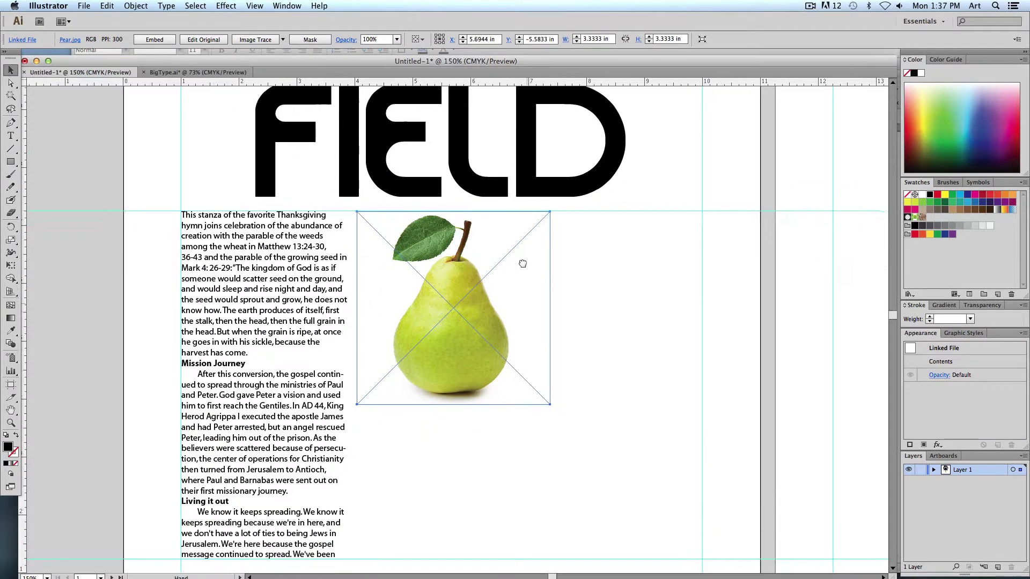
click(124, 218)
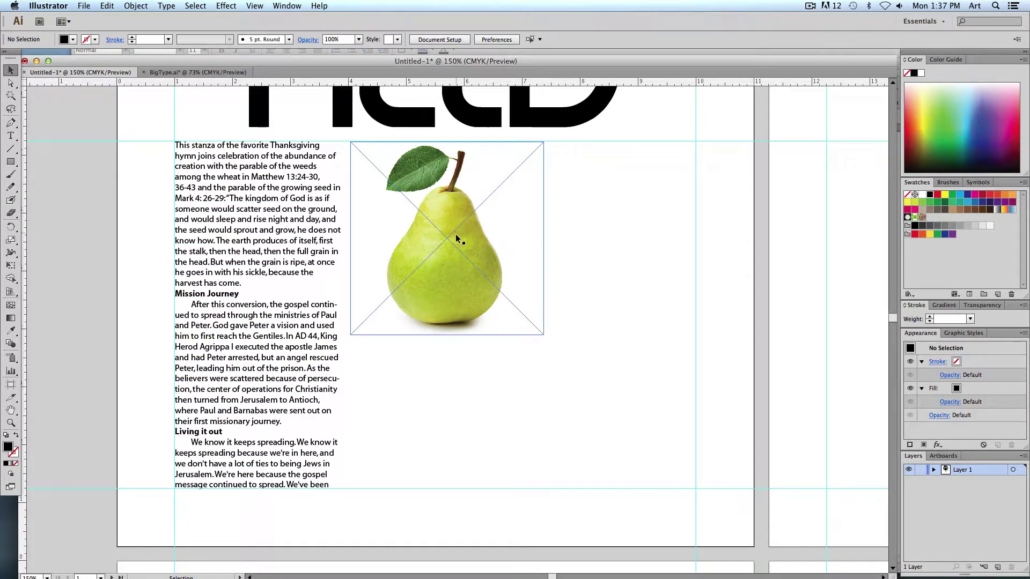
drag(456, 234, 355, 299)
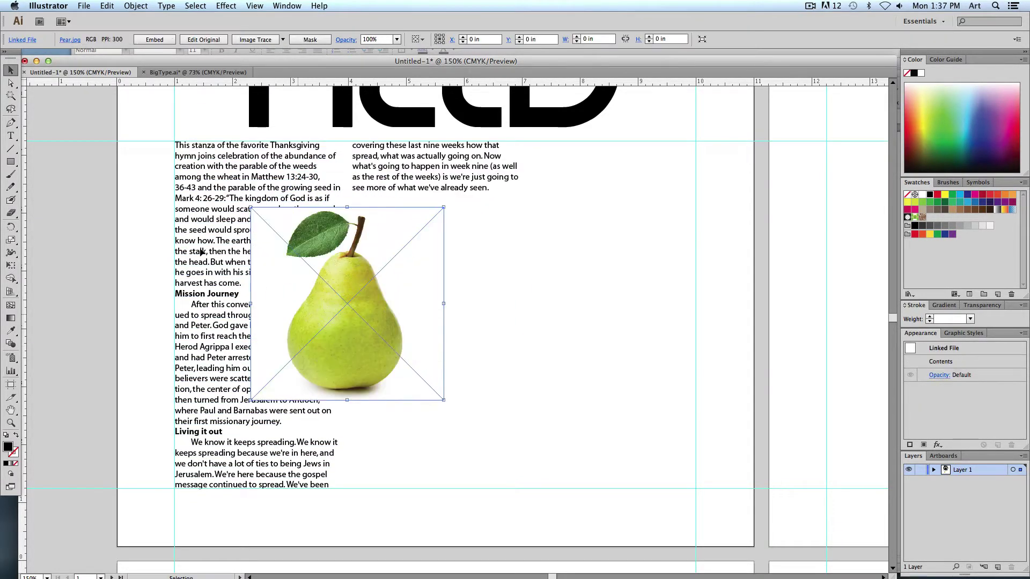
click(136, 220)
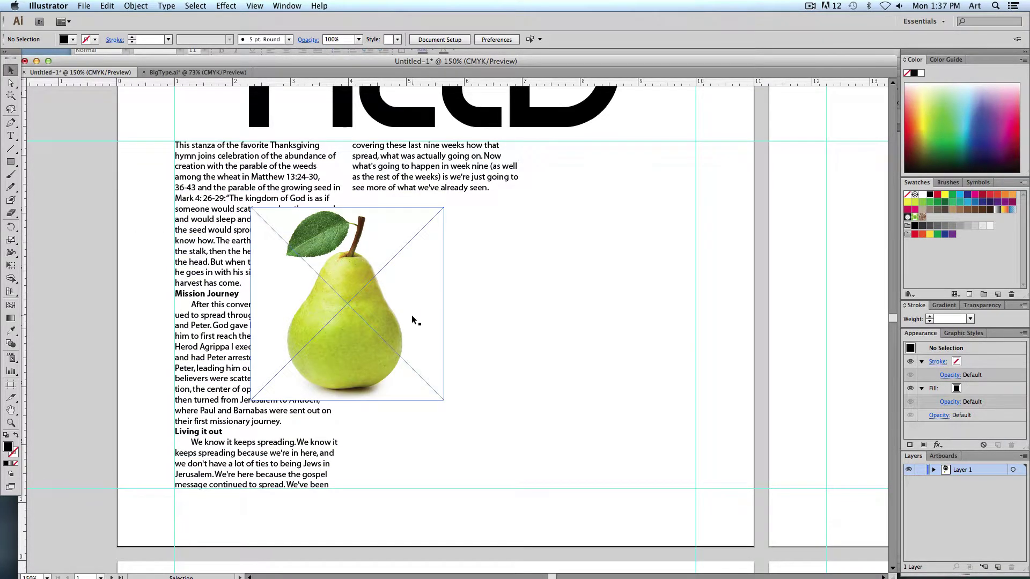
drag(398, 317, 484, 253)
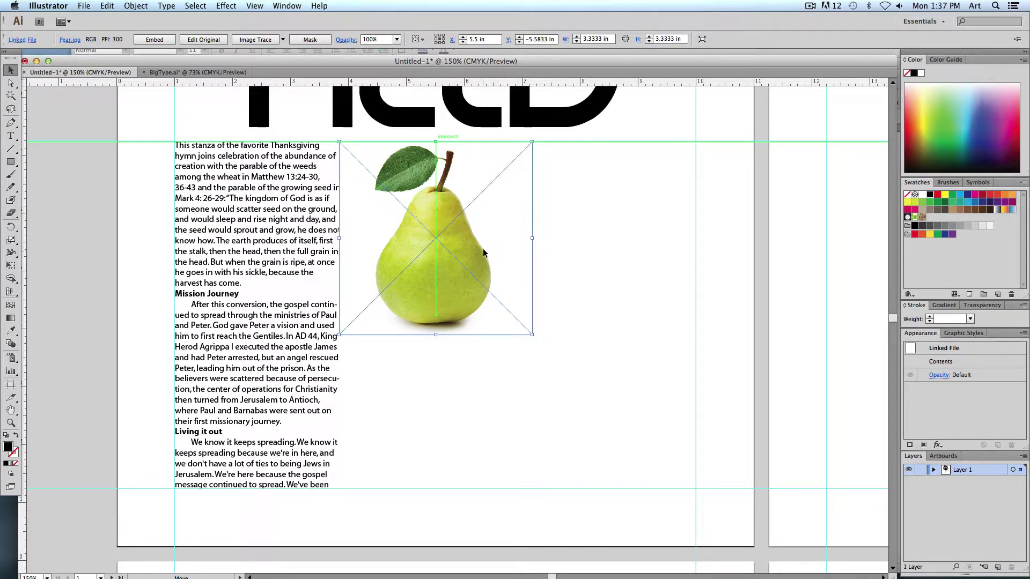
drag(483, 252, 483, 253)
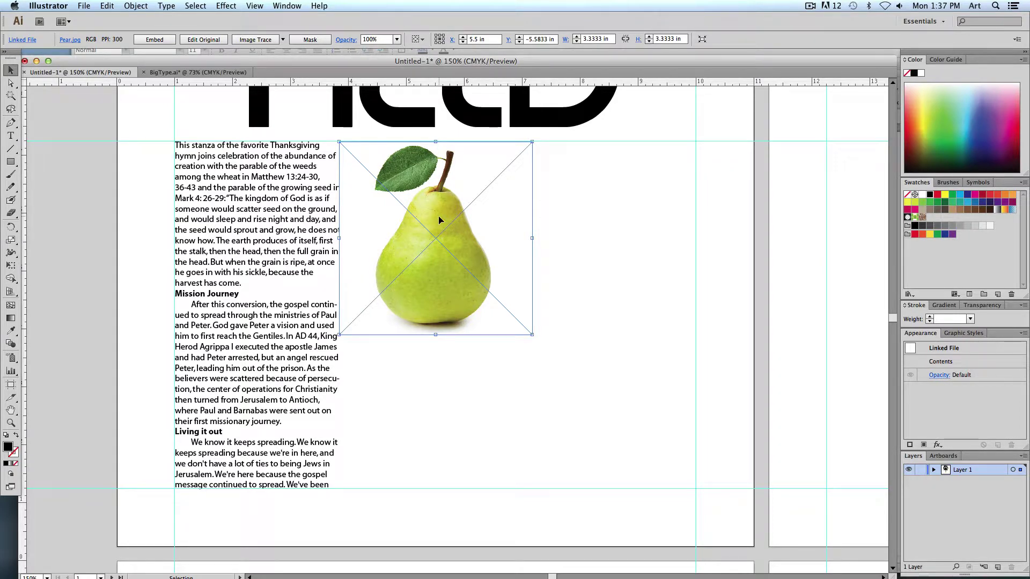
- Send the pear image to the back, behind the body text, and deselect it
click(132, 5)
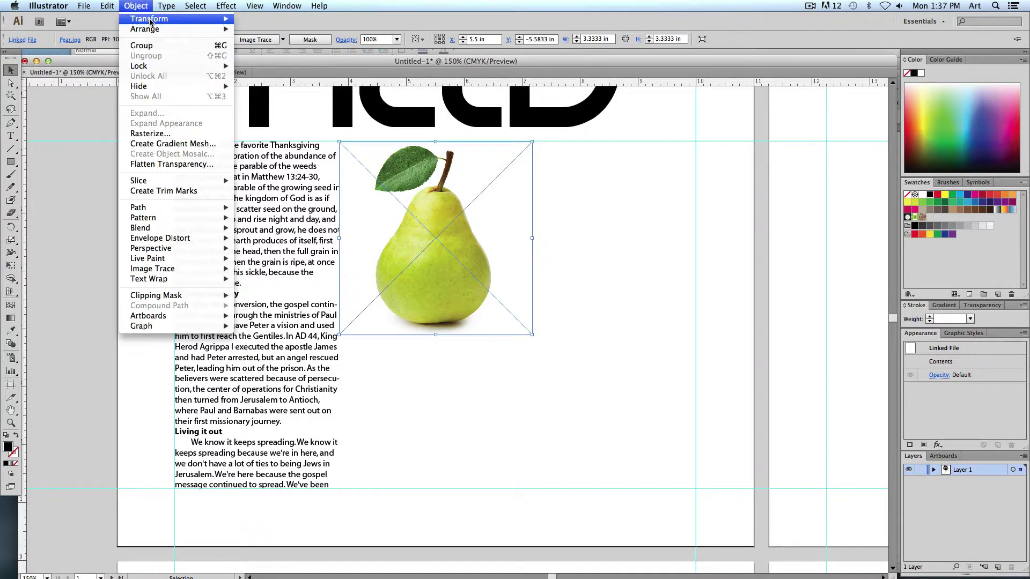
mouse_move(152, 21)
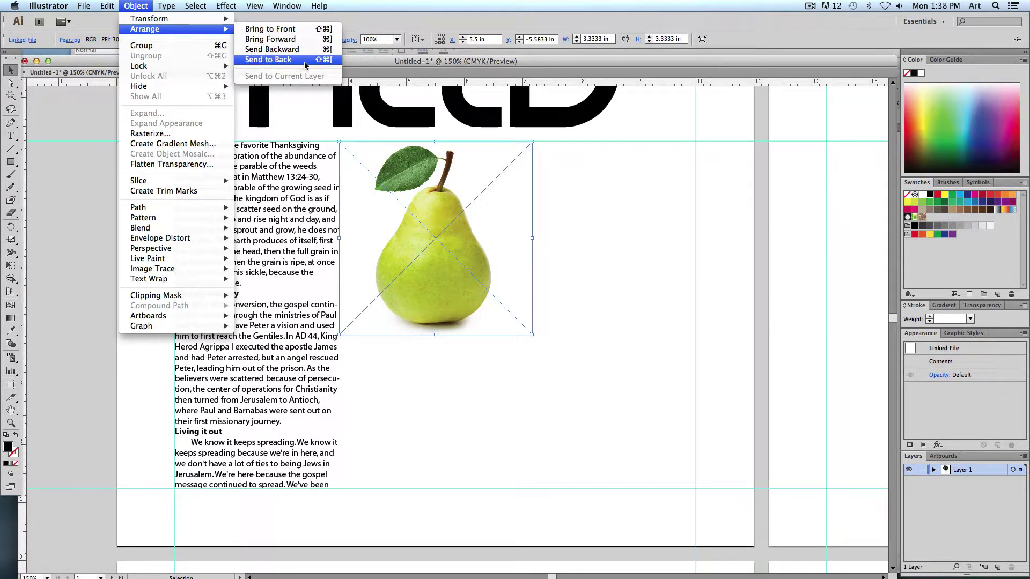
key(shift+super+bracketleft)
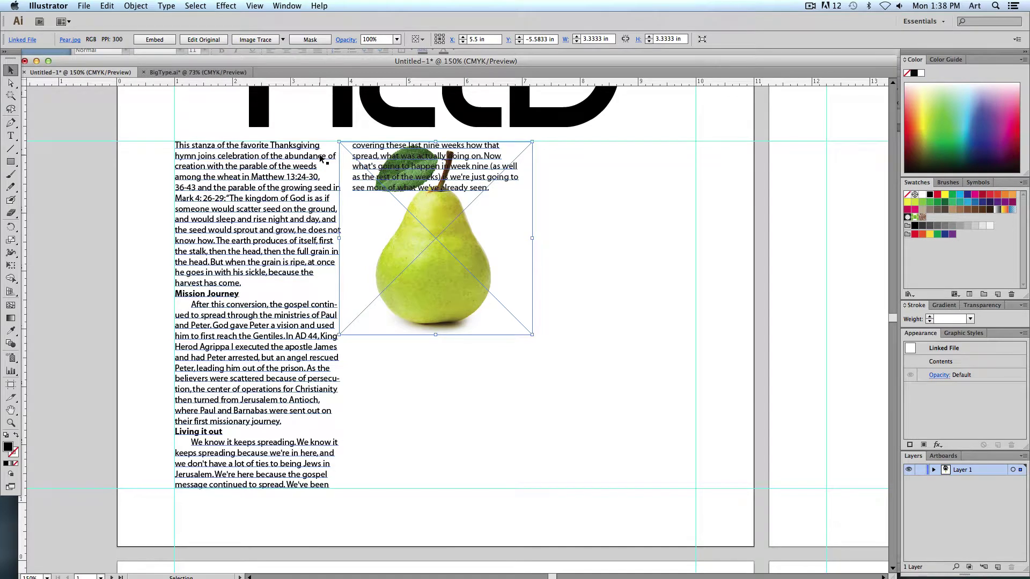
click(133, 186)
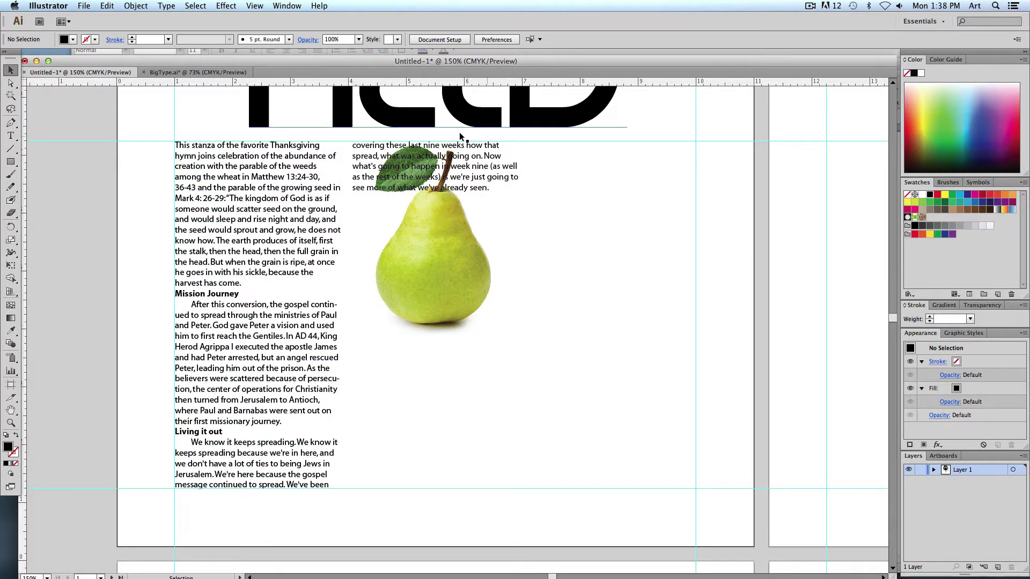
- Draw a closed Pen tool outline slightly outside the pear, its stem and leaf, with no fill and a 1 pt black stroke
click(10, 123)
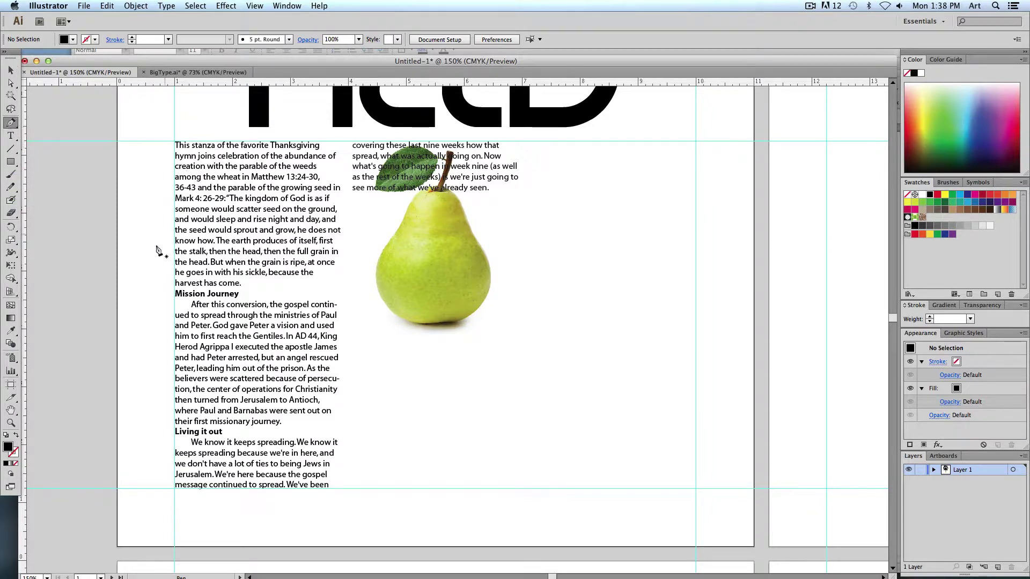
click(16, 435)
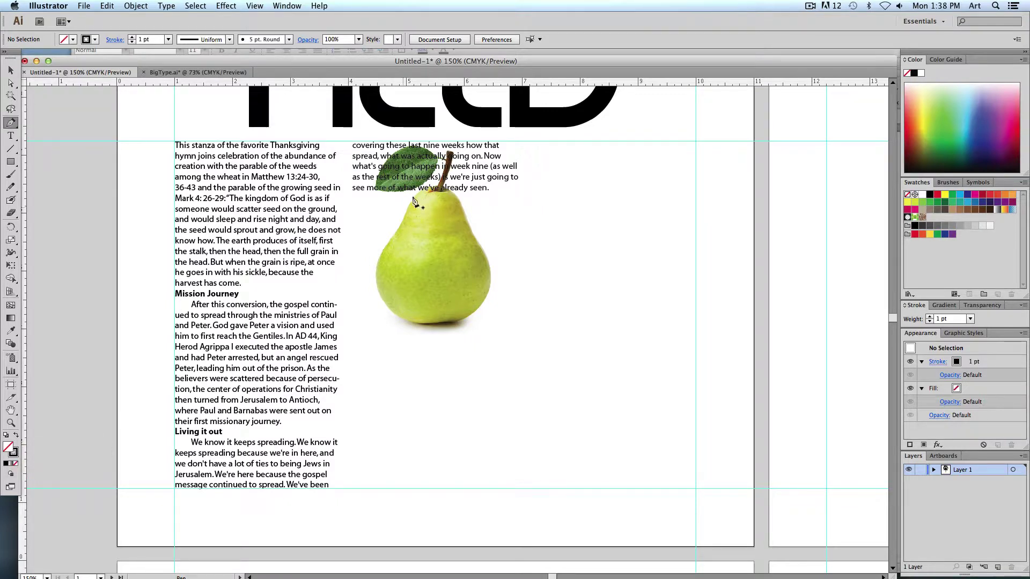
click(395, 141)
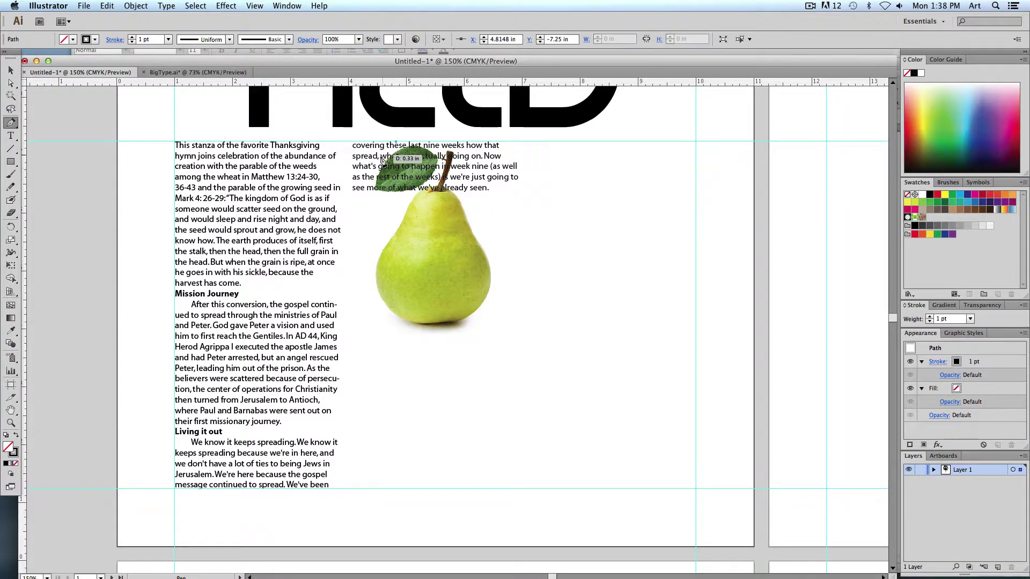
drag(372, 162, 378, 241)
drag(369, 291, 378, 303)
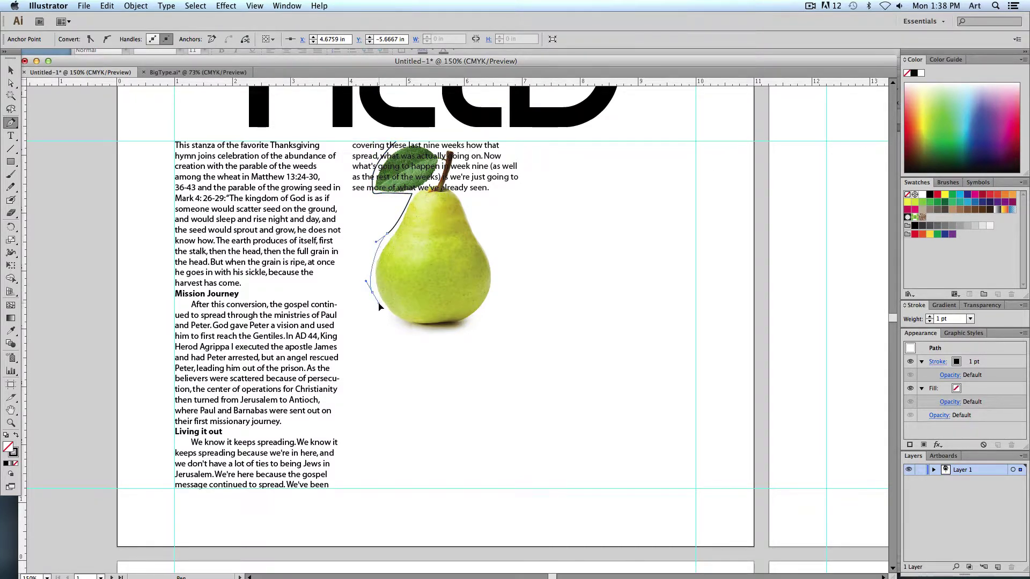
click(429, 334)
drag(441, 336, 466, 334)
drag(495, 289, 497, 269)
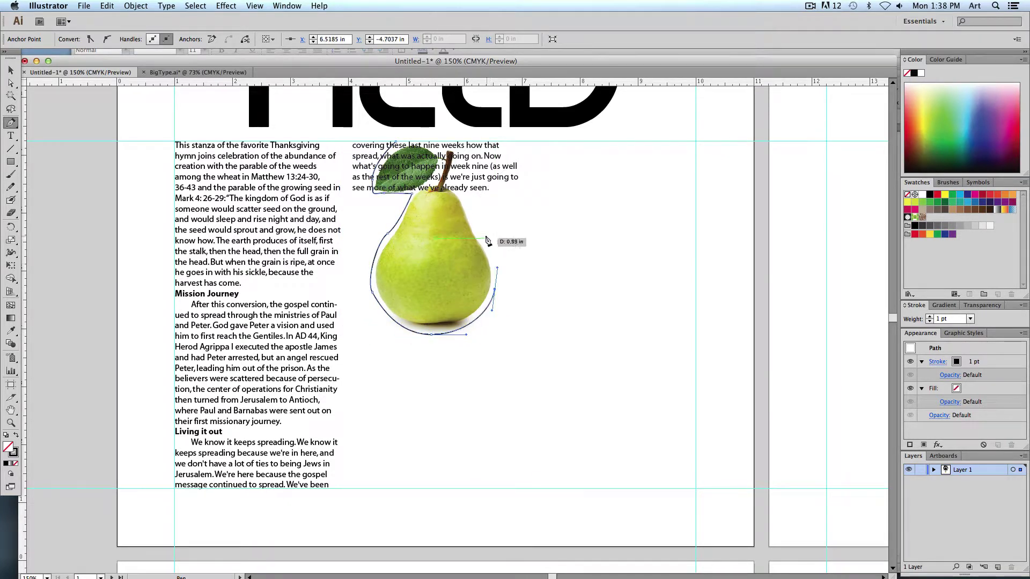
drag(480, 231, 471, 221)
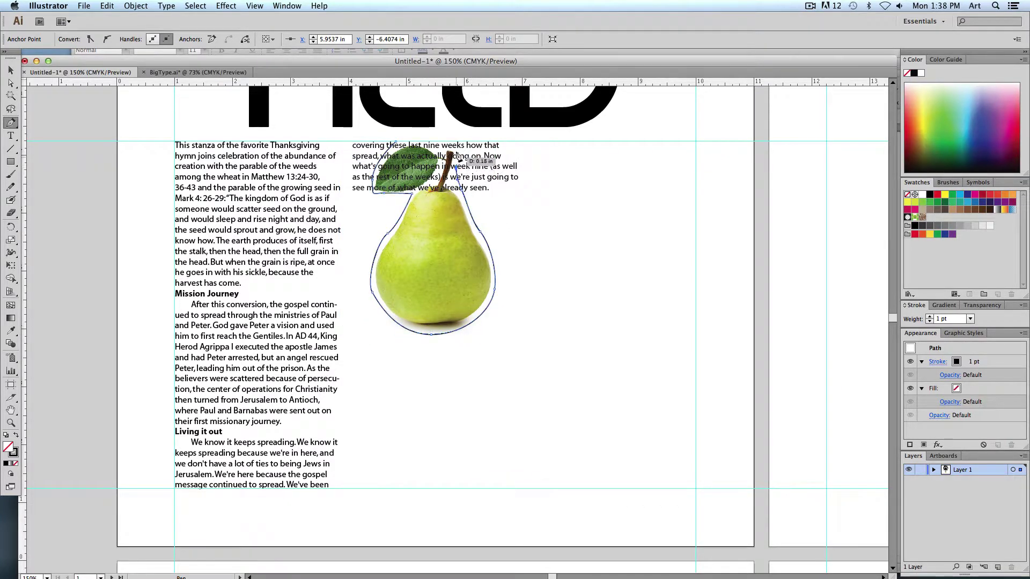
drag(456, 158, 436, 132)
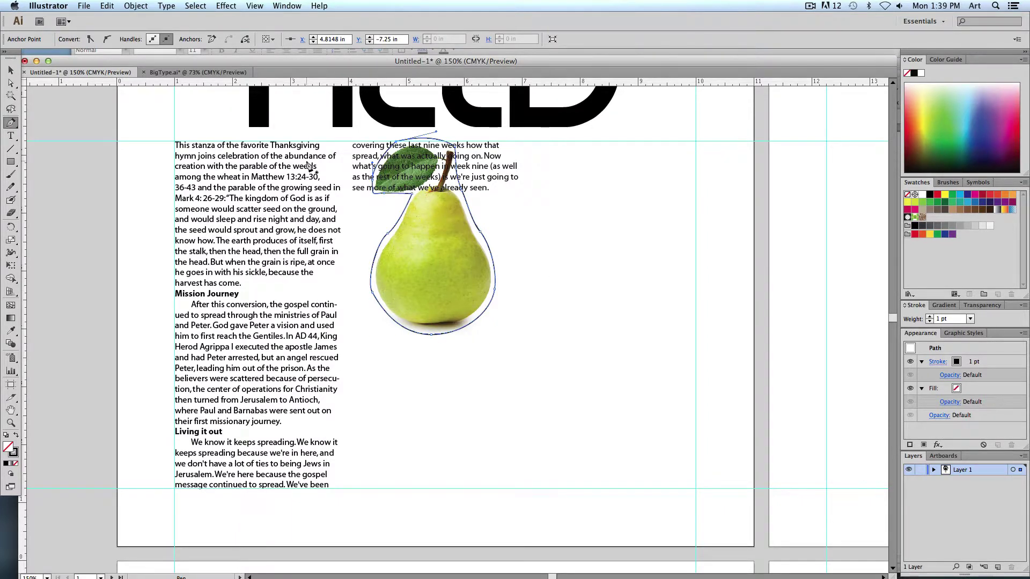
- Make a text wrap from the path around the pear so the second column flows around it
click(11, 71)
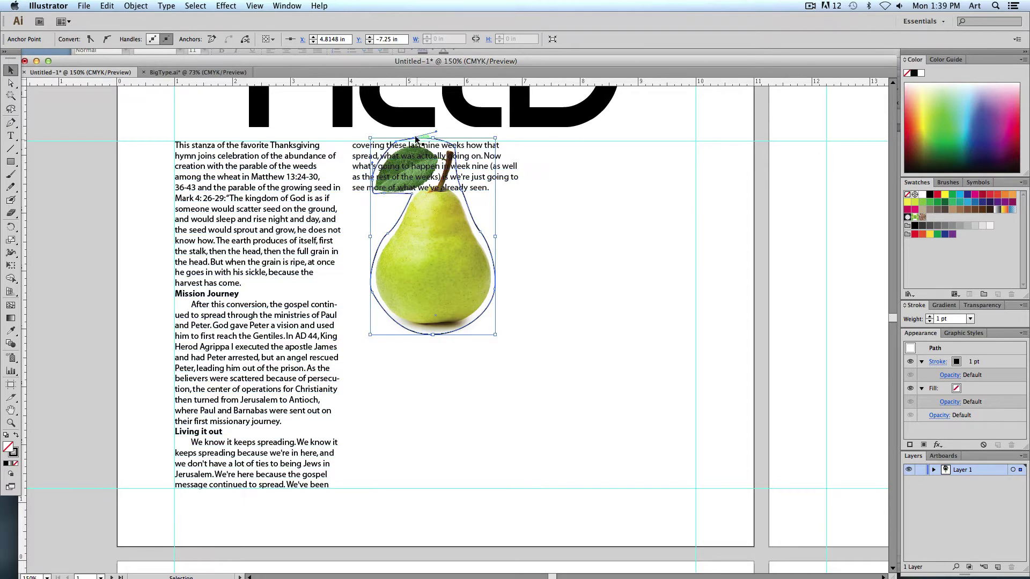
click(135, 6)
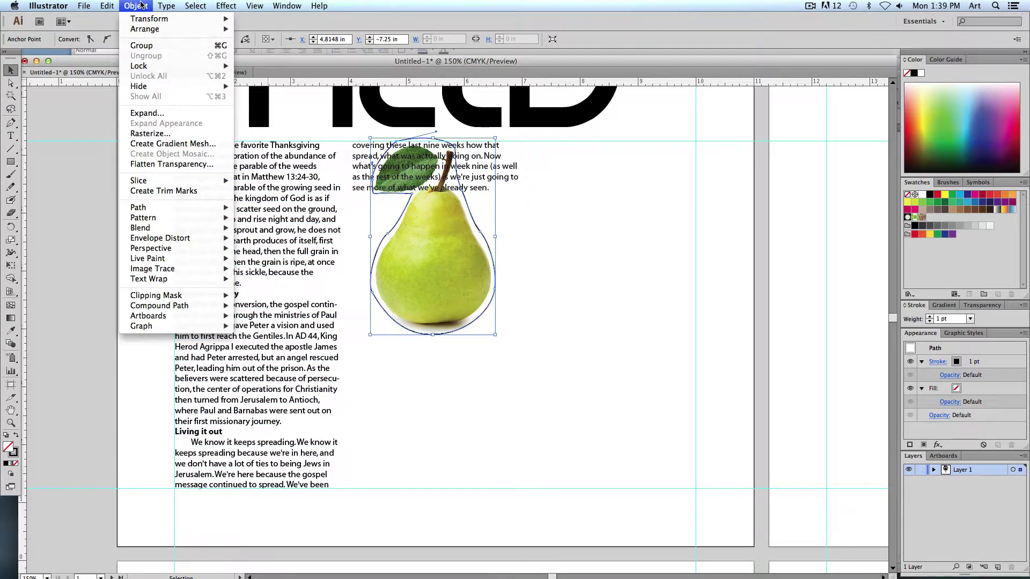
mouse_move(133, 282)
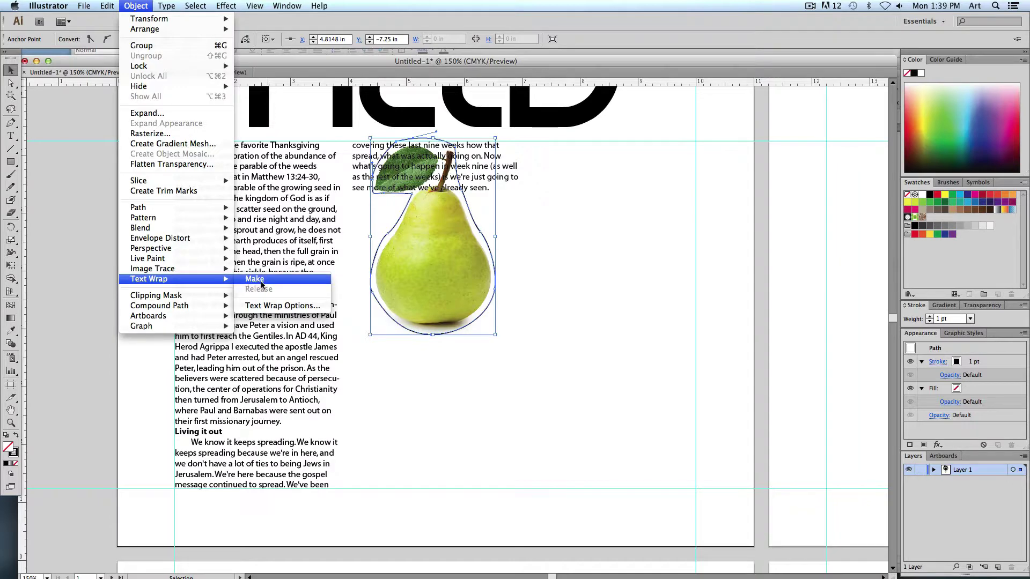
click(256, 279)
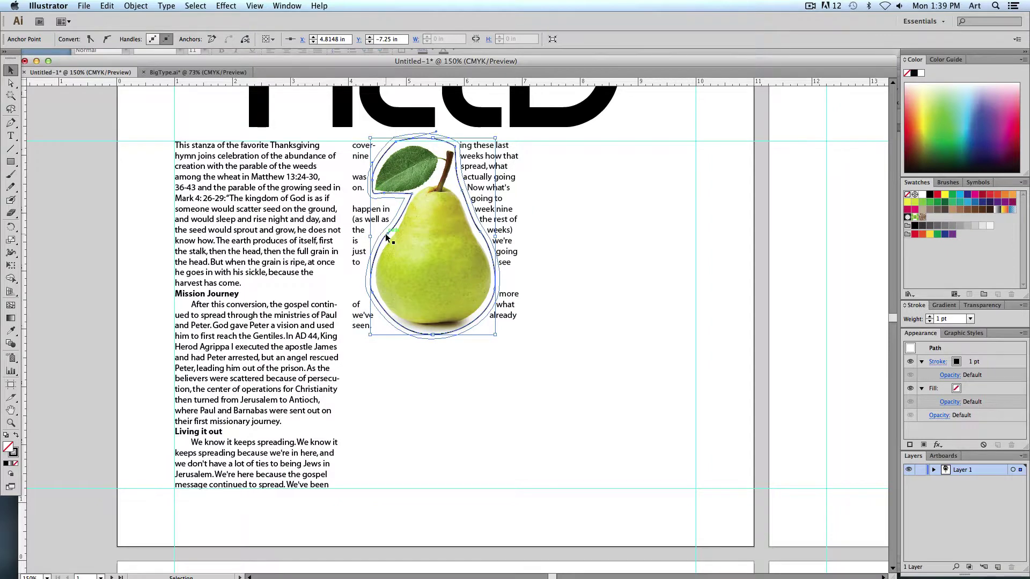
- Open the text wrap options for the pear's outline at 300% zoom, with the dialog clear of the pear and the preview enabled
key(super+equal)
key(super+equal)
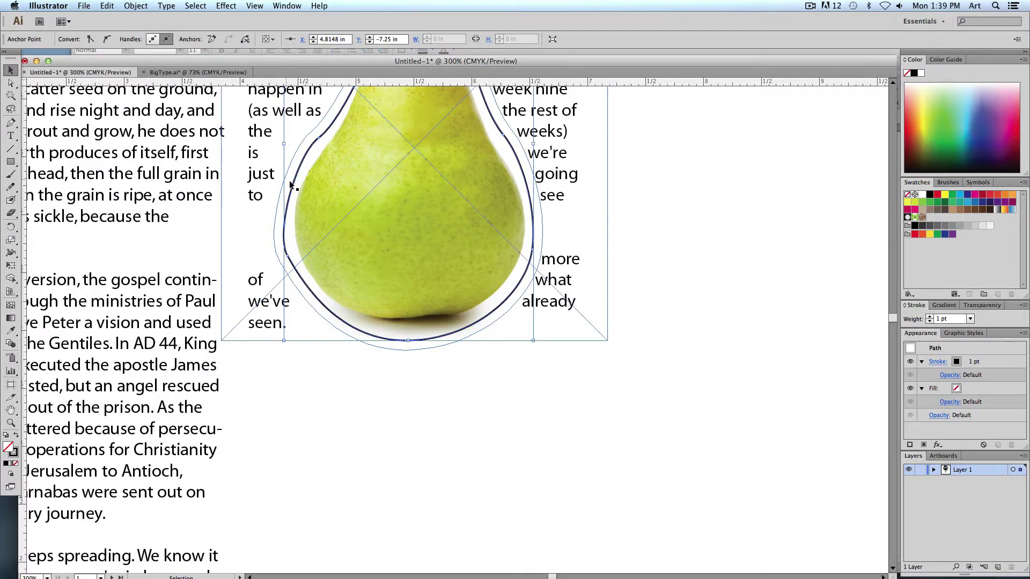
drag(292, 182, 340, 321)
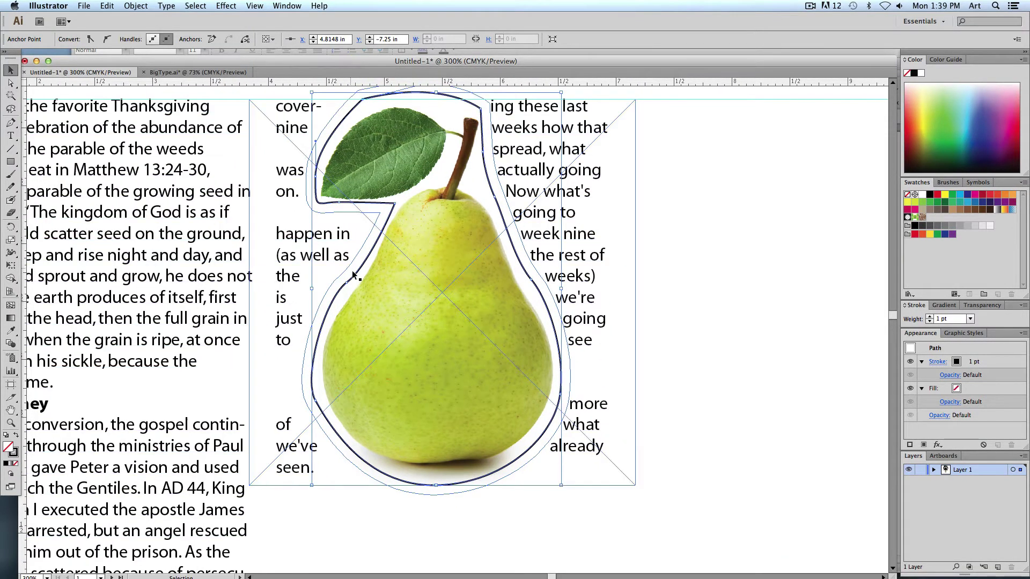
click(144, 6)
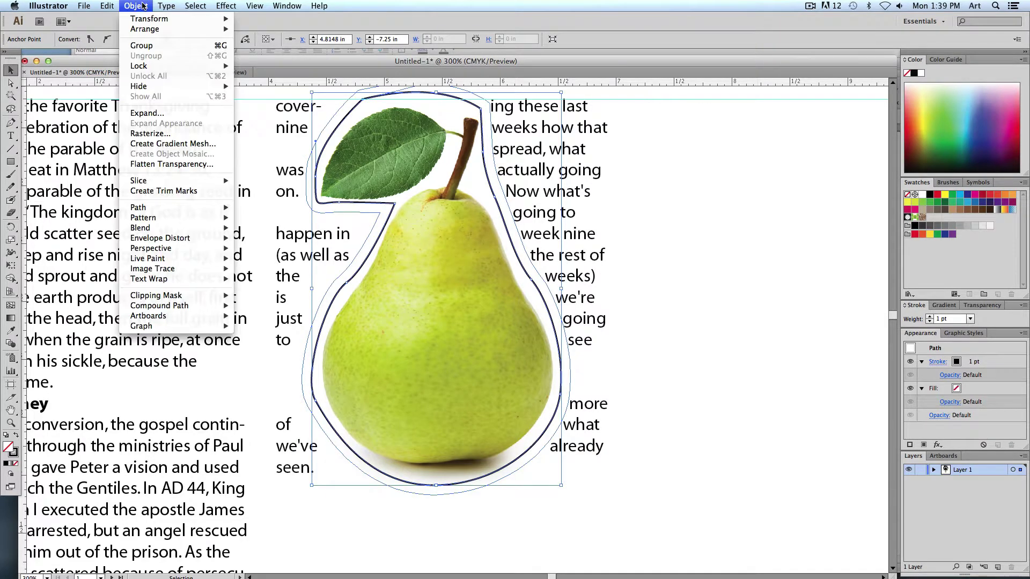
mouse_move(164, 280)
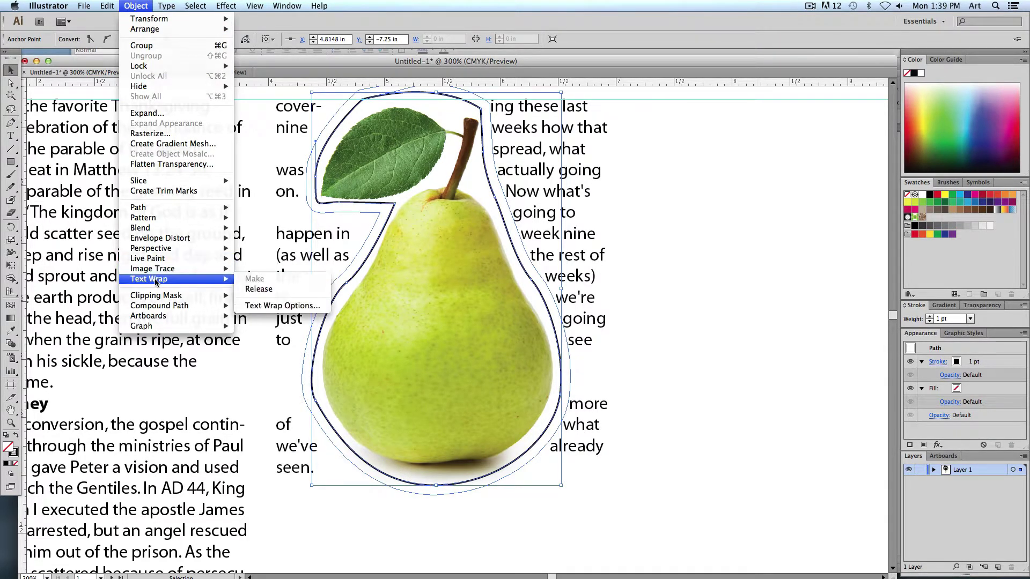
click(271, 306)
drag(514, 242, 780, 135)
click(677, 217)
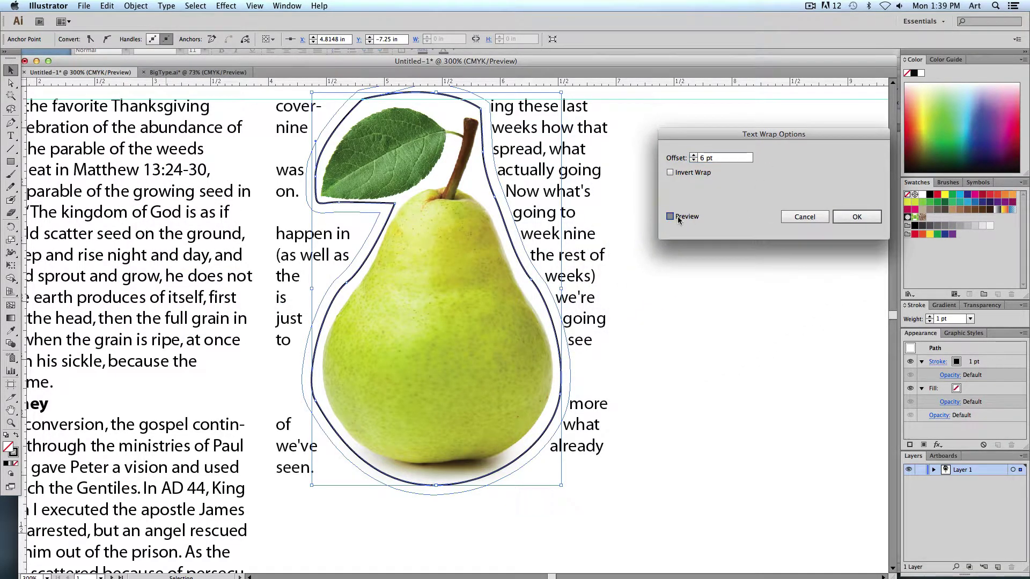
- Set the text wrap offset around the pear's outline to 13 pt, apply it and deselect the outline
double_click(719, 157)
text(8)
key(Tab)
key(Up)
key(Up)
key(Up)
key(Up)
key(Up)
key(Up)
key(Up)
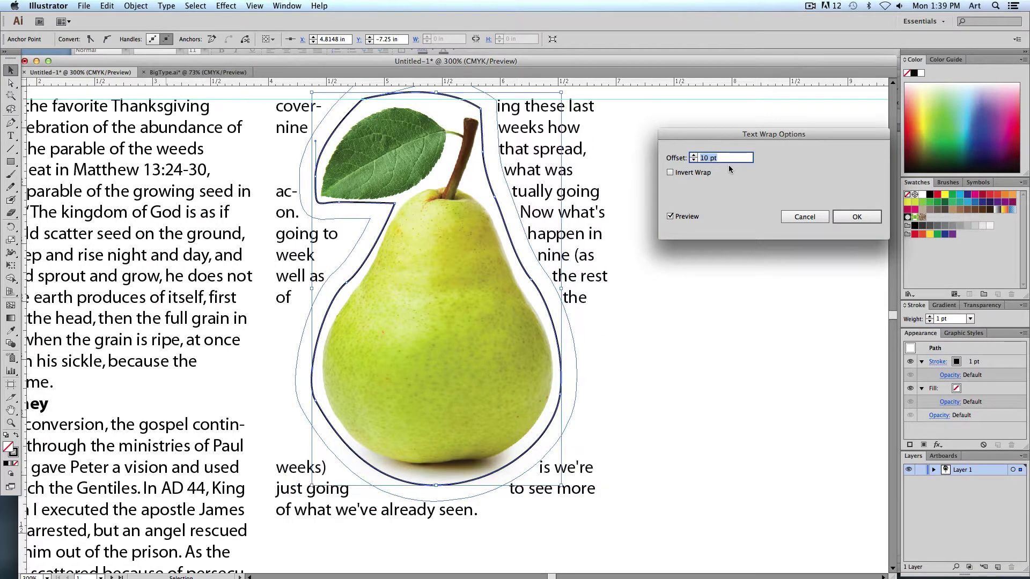
key(Up)
key(Up)
key(Up)
key(Up)
key(Up)
key(Up)
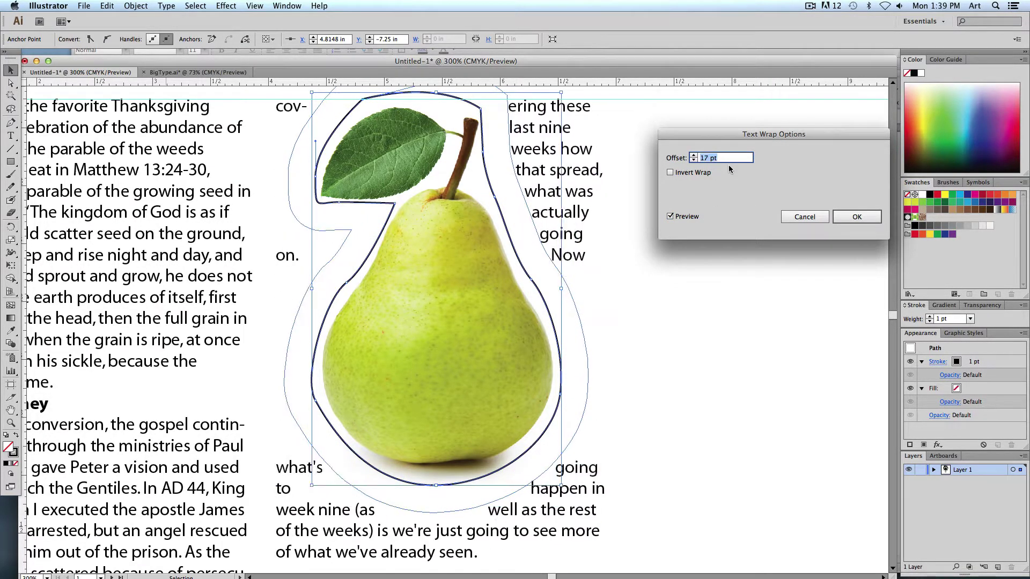
key(Down)
key(Down)
key(Down)
key(Down)
key(Down)
key(Down)
key(Down)
key(Down)
key(Down)
key(Down)
key(Down)
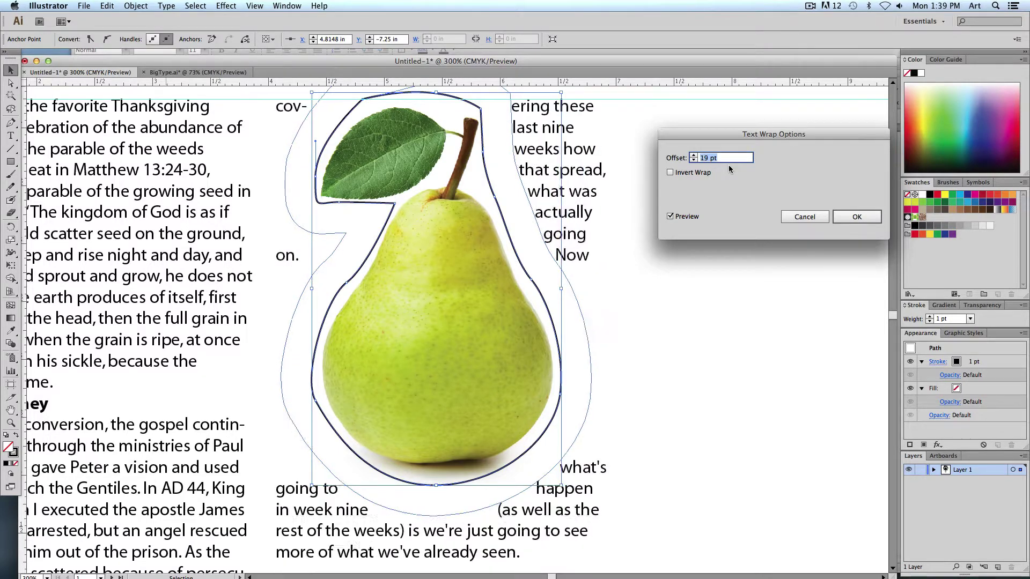
key(Up)
key(Up)
key(Up)
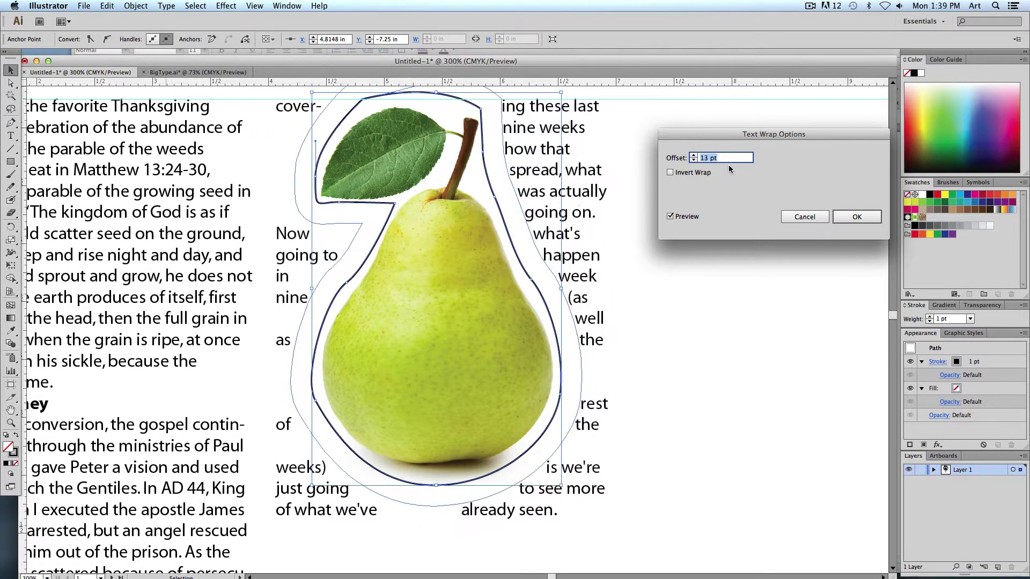
click(856, 217)
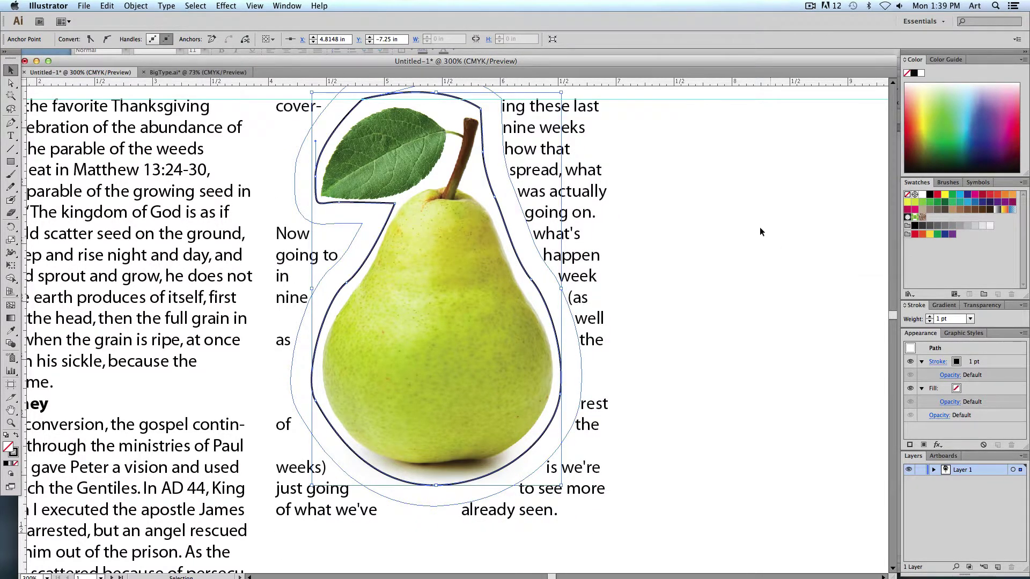
click(751, 215)
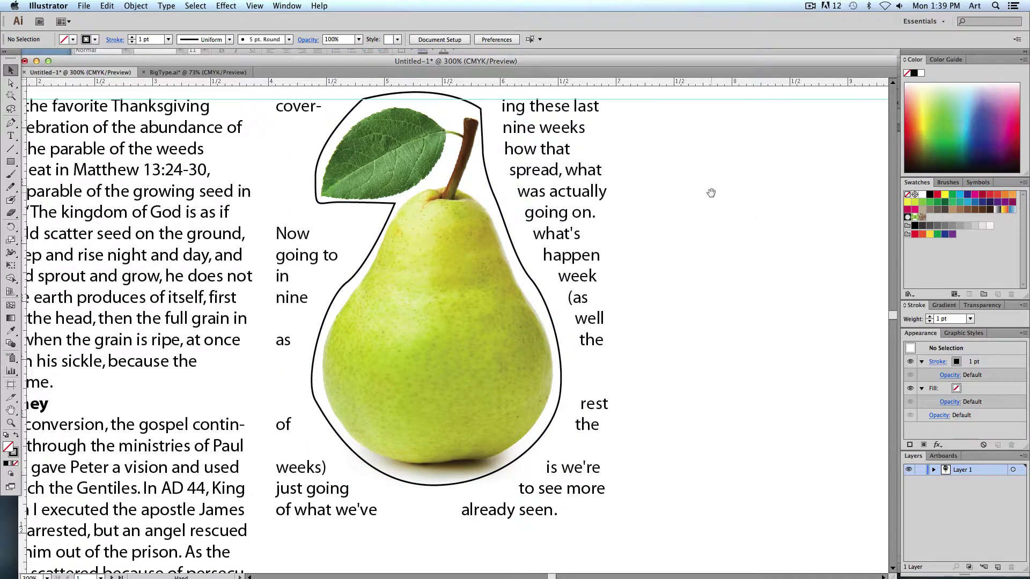
- Examine the pear's text wrap on the full artboard and with the body text at 150% zoom
scroll(712, 193, up, 2)
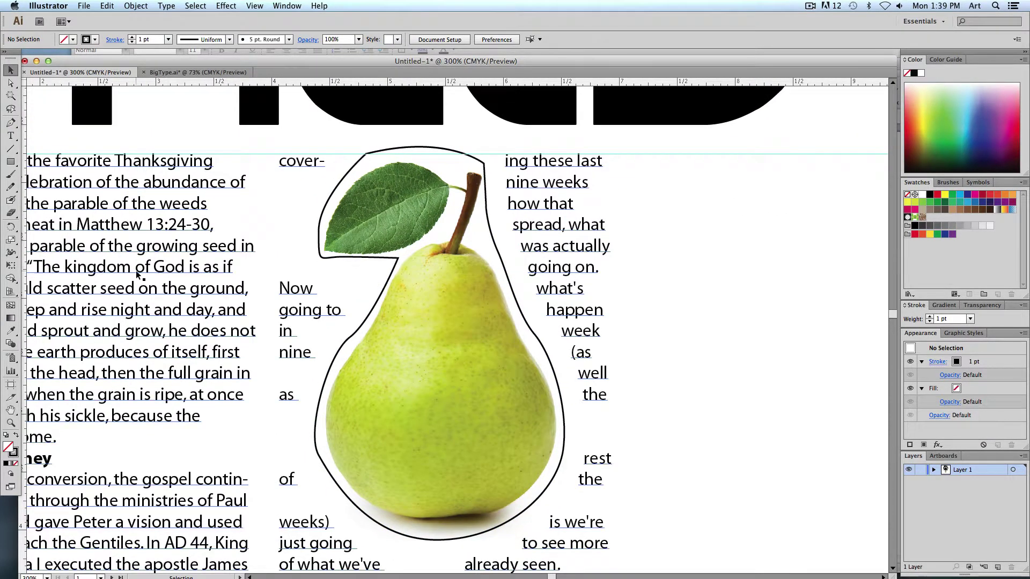
scroll(140, 276, left, 5)
key(super+0)
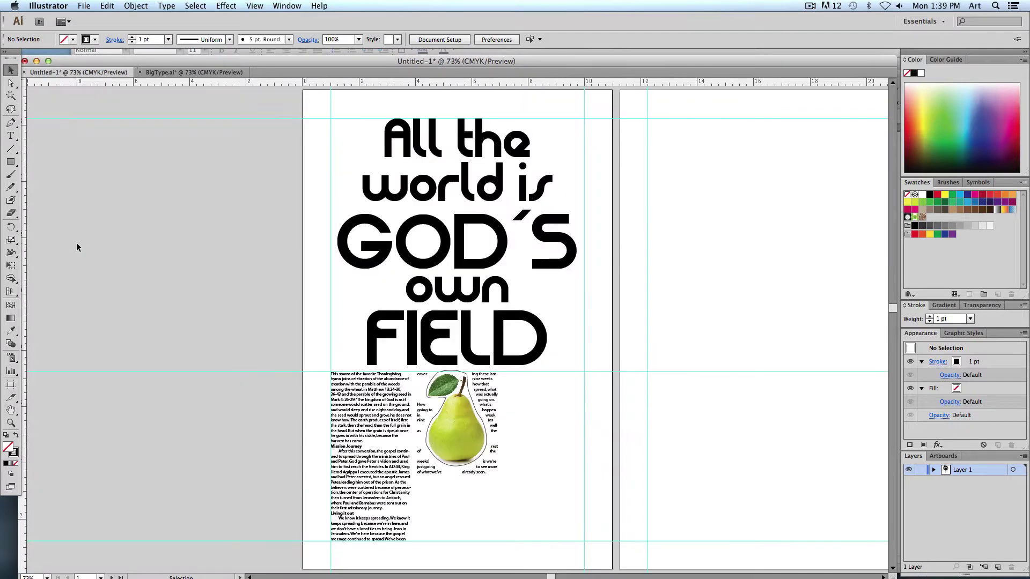
scroll(531, 467, down, 3)
scroll(532, 467, right, 2)
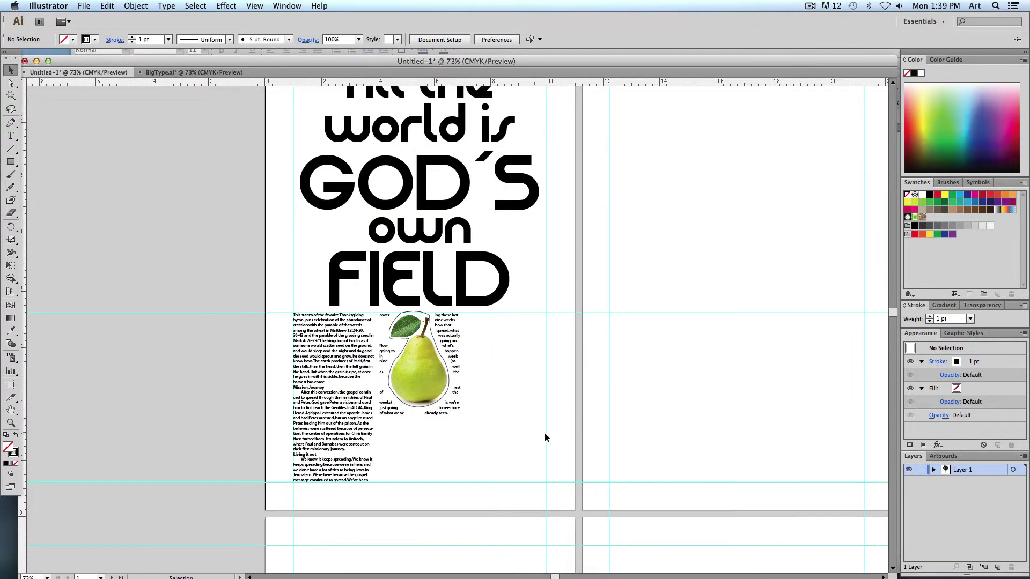
key(super+equal)
key(super+equal)
drag(554, 430, 625, 259)
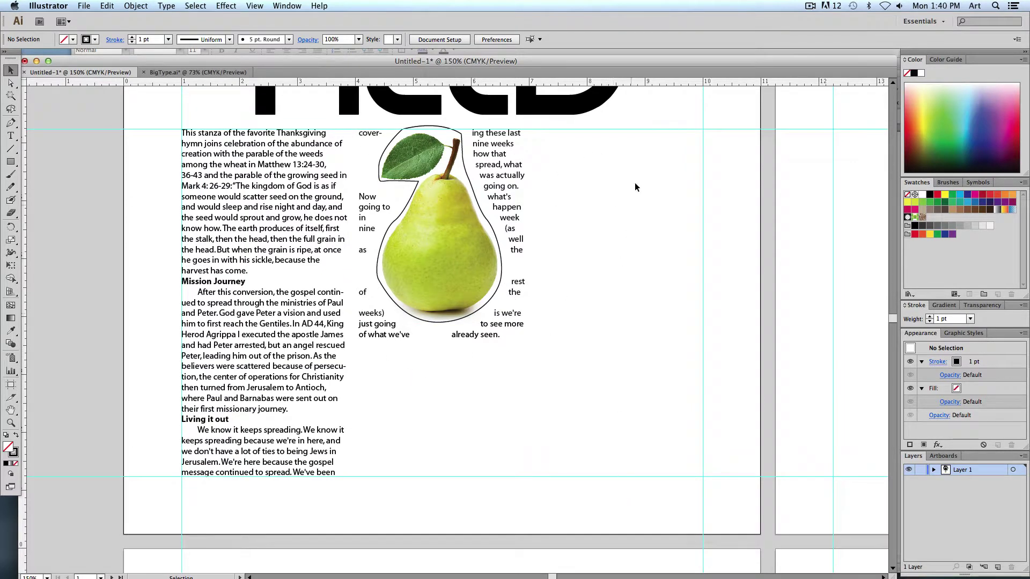
- Set the leading of all the body text to 28 pt so it spreads across the three columns
click(9, 136)
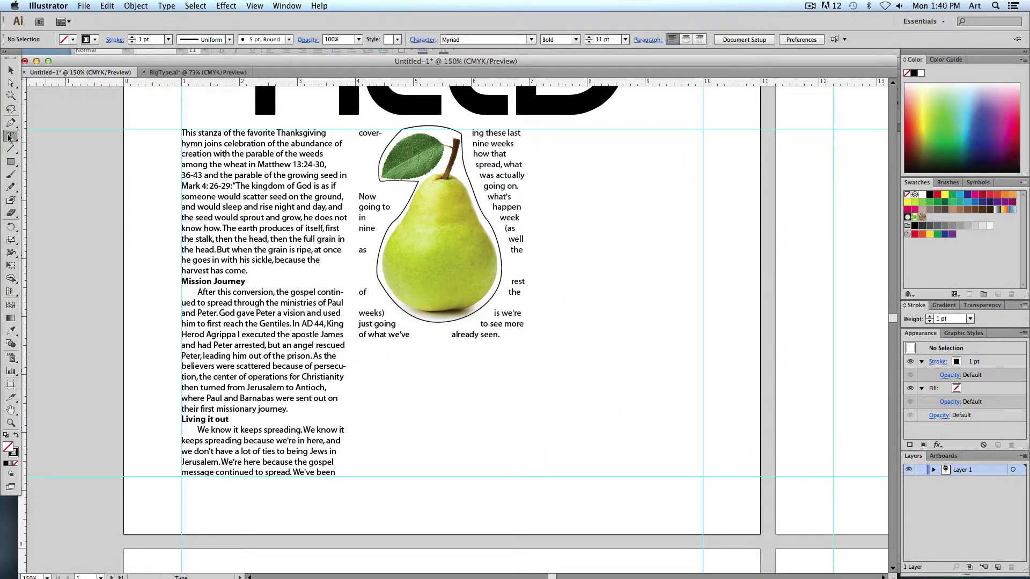
click(208, 164)
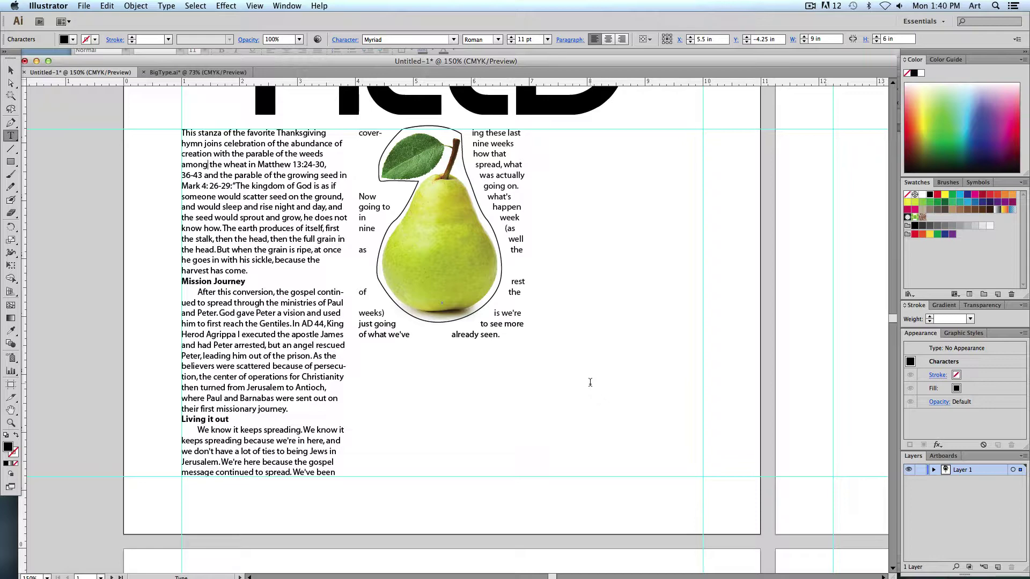
key(super+a)
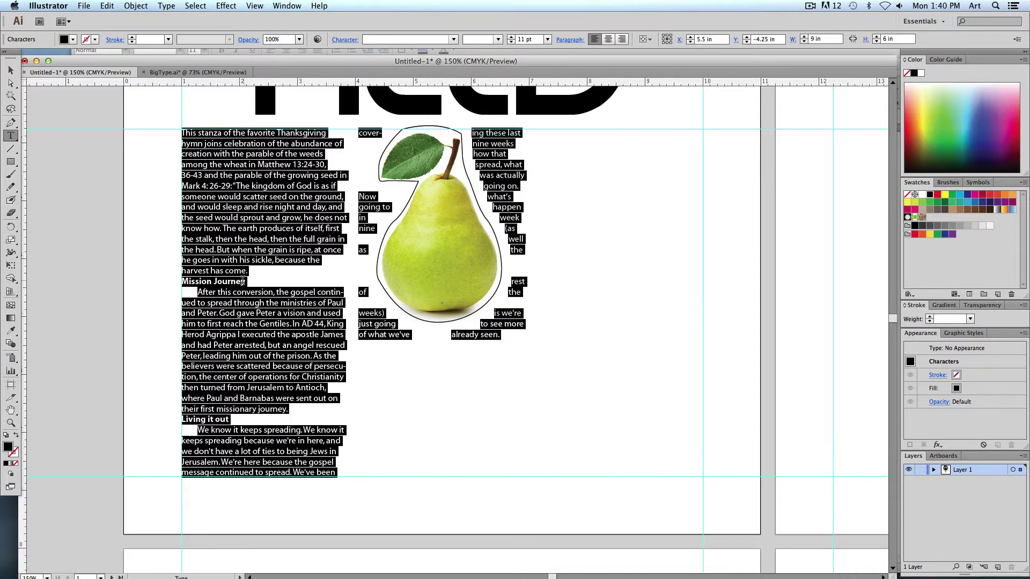
click(213, 217)
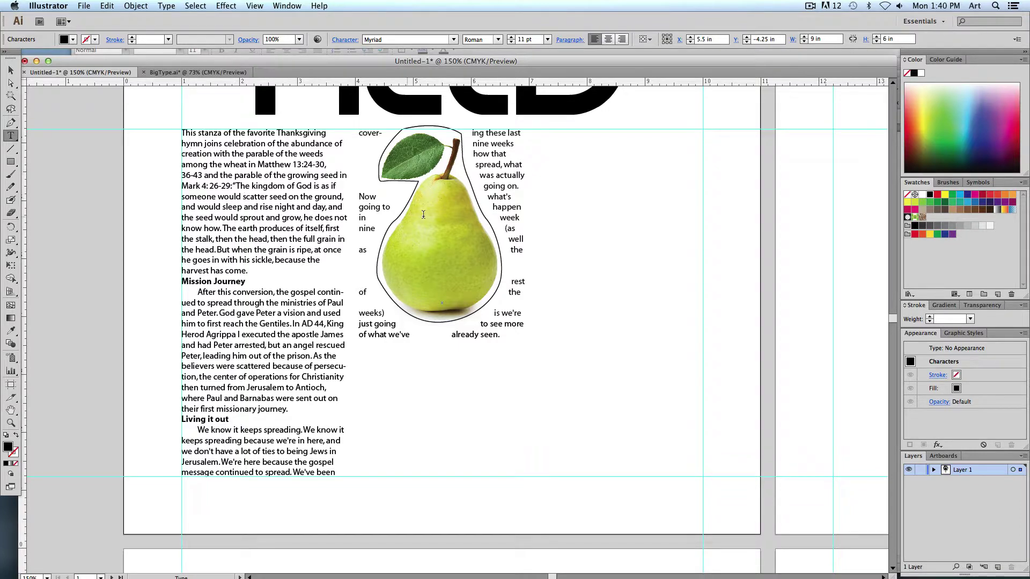
key(super+a)
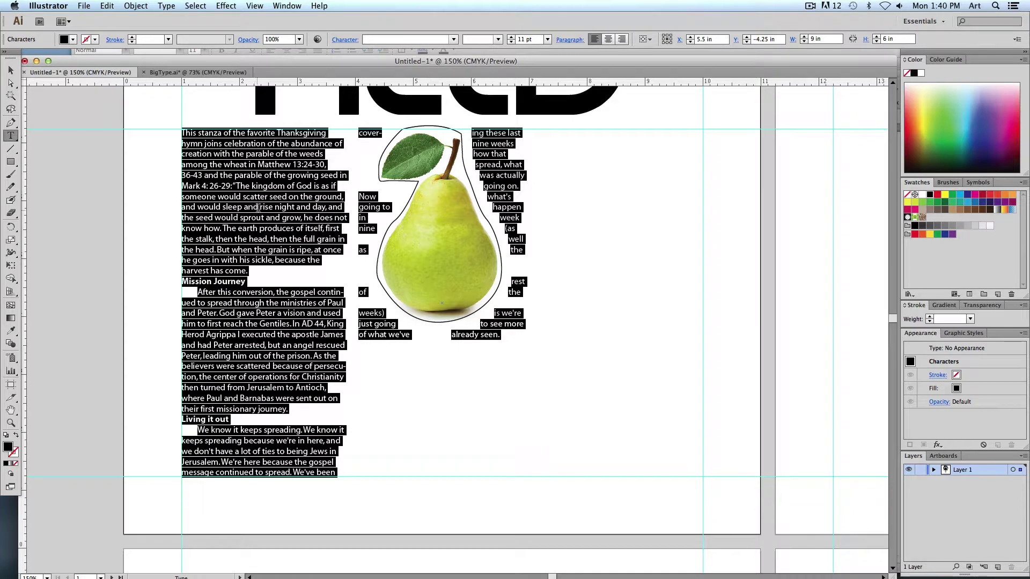
click(346, 40)
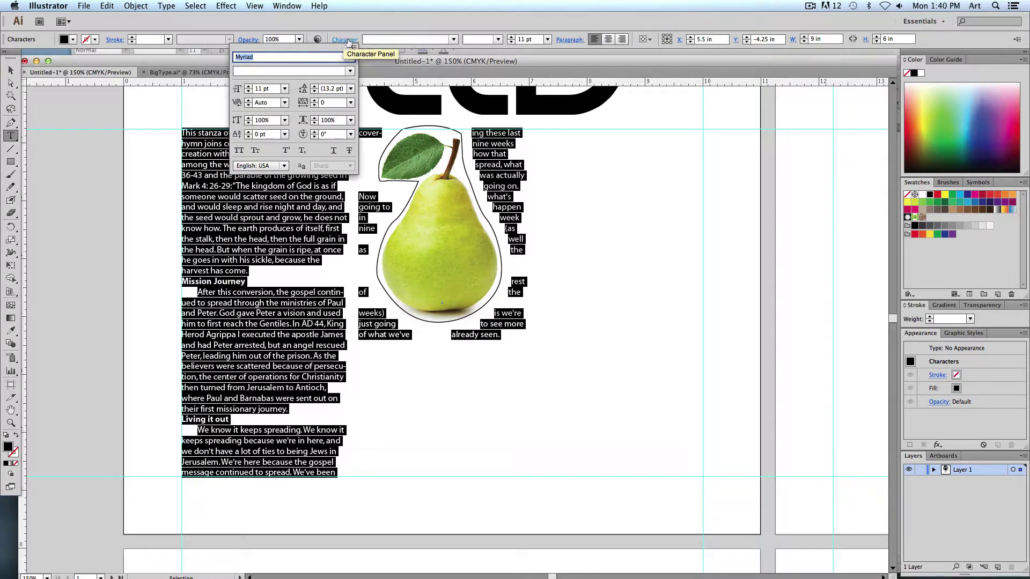
click(336, 87)
text(15)
key(Return)
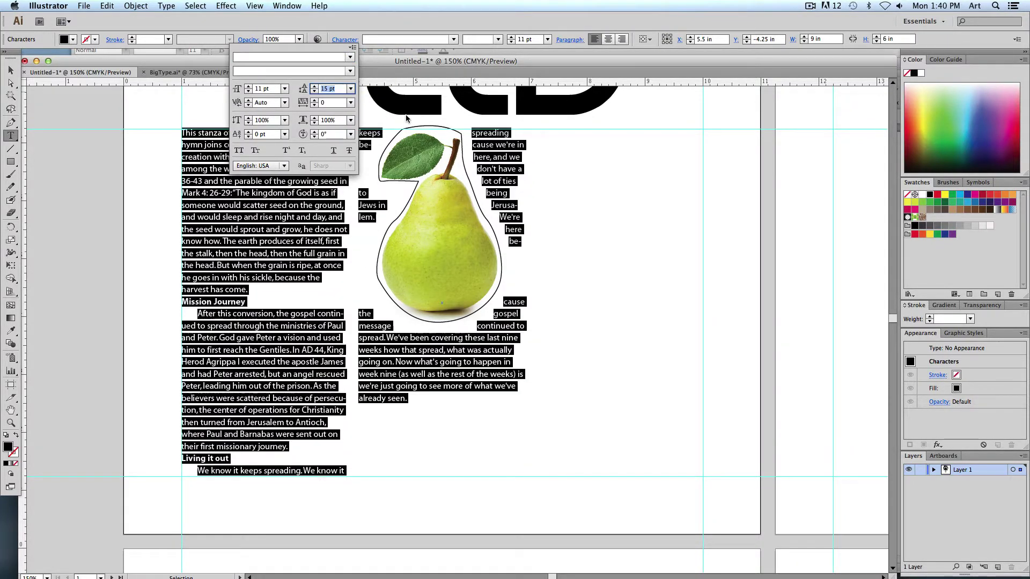
key(Up)
key(Up)
key(Up)
key(Up)
key(Up)
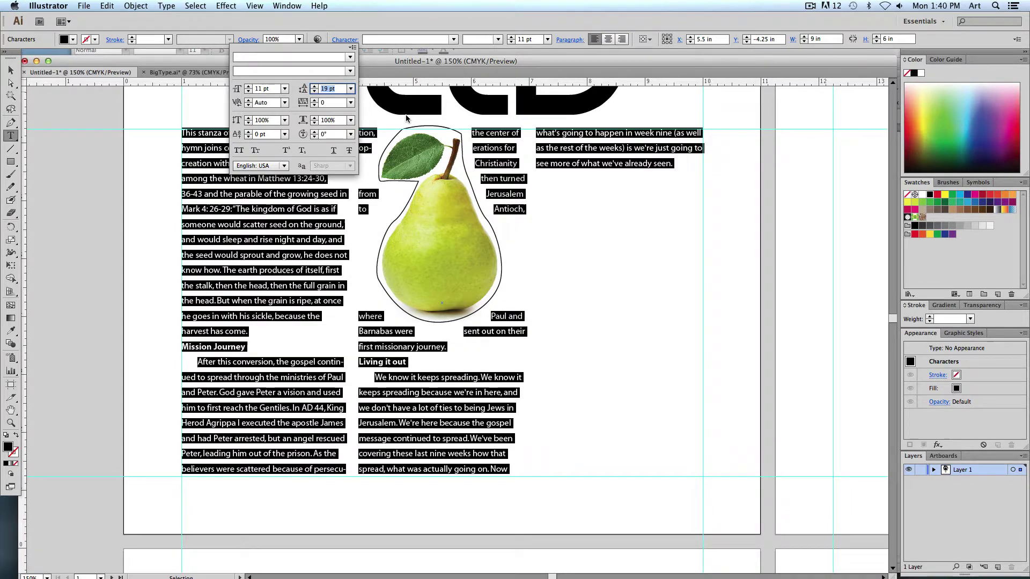
key(Up)
key(Up)
key(Up)
key(Up)
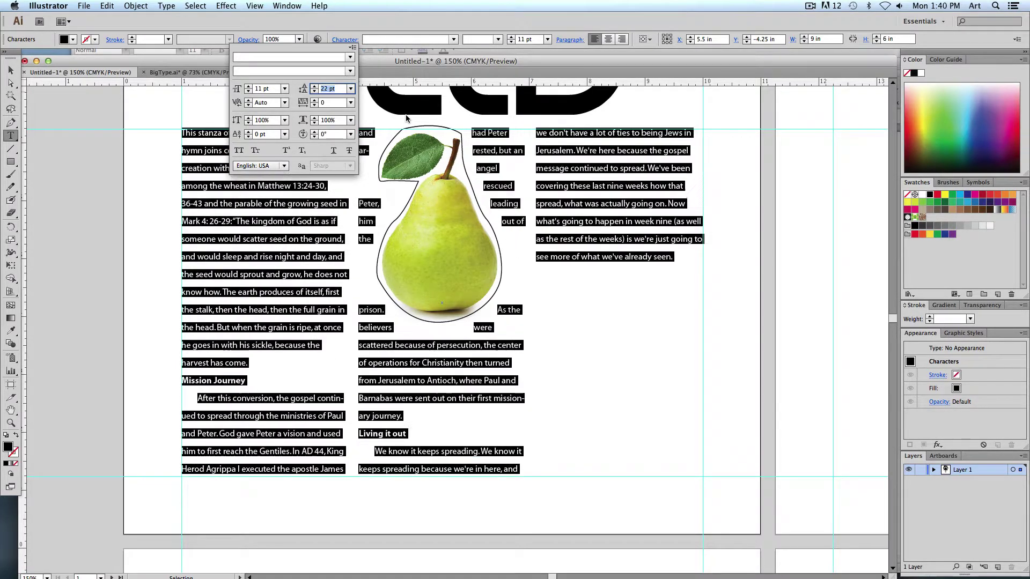
key(Up)
key(Up)
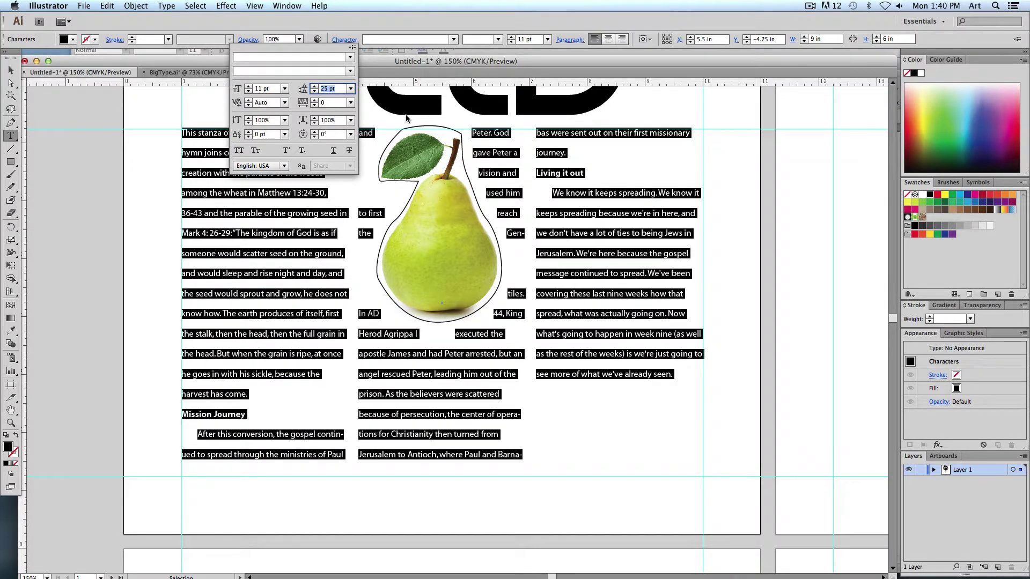
key(Up)
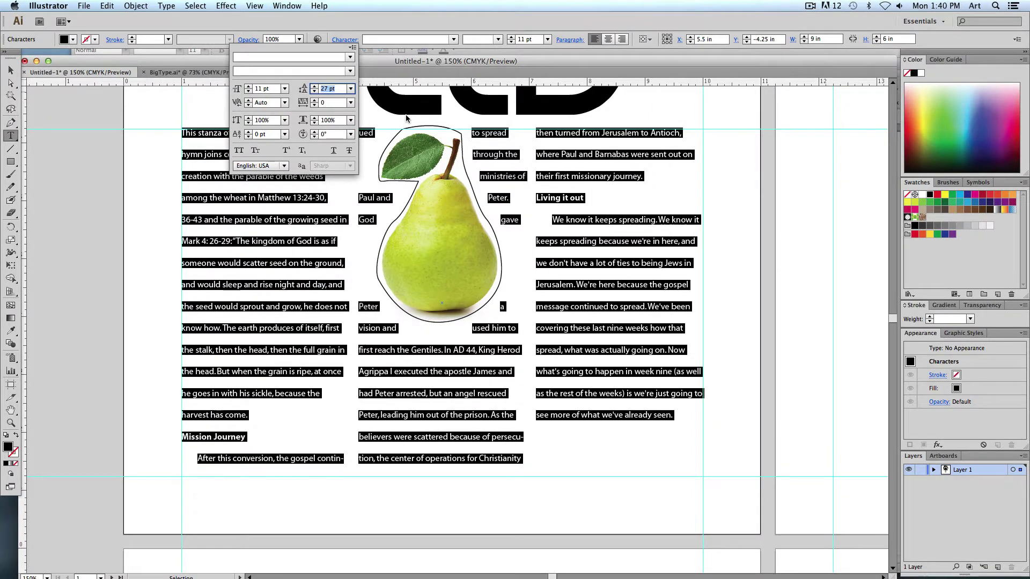
key(Up)
key(Up)
key(Up)
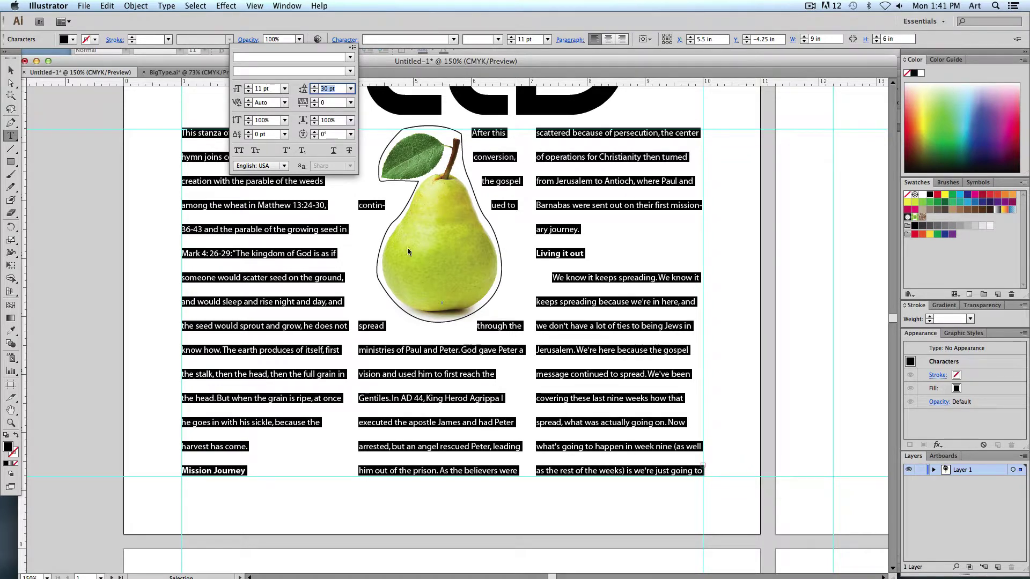
key(Down)
key(Down)
key(Down)
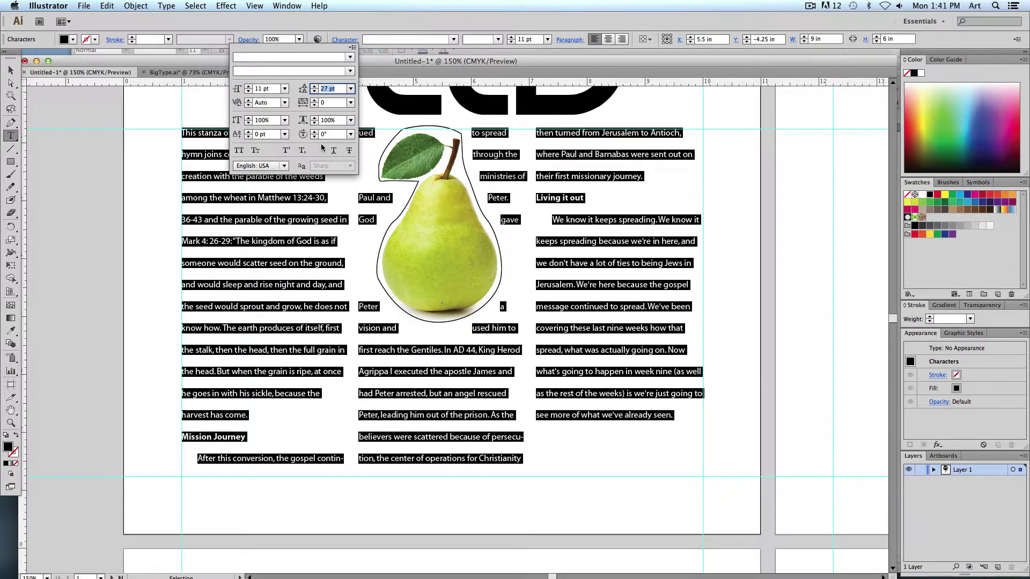
key(Up)
key(Up)
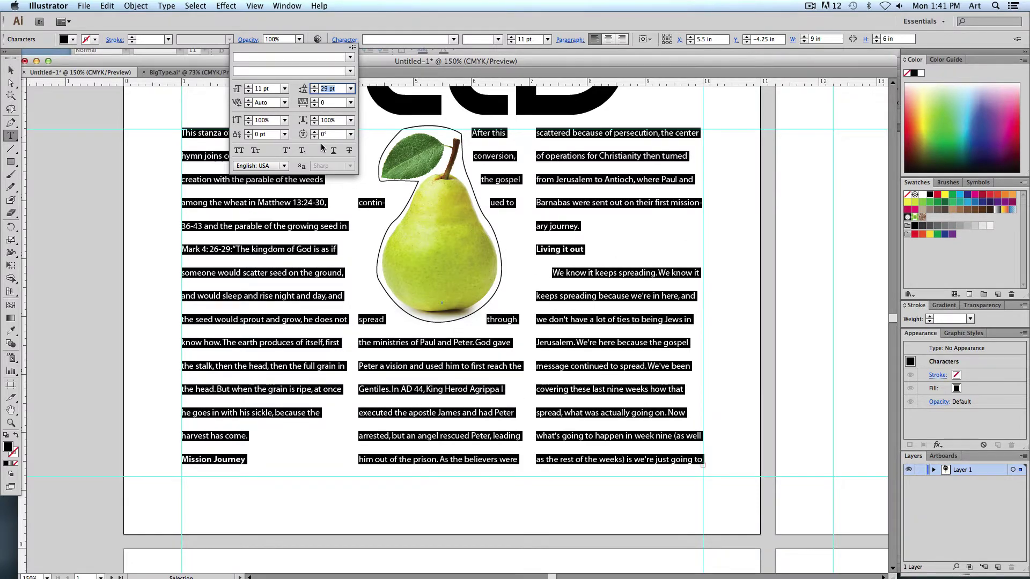
key(Down)
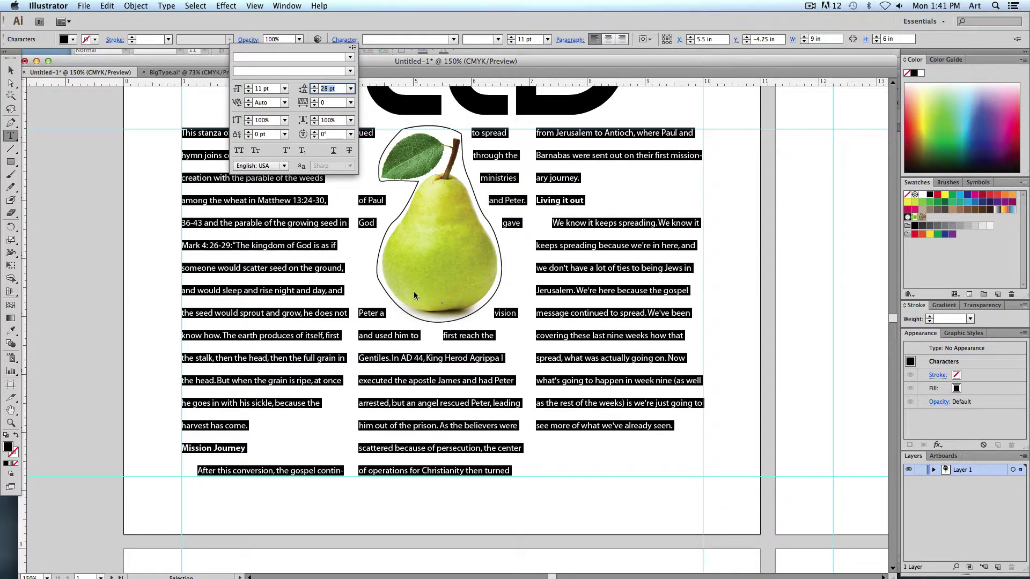
key(Escape)
click(414, 367)
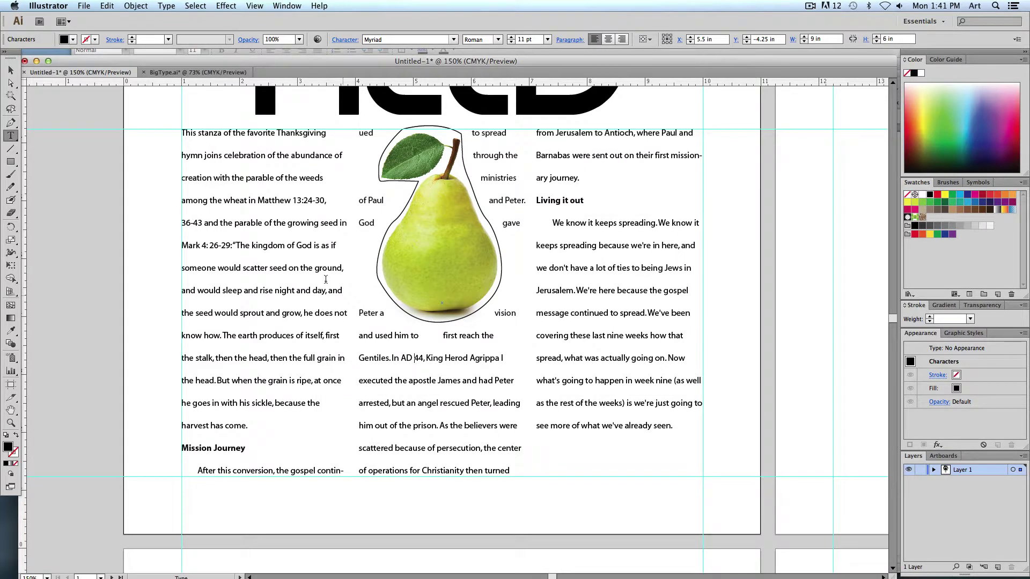
- Leave text editing, deselect everything and hide the guides
key(Escape)
click(74, 207)
key(super+semicolon)
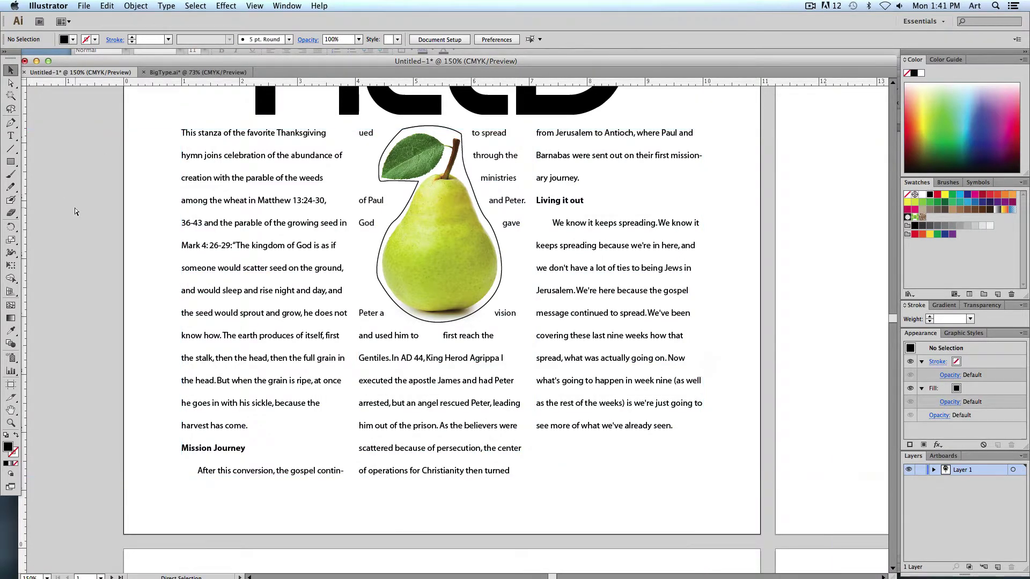
- Remove the black stroke from the pear's outline path and deselect it
scroll(304, 198, up, 2)
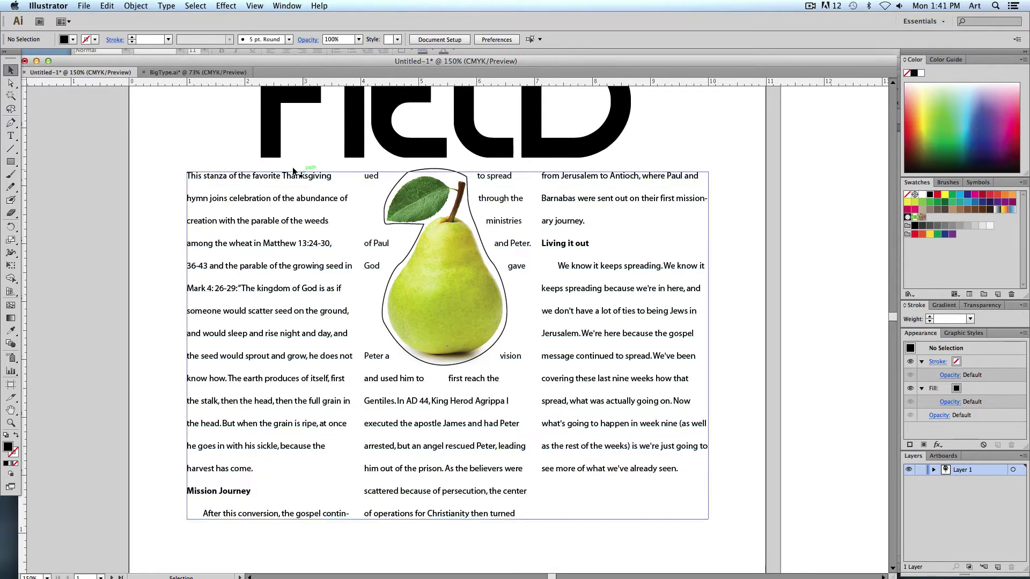
click(411, 172)
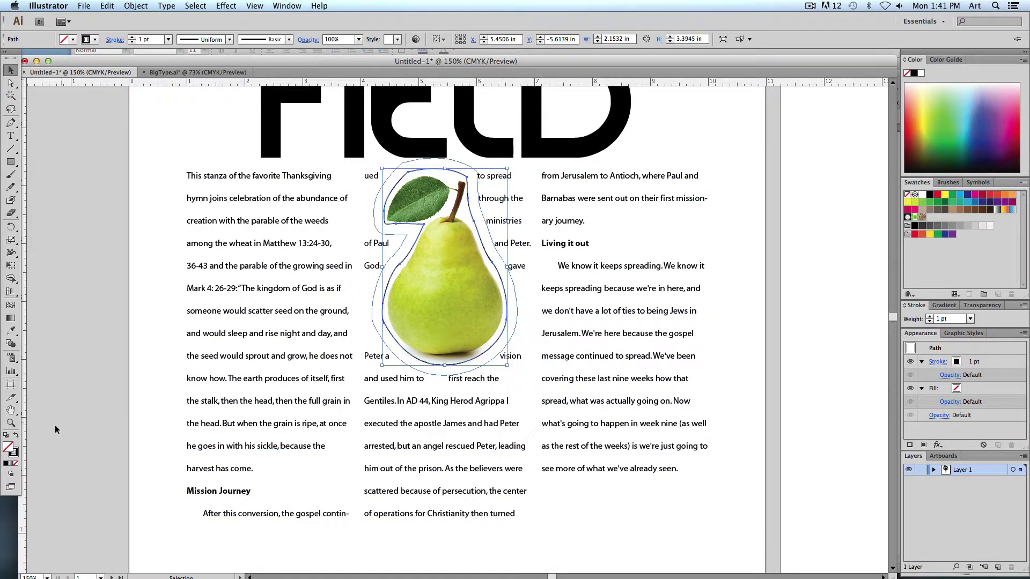
click(18, 455)
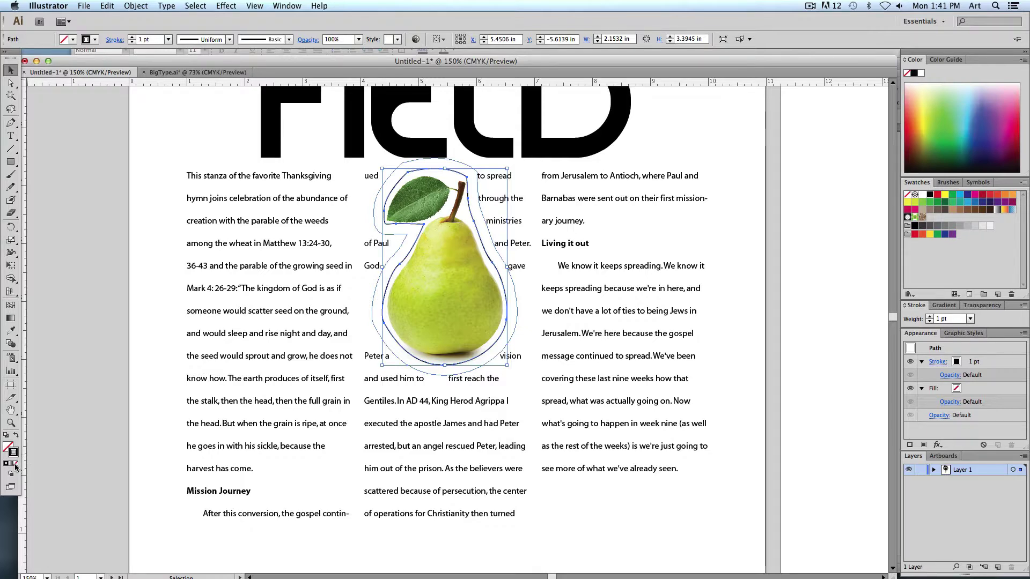
click(15, 464)
click(144, 298)
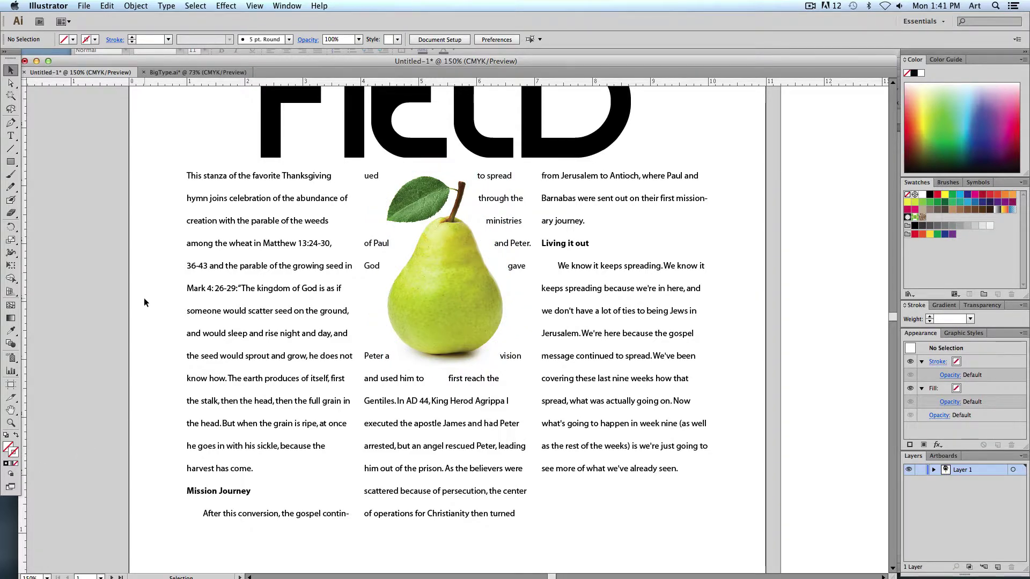
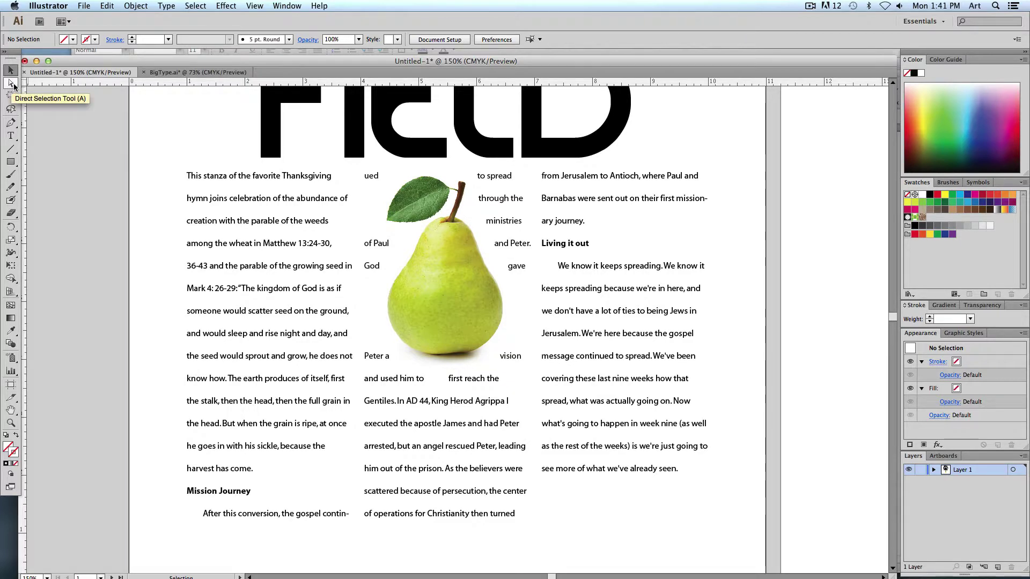
- Reshape the pear's invisible outline beside the leaf and neck by moving its anchor points outward toward the first column
click(12, 85)
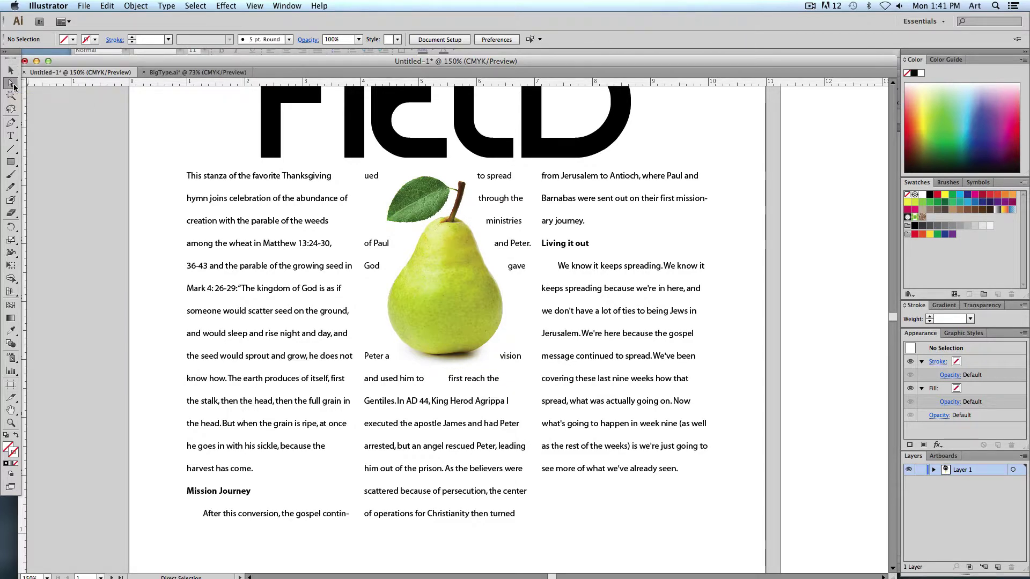
click(401, 235)
click(390, 232)
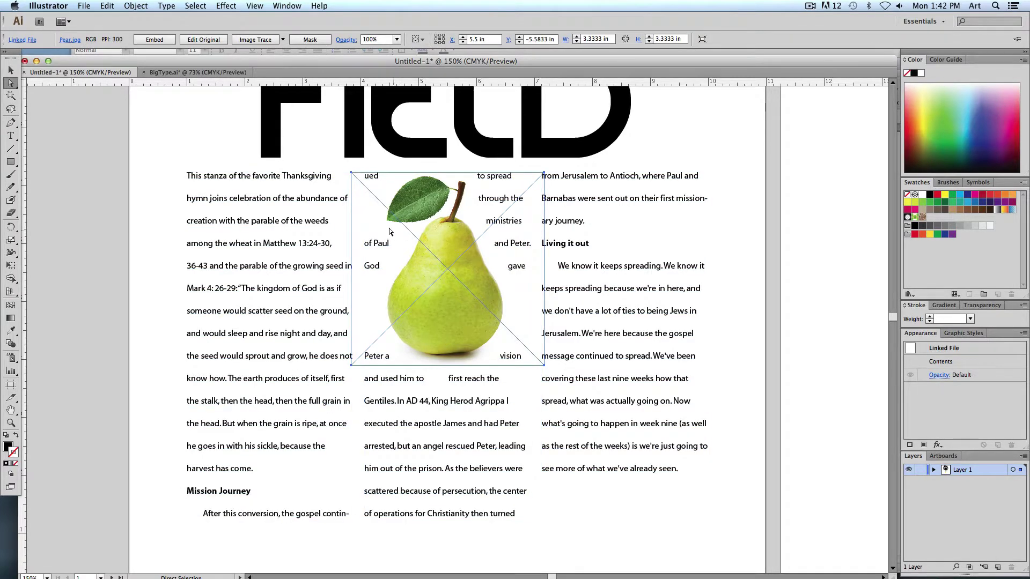
click(389, 201)
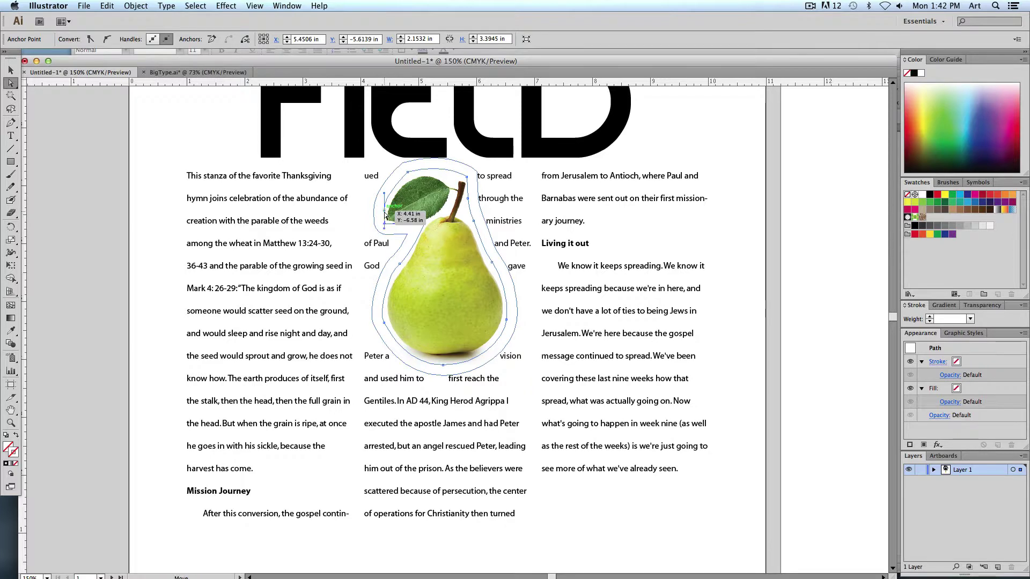
drag(386, 212, 386, 271)
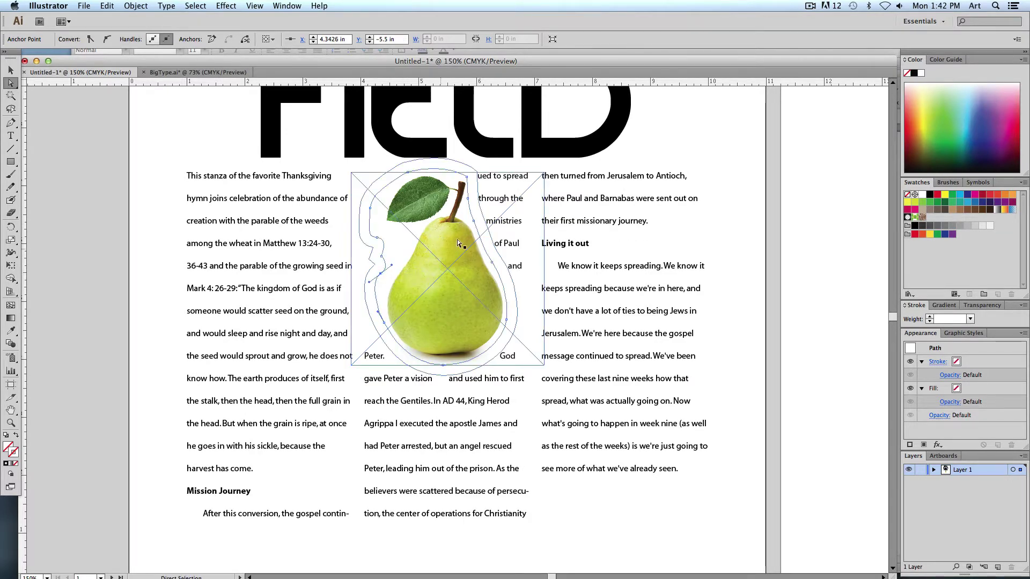
- Pull the outline's anchor points beside the stem and body outward toward the third column
drag(469, 199, 522, 189)
drag(479, 224, 516, 309)
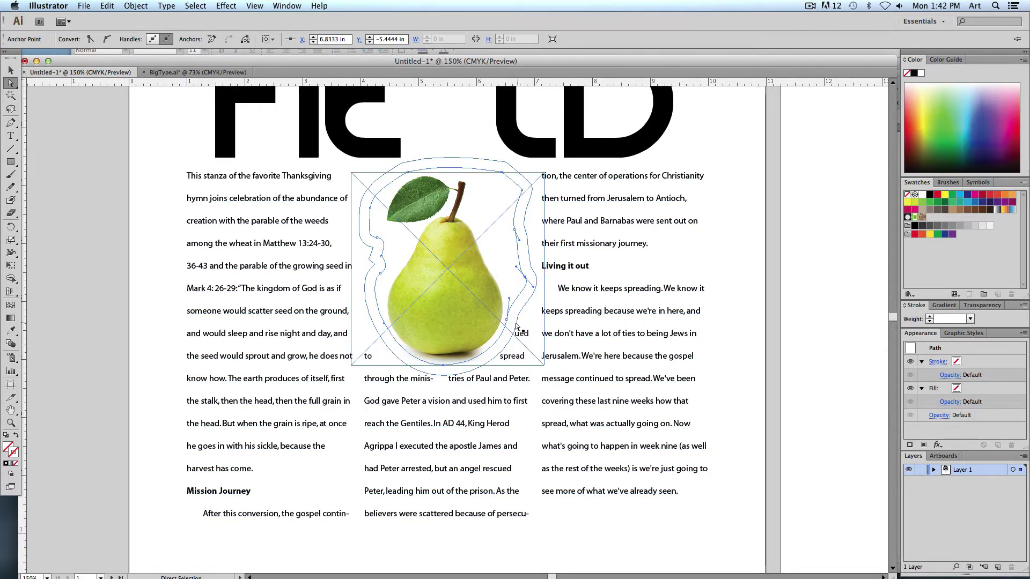
drag(507, 323, 523, 335)
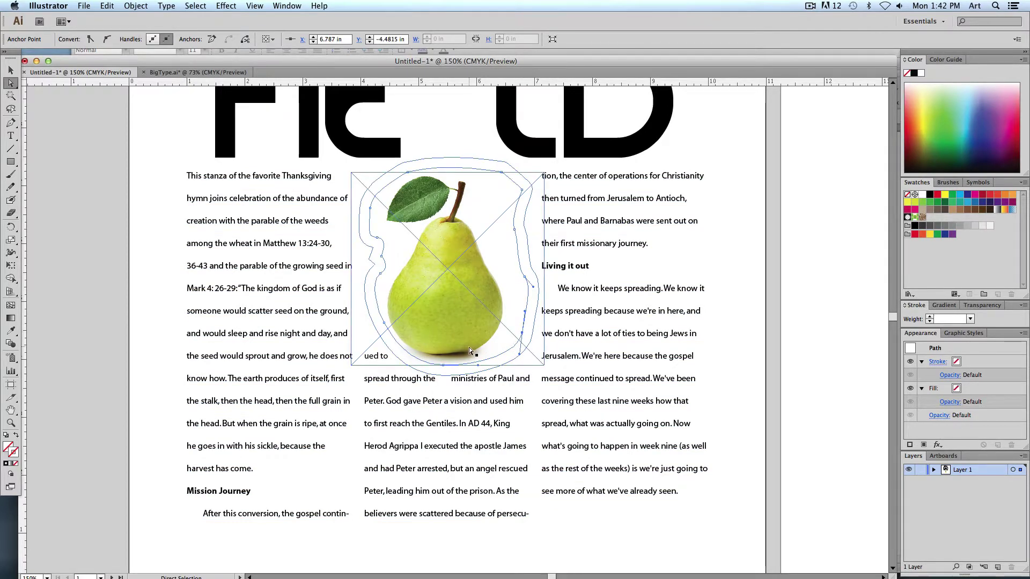
- Tighten the outline's lower side and bottom anchor points closer to the pear's base, and deselect the path
click(384, 324)
key(super+z)
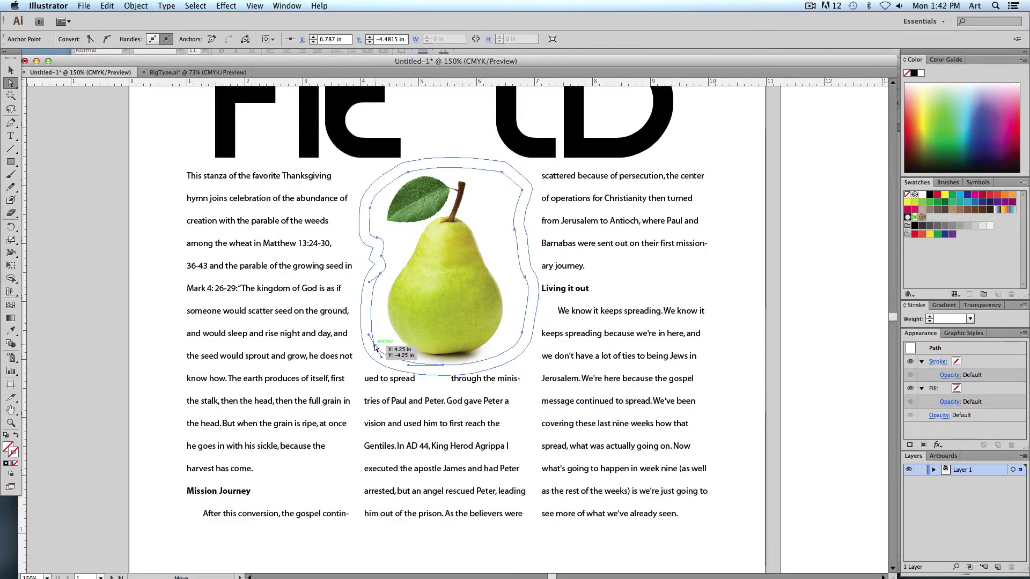
drag(377, 349, 391, 330)
drag(522, 333, 518, 322)
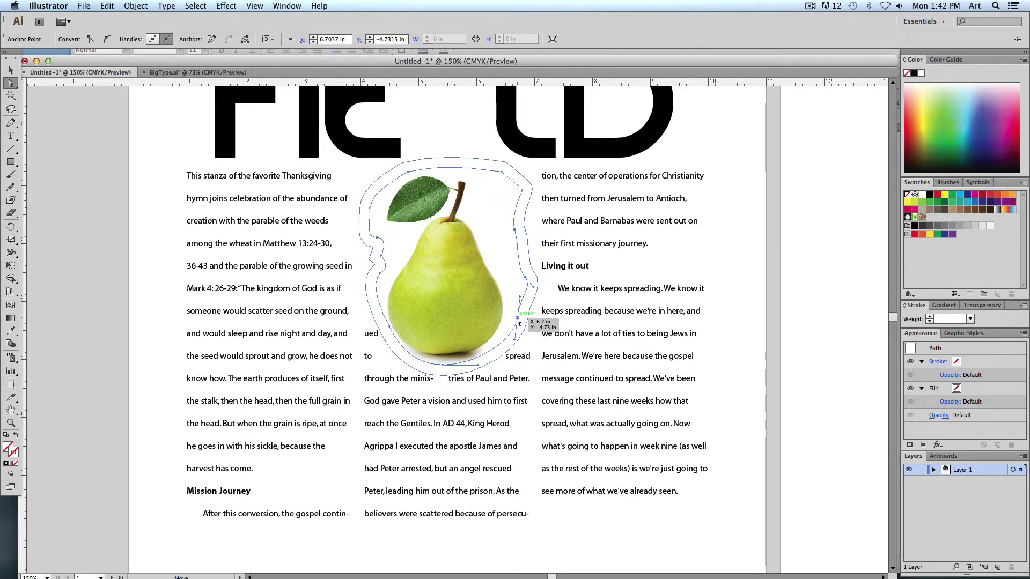
drag(444, 367, 446, 359)
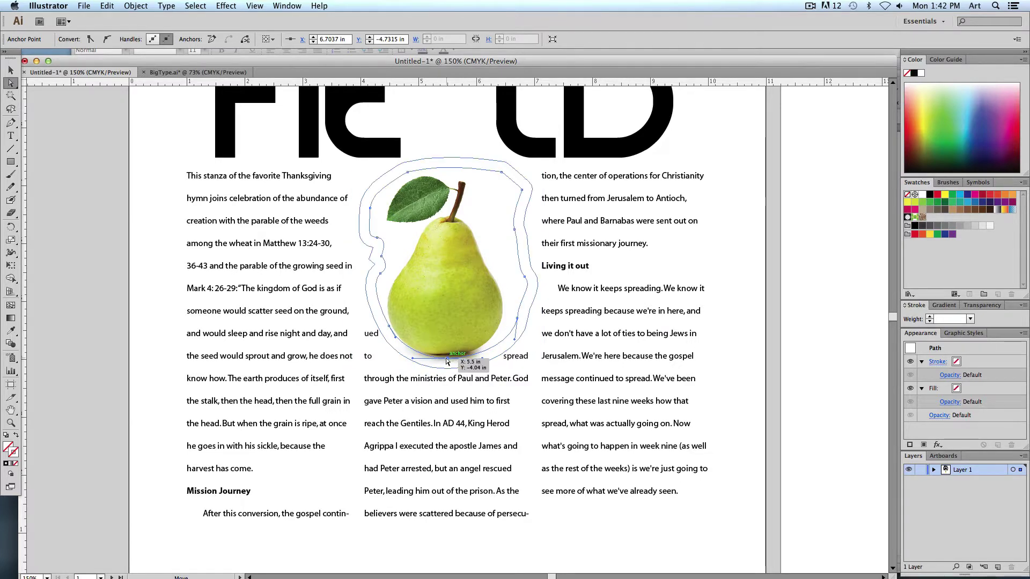
click(10, 70)
click(166, 274)
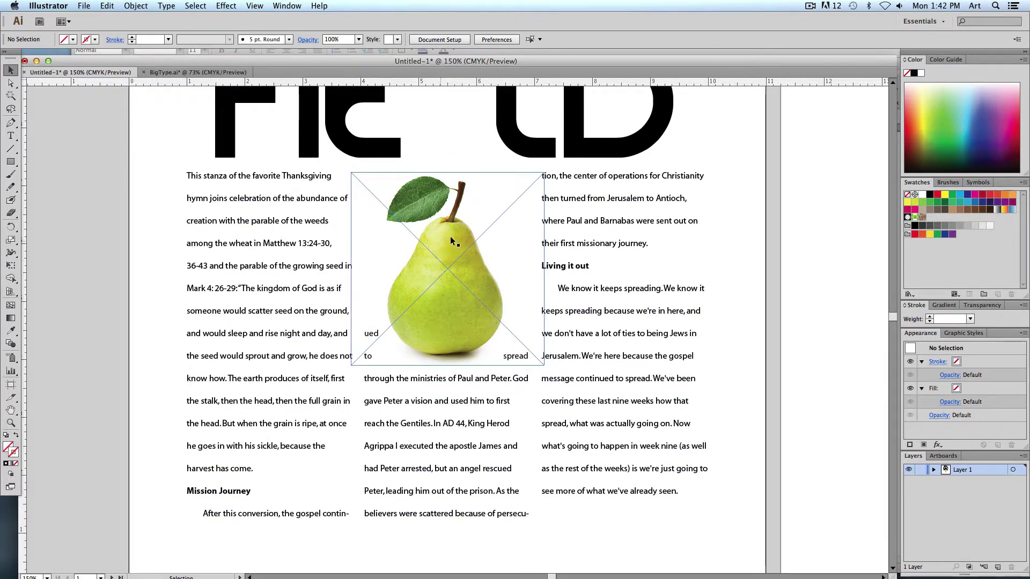
- Move the pear and its outline, without the body text, between the second and third columns at about X 6.99 in, Y -5.29 in, and deselect
click(490, 249)
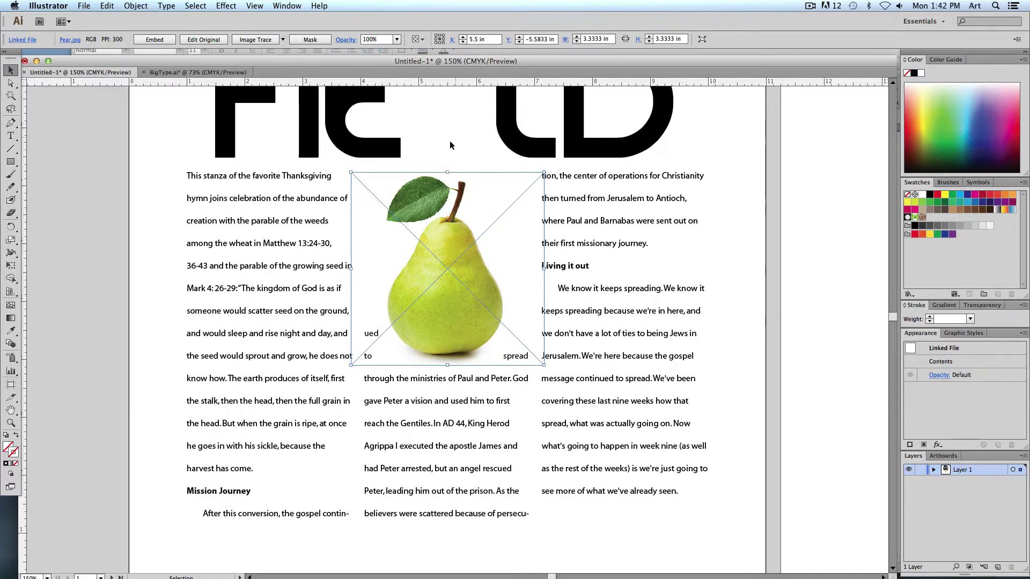
drag(754, 236, 424, 349)
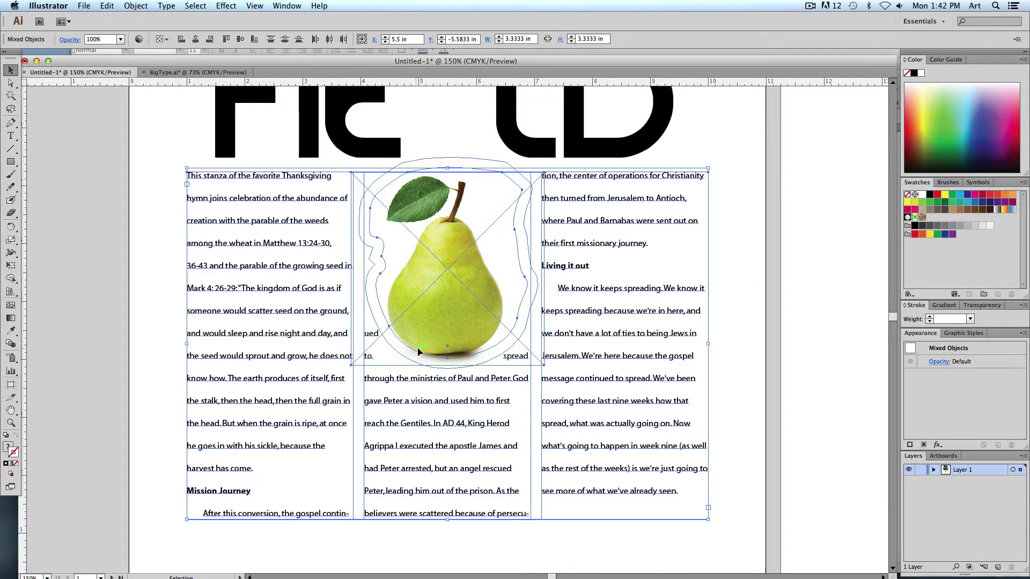
shift+click(633, 291)
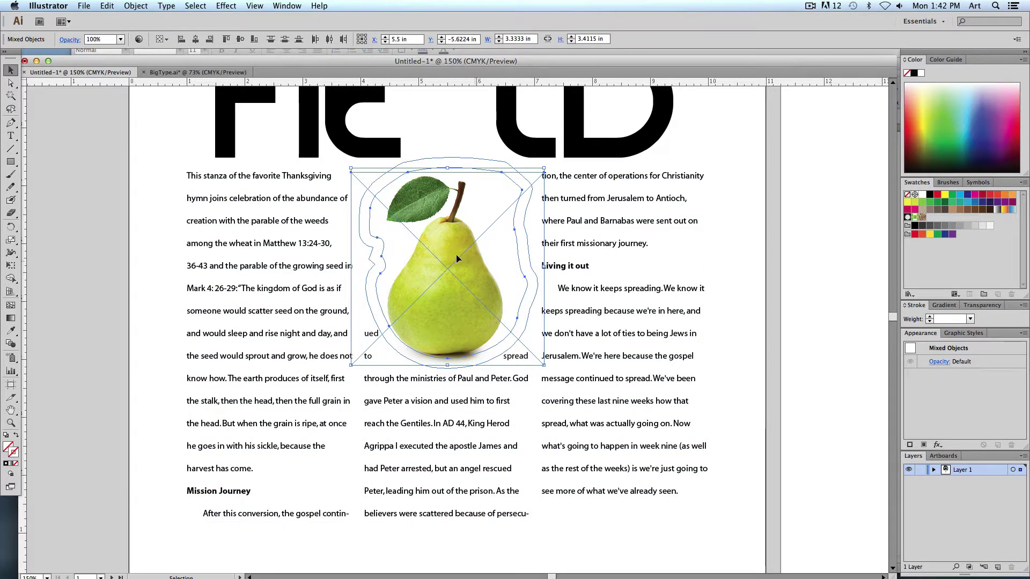
key(shift+Right)
key(shift+Right)
key(shift+Right)
key(shift+Right)
key(shift+Right)
key(shift+Right)
key(shift+Right)
key(shift+Right)
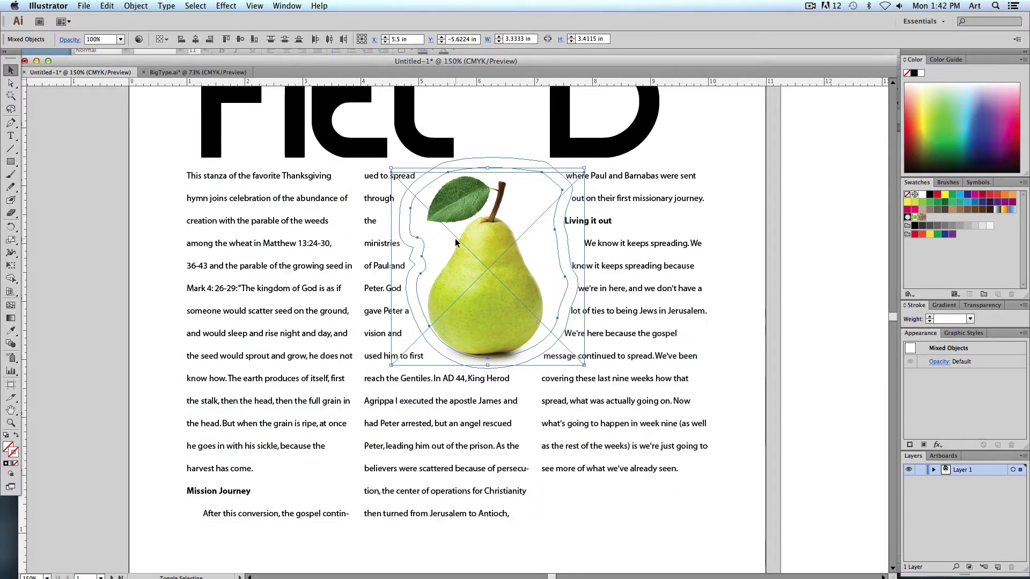
key(shift+Right)
key(shift+Right)
key(shift+Down)
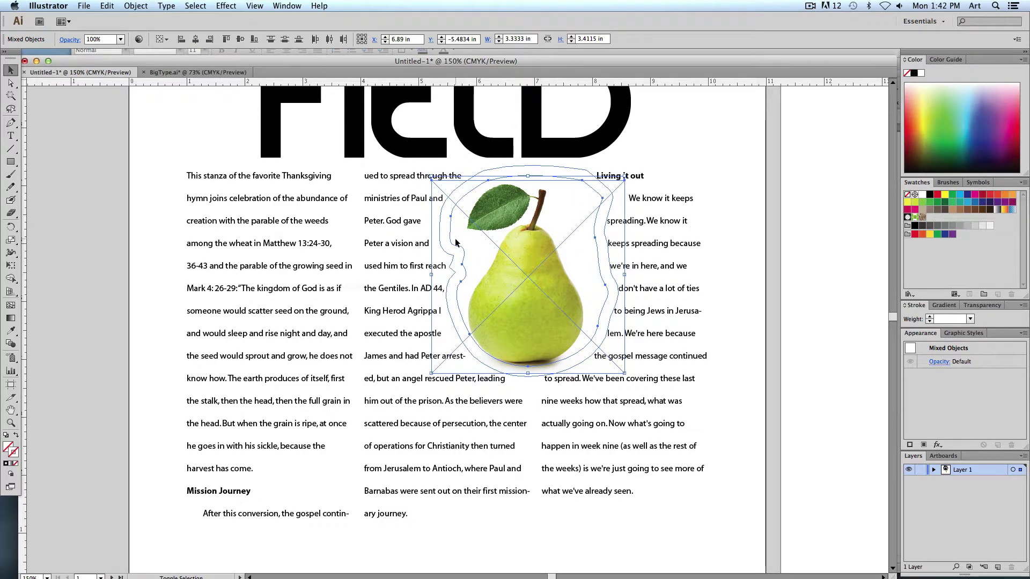
key(Right)
key(Right)
key(Right)
key(Right)
key(Right)
key(Right)
key(Down)
key(Down)
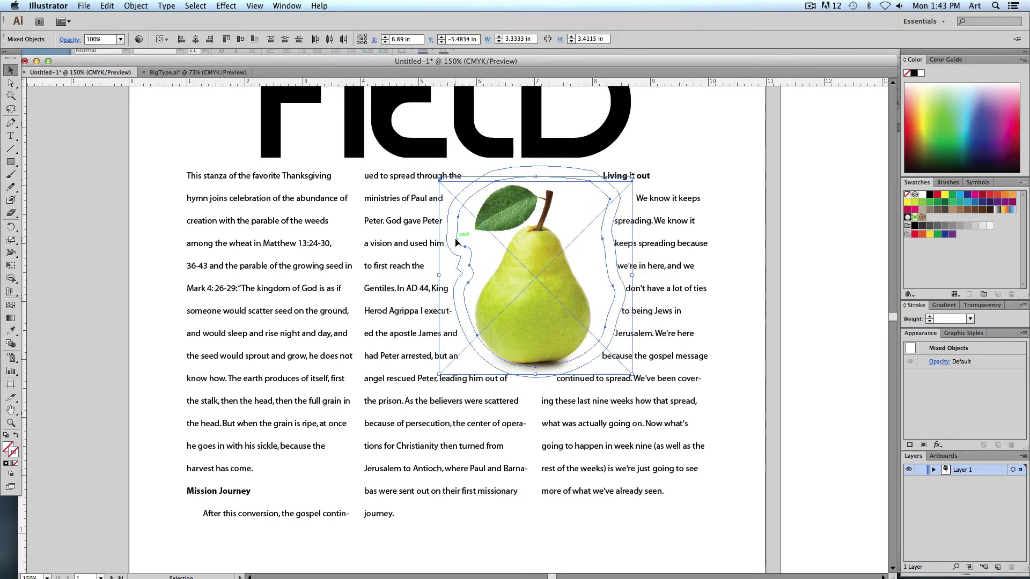
key(shift+Down)
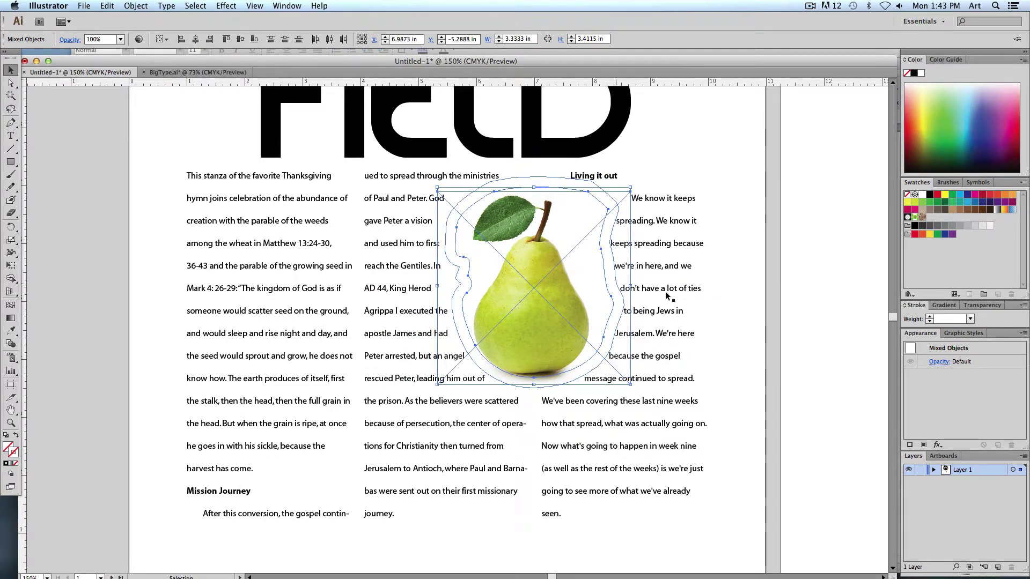
click(782, 311)
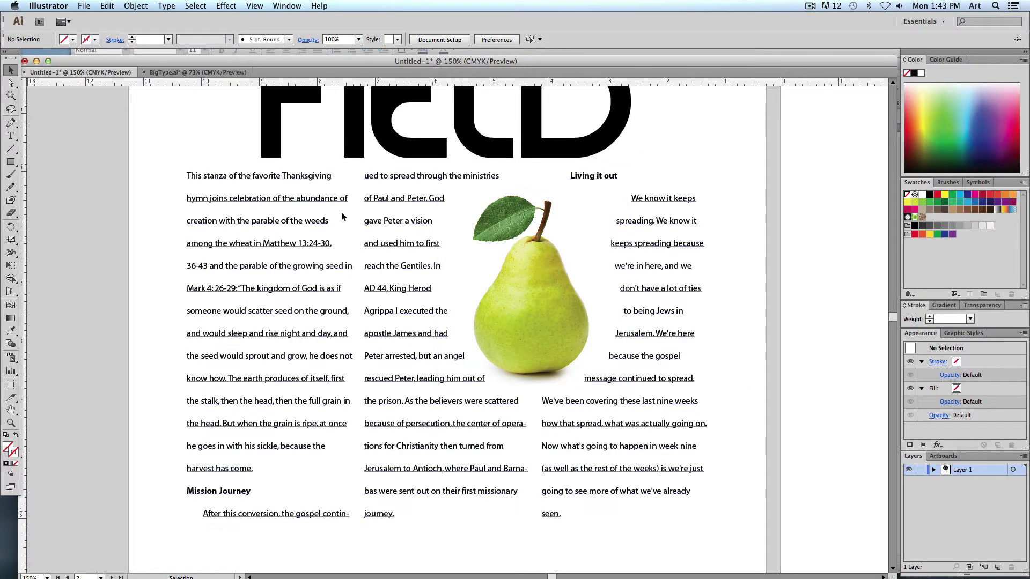
click(12, 137)
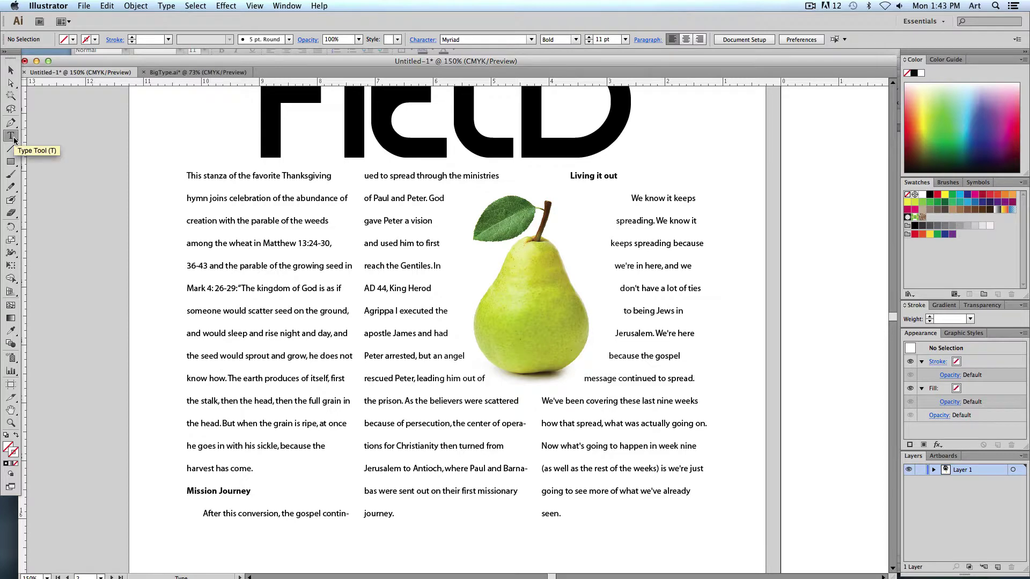
click(10, 84)
click(471, 279)
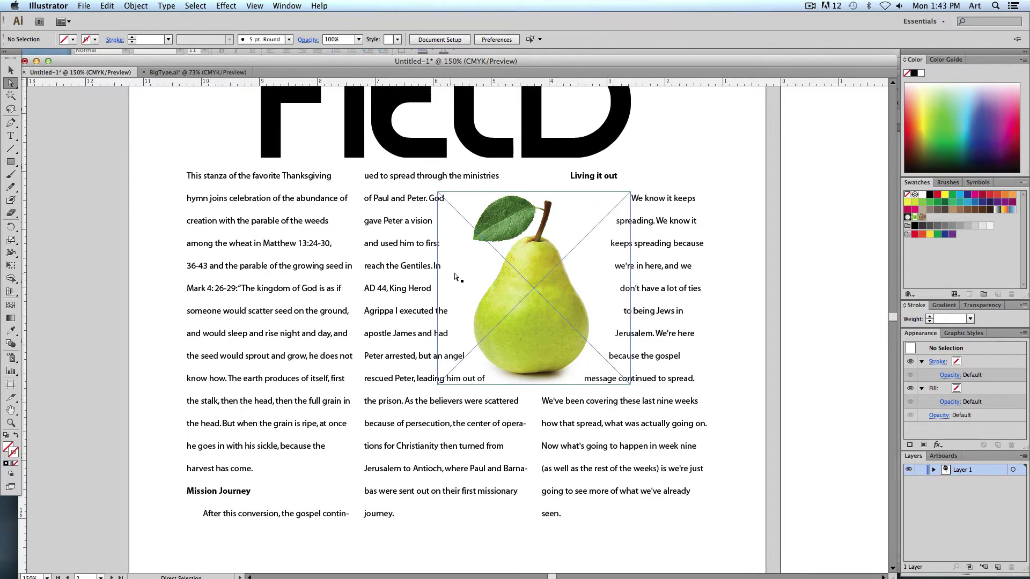
click(463, 275)
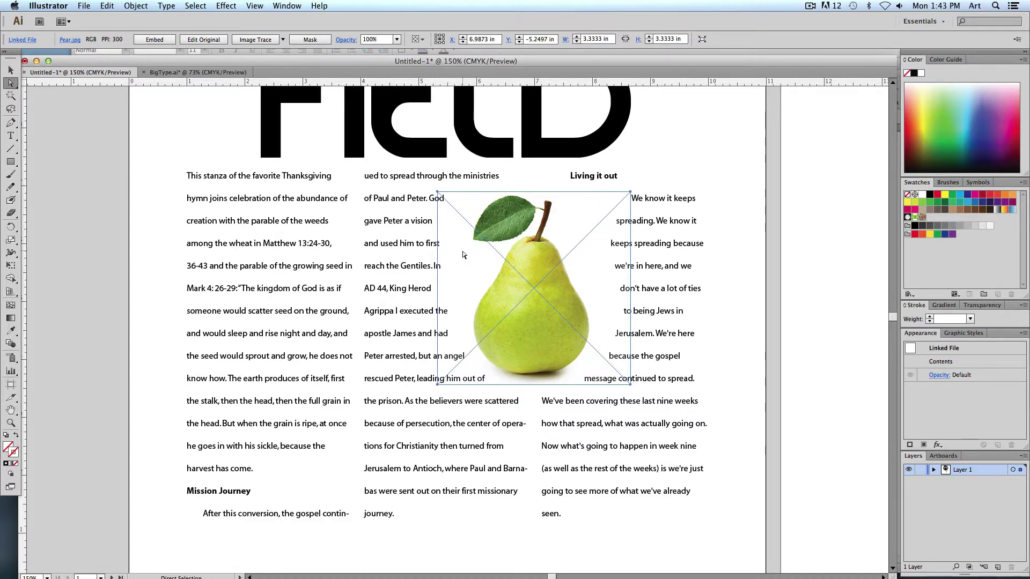
click(79, 213)
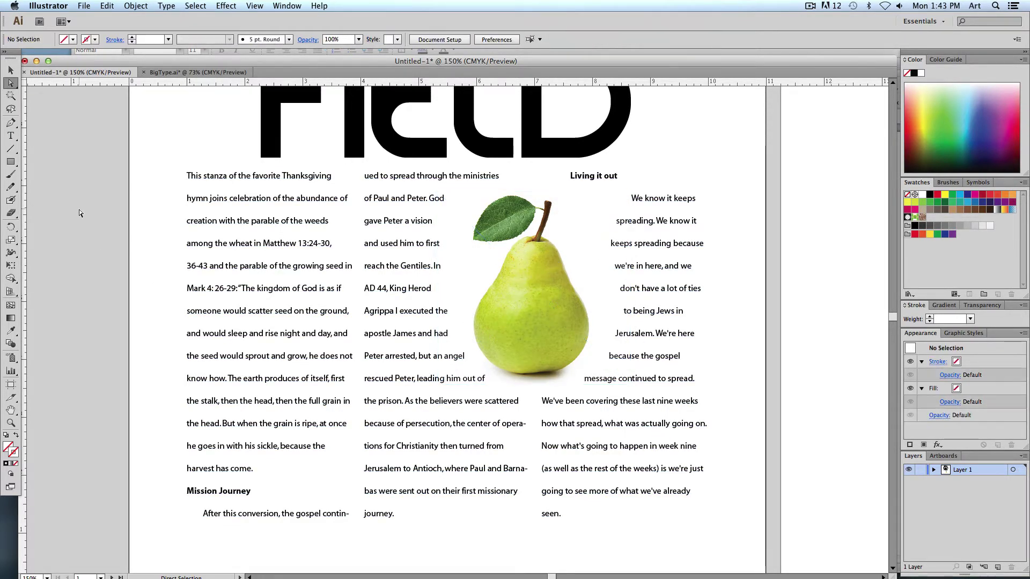
- Set the tracking of the paragraph under "Mission Journey" to 3 and clear the text selection
click(12, 135)
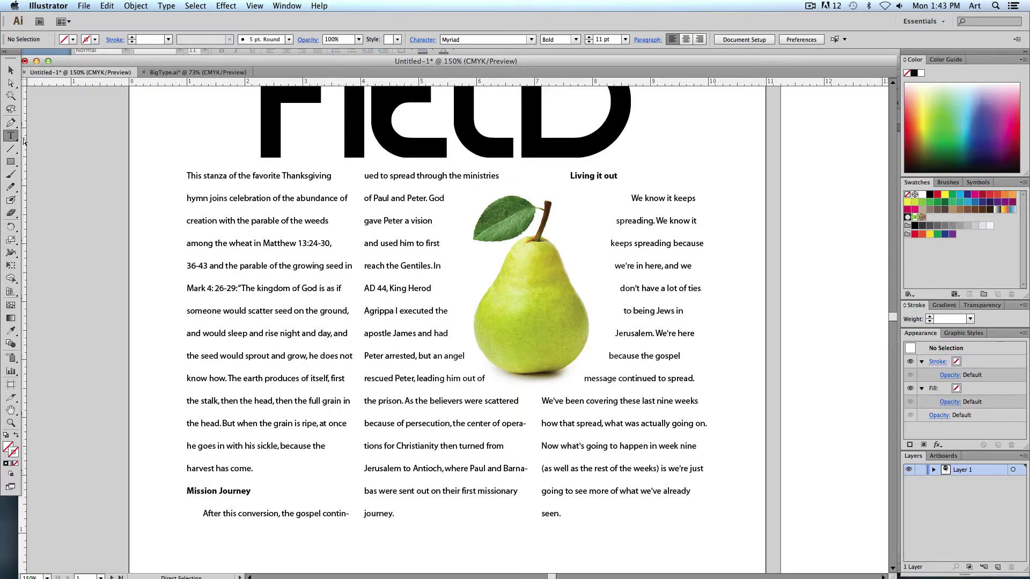
click(384, 514)
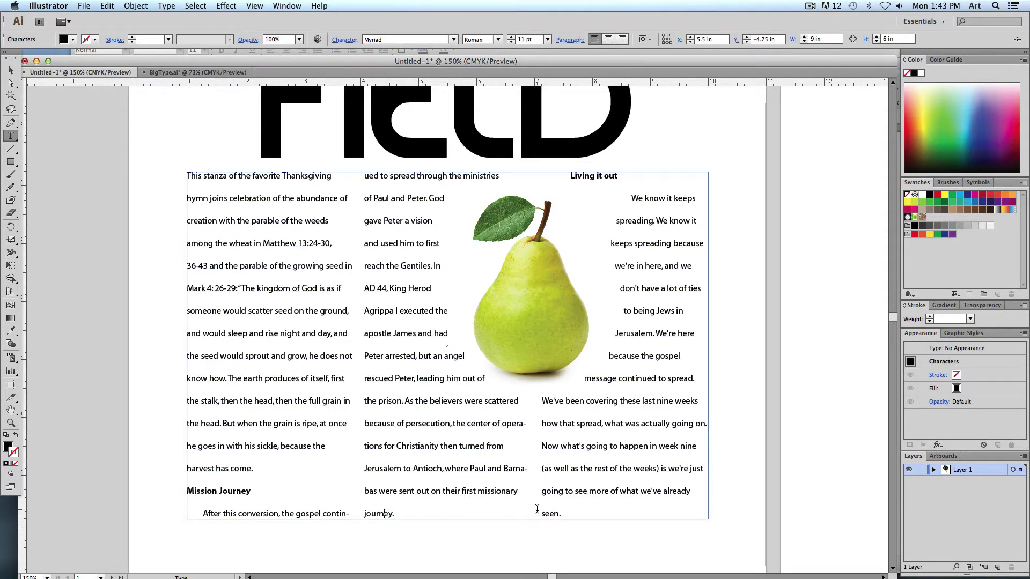
triple_click(557, 514)
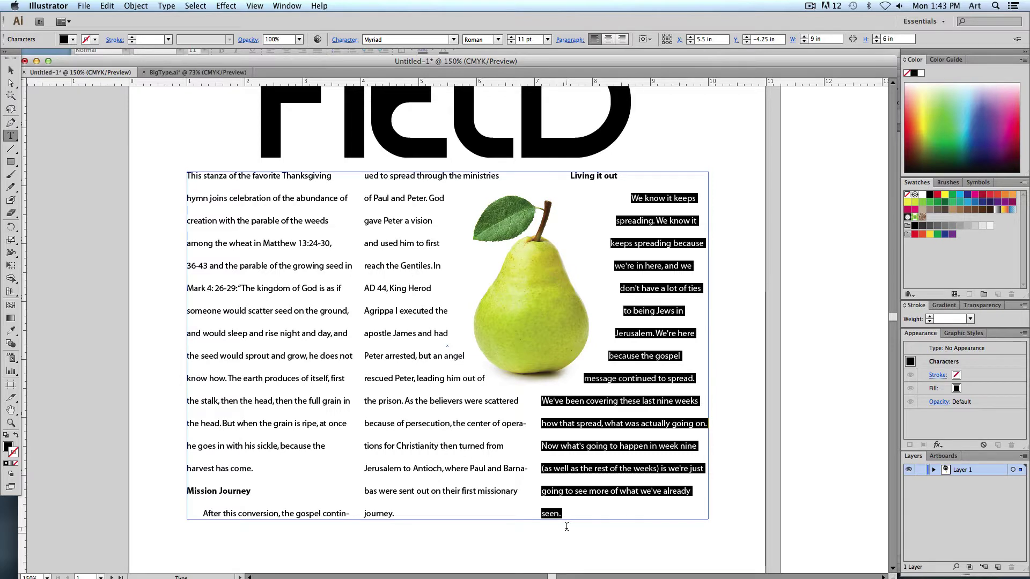
triple_click(394, 517)
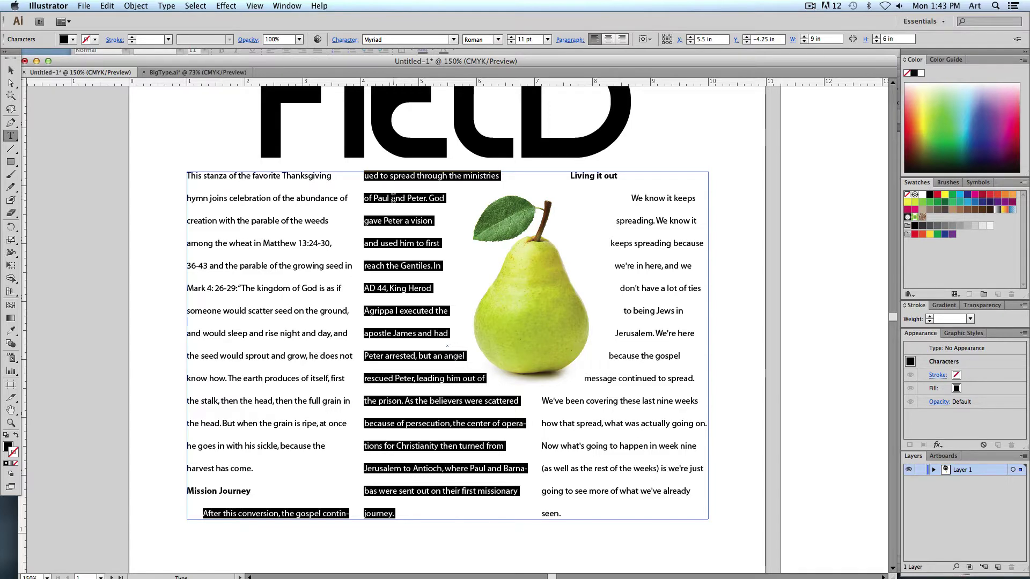
click(405, 280)
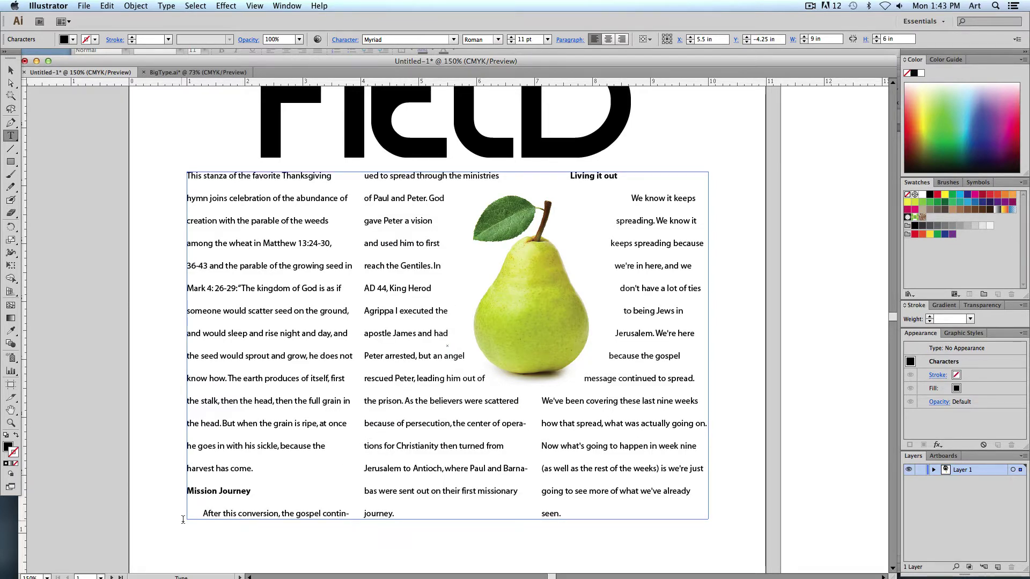
drag(202, 513, 397, 515)
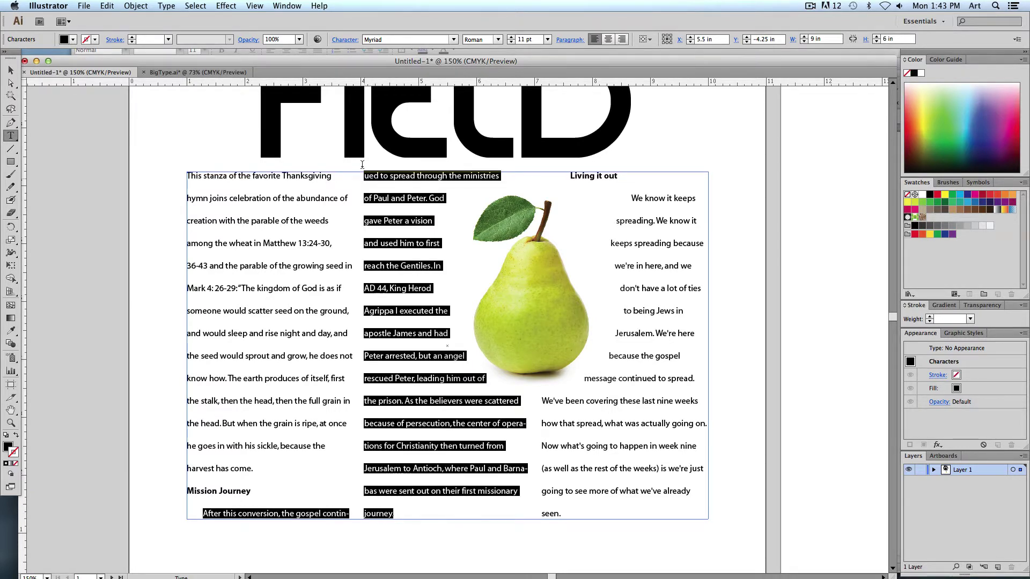
click(350, 42)
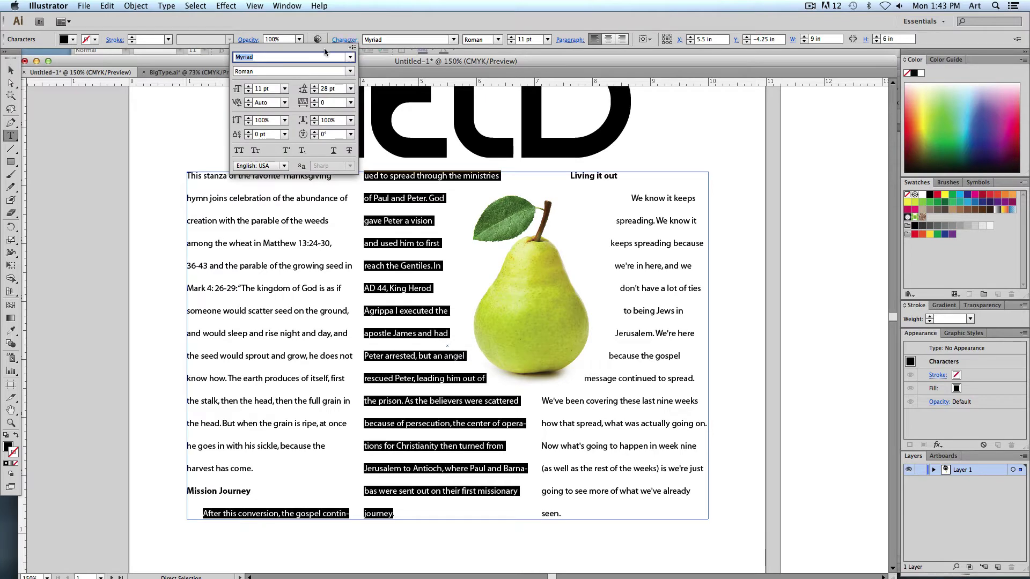
click(315, 101)
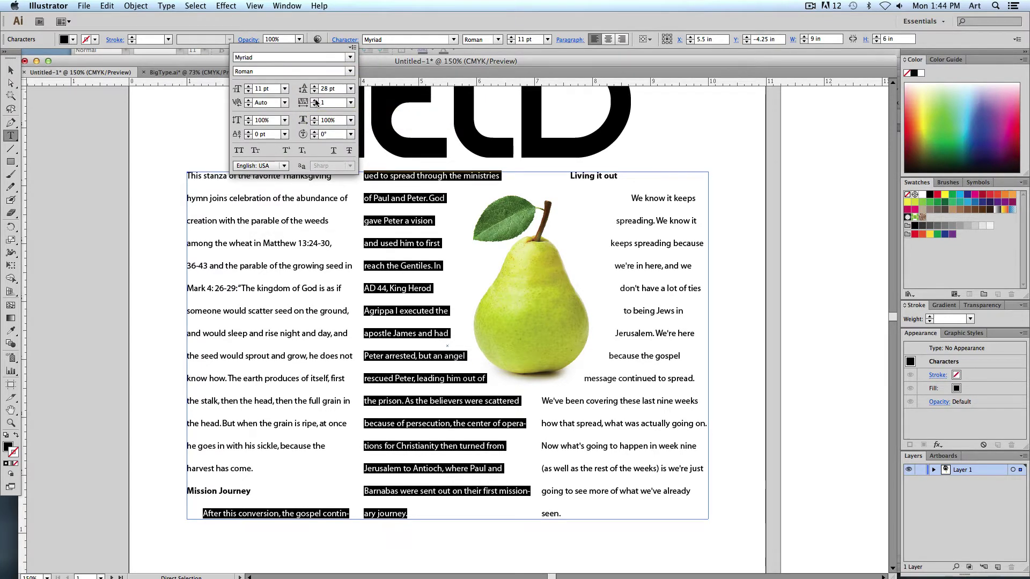
click(315, 100)
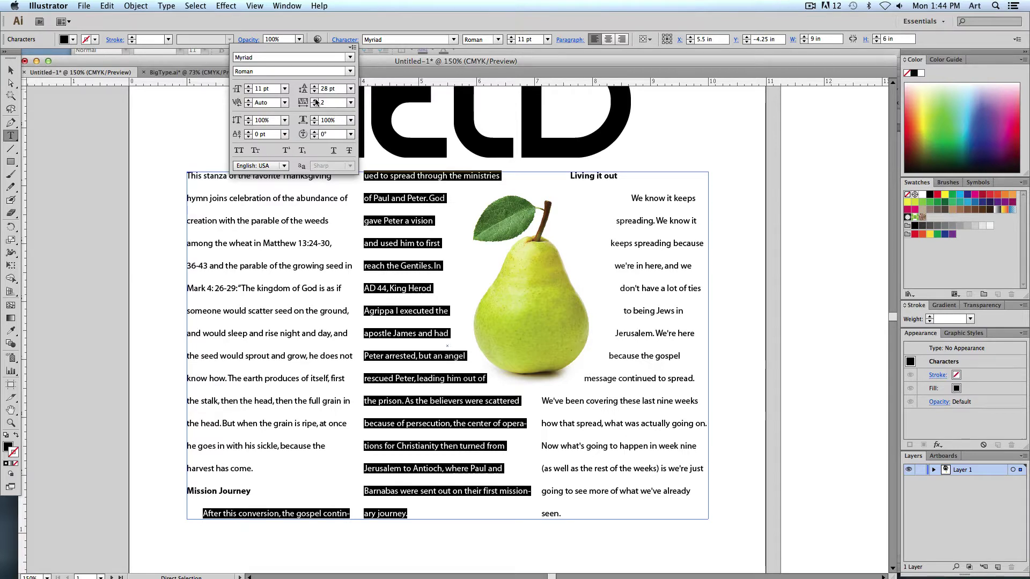
click(315, 100)
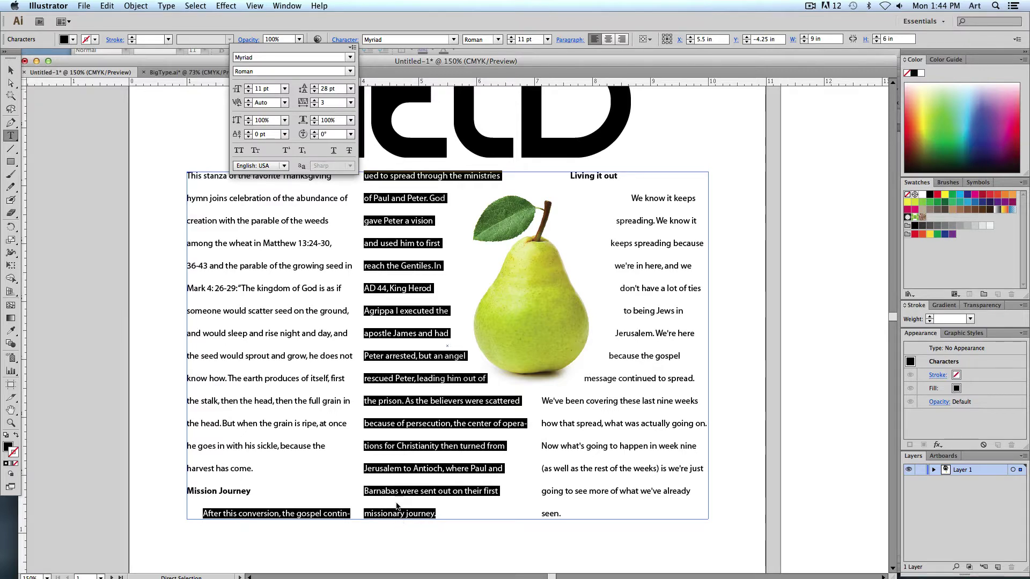
key(Escape)
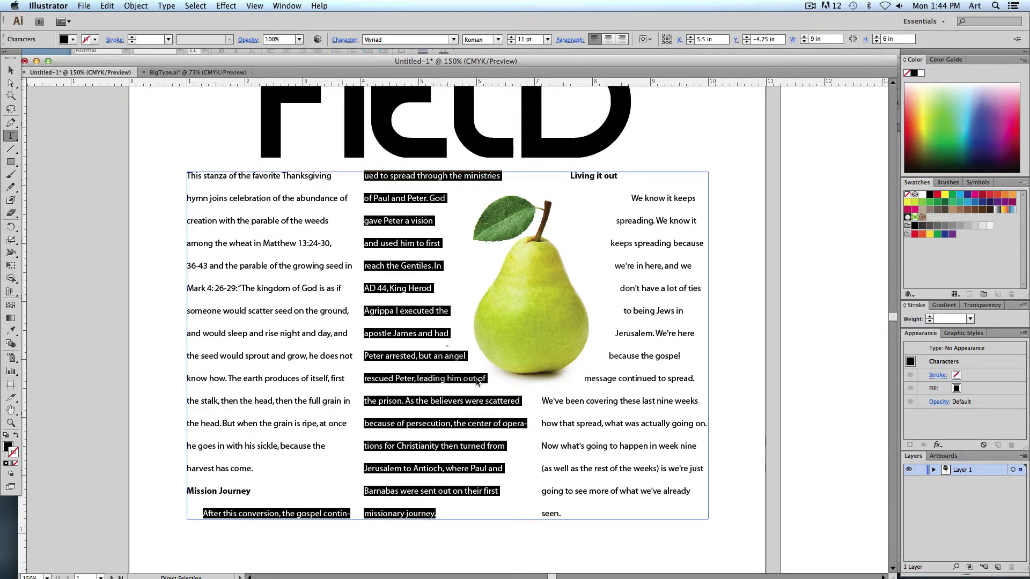
click(454, 424)
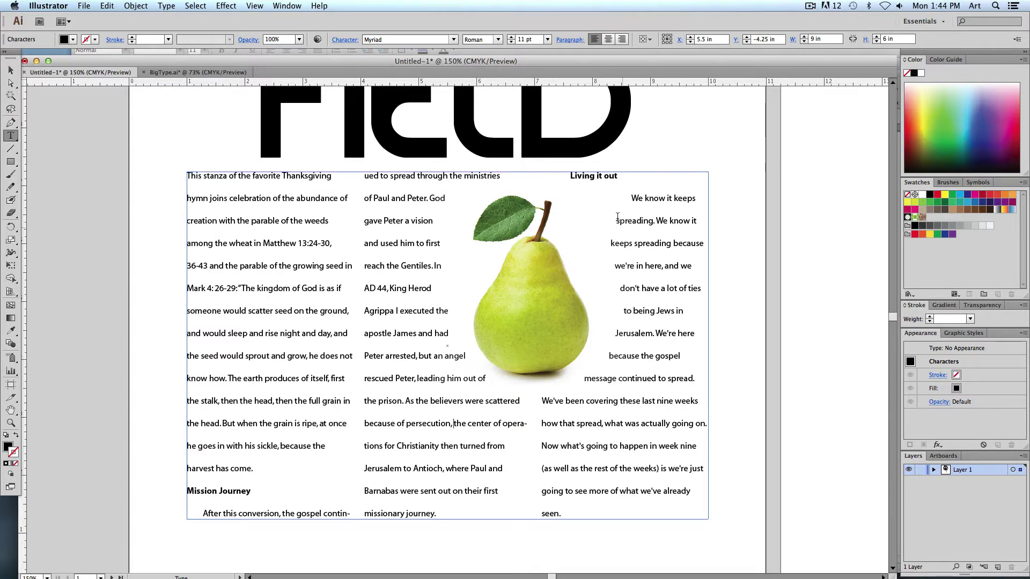
- Set the tracking of the paragraph under "Living it out" to 7
drag(632, 198, 682, 524)
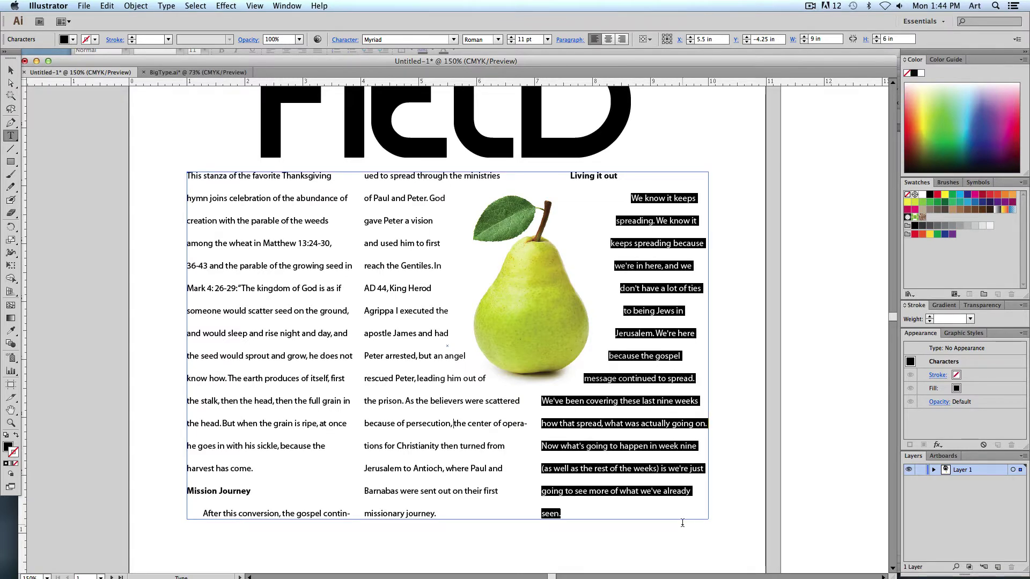
click(345, 40)
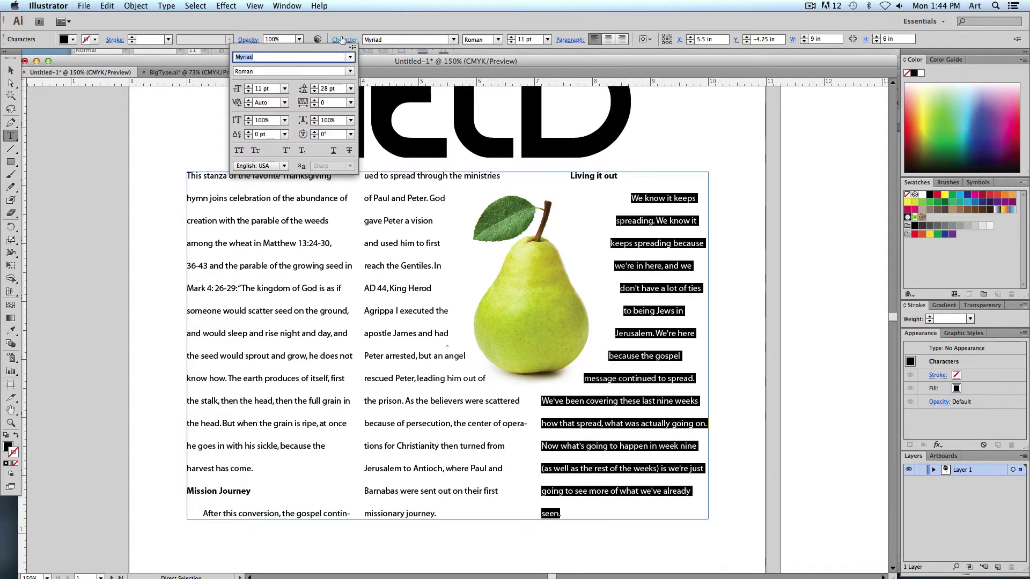
click(314, 100)
click(314, 100)
click(313, 100)
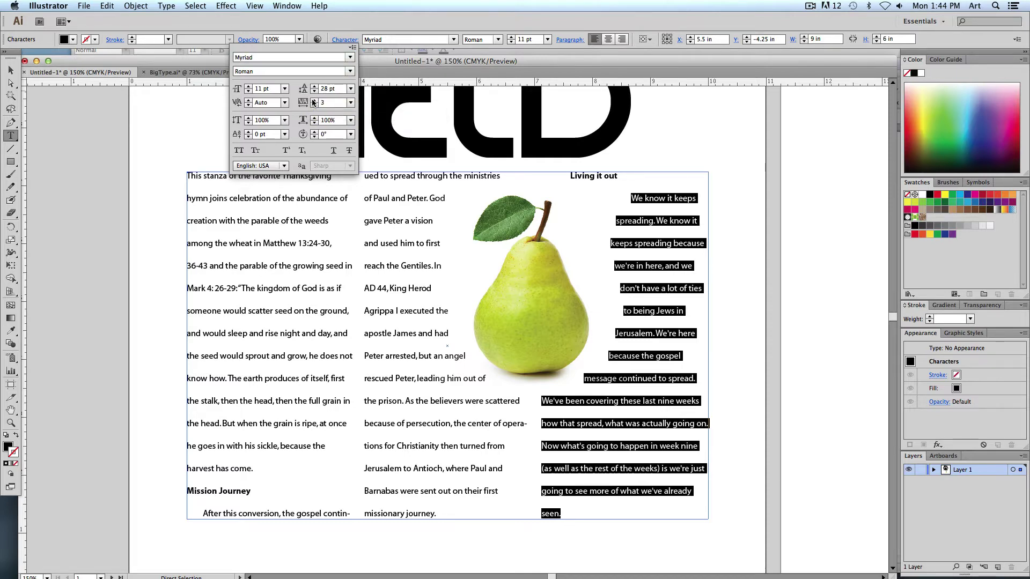
click(313, 101)
click(314, 101)
click(314, 101)
click(314, 101)
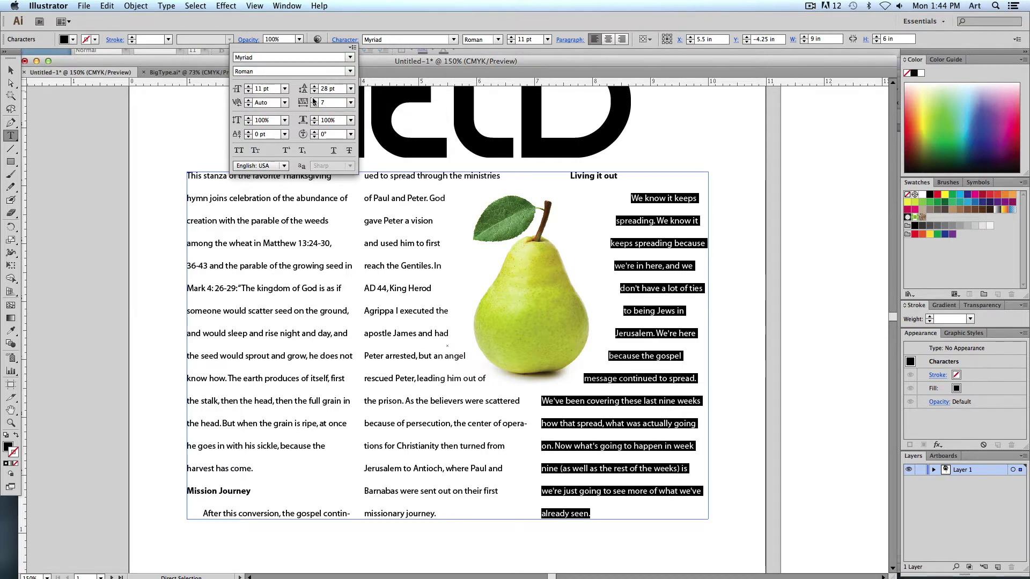
- Try widening the tracking of the paragraph under "Living it out" up to 150
click(314, 101)
click(314, 101)
click(314, 100)
click(314, 100)
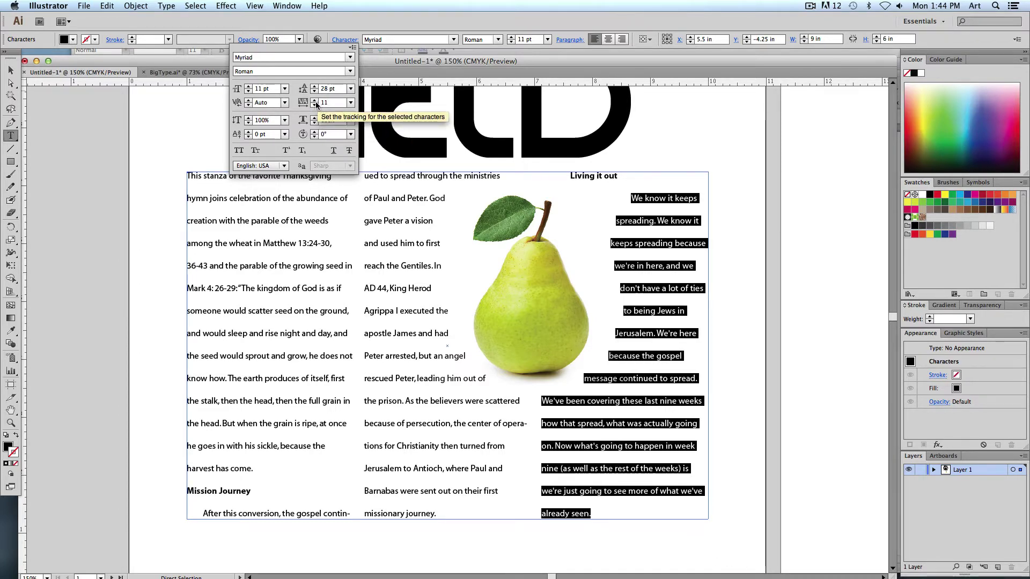
click(315, 100)
click(315, 101)
click(315, 101)
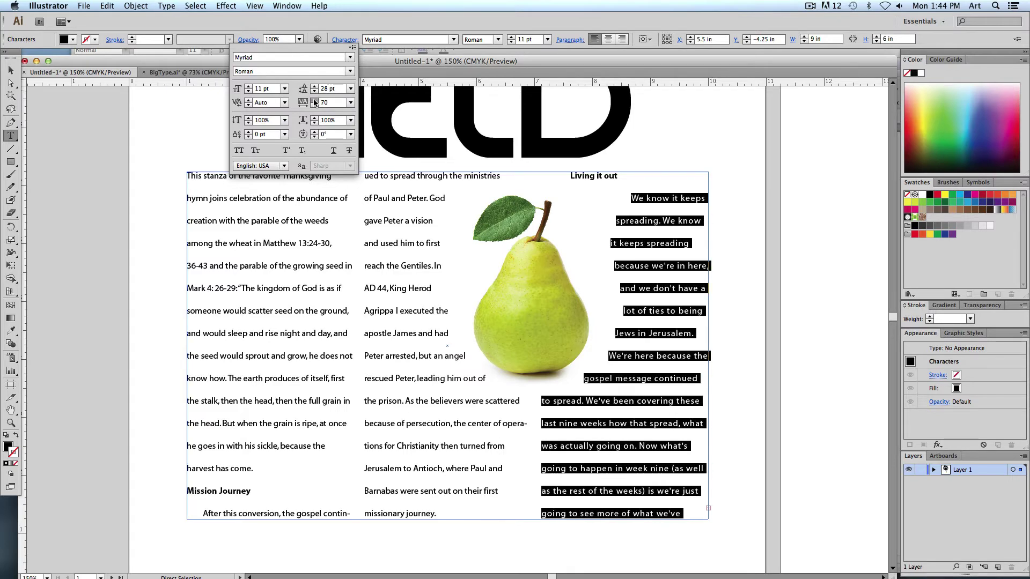
click(315, 101)
click(314, 100)
click(315, 100)
click(315, 101)
click(315, 100)
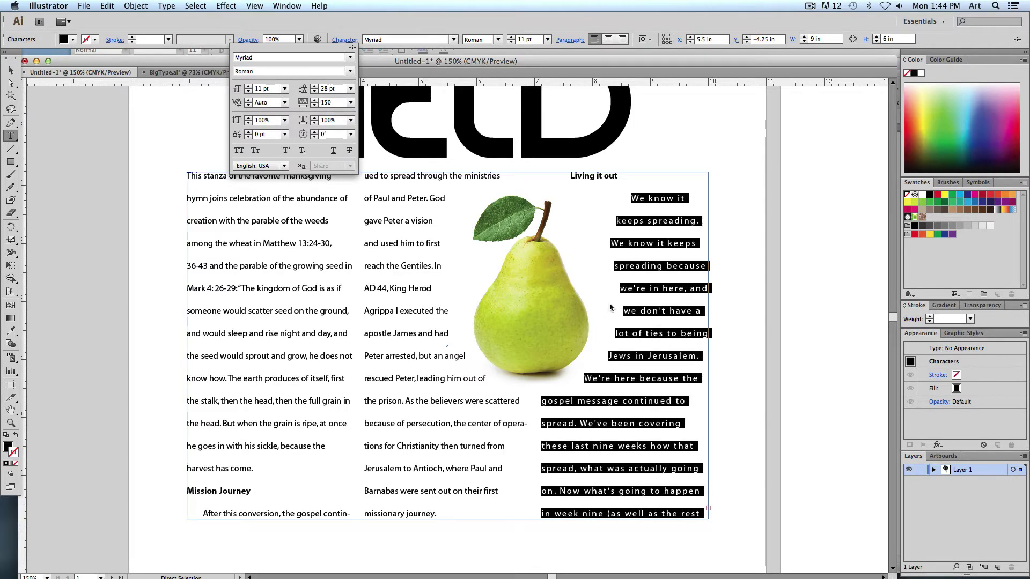
- Bring the "Living it out" paragraph's tracking back down to a slightly loosened value, and deselect the text frame
double_click(325, 102)
text(0)
key(Return)
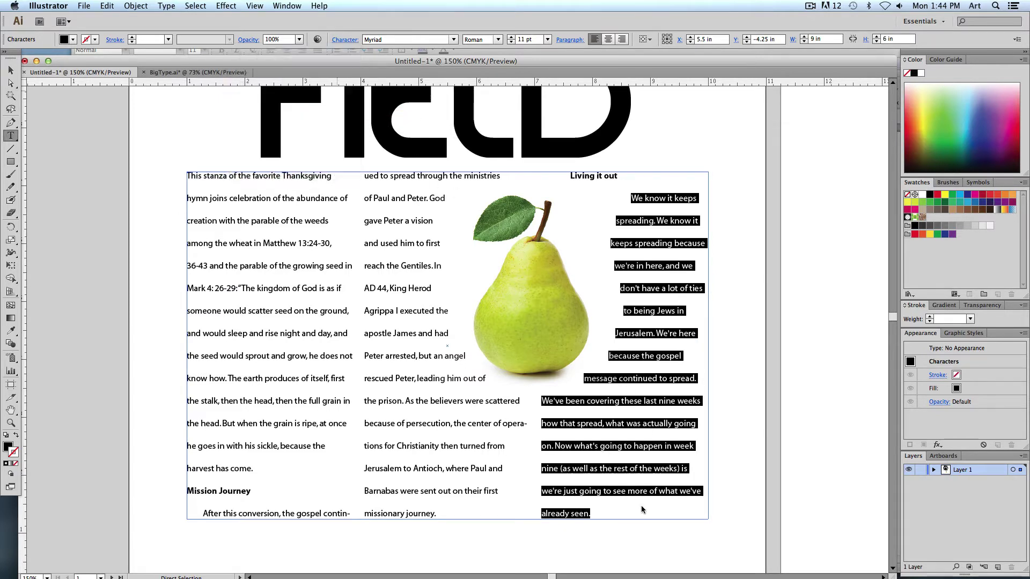
click(613, 479)
click(10, 70)
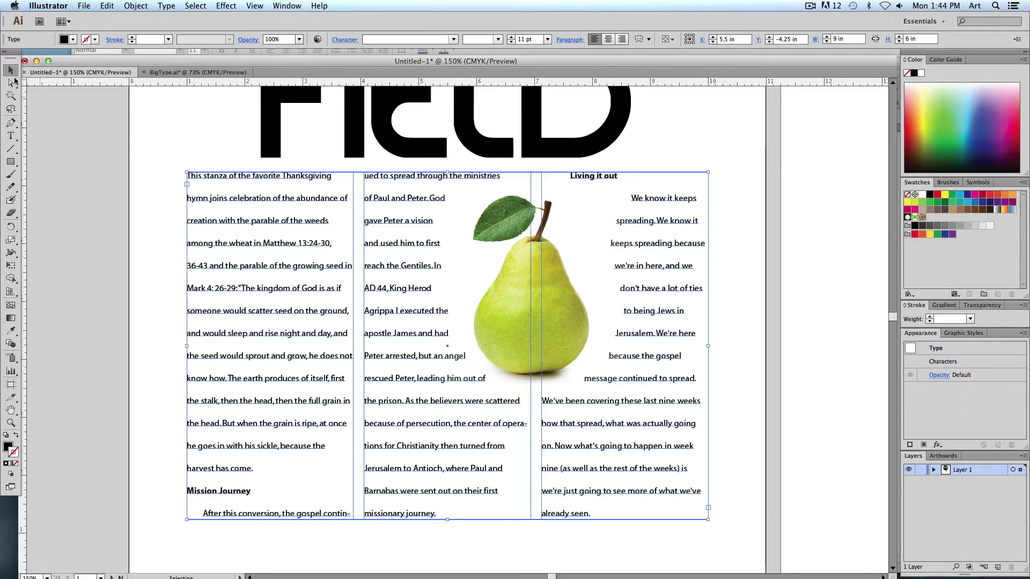
click(138, 284)
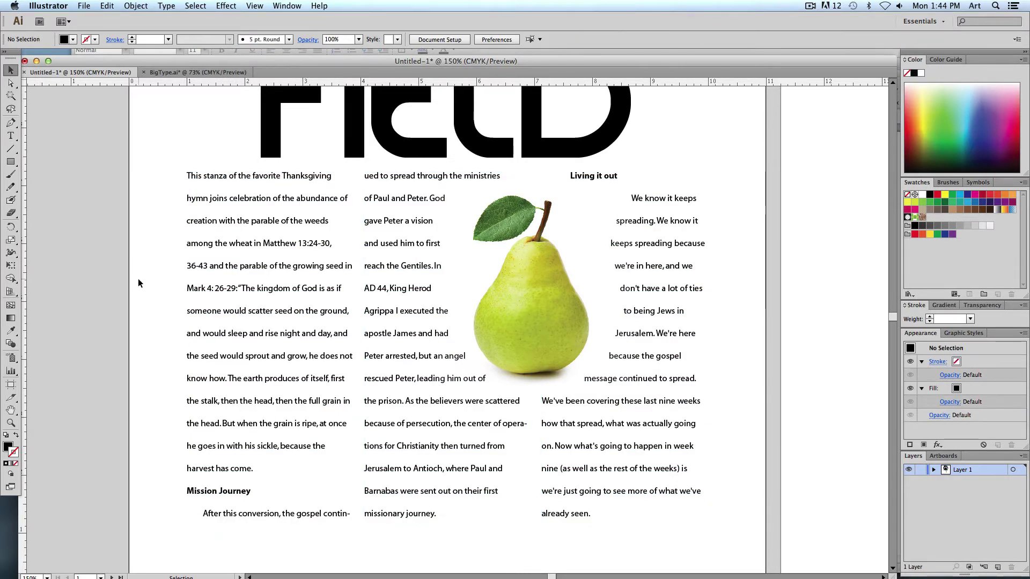
- Show the guides across the artboards, with the finished first page and the empty second page in view
key(super+0)
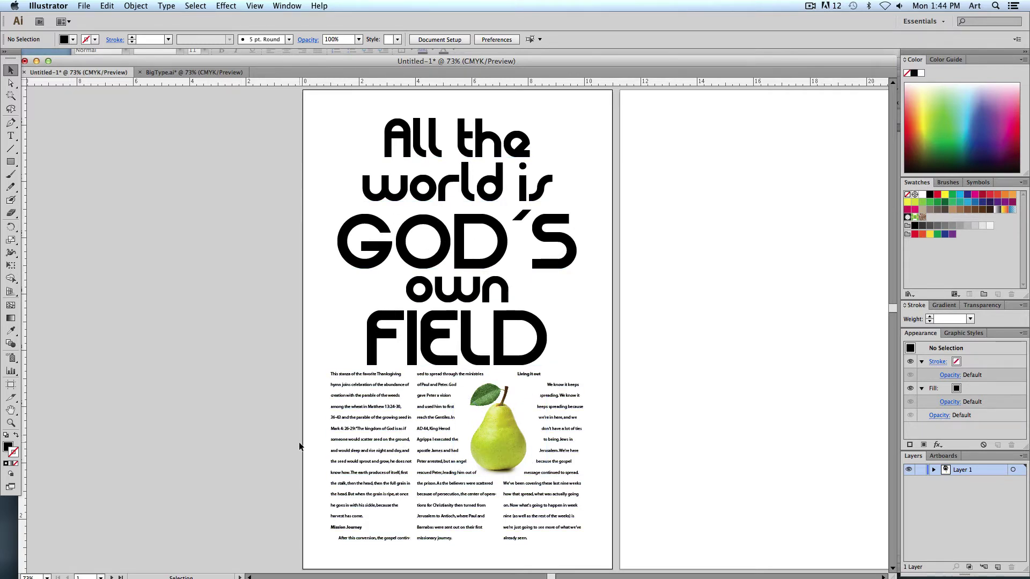
key(super+equal)
key(super+equal)
drag(298, 442, 303, 194)
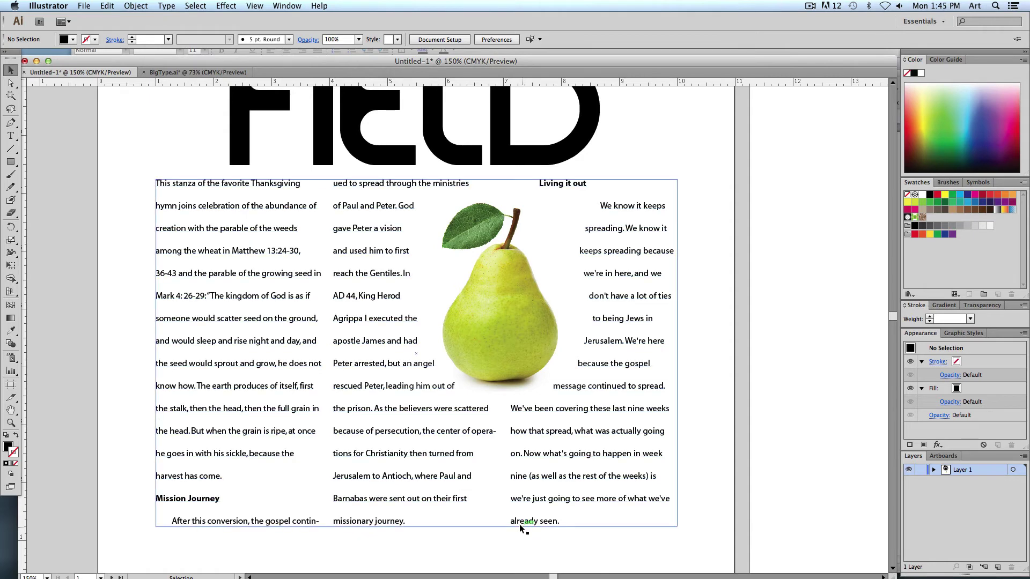
click(771, 475)
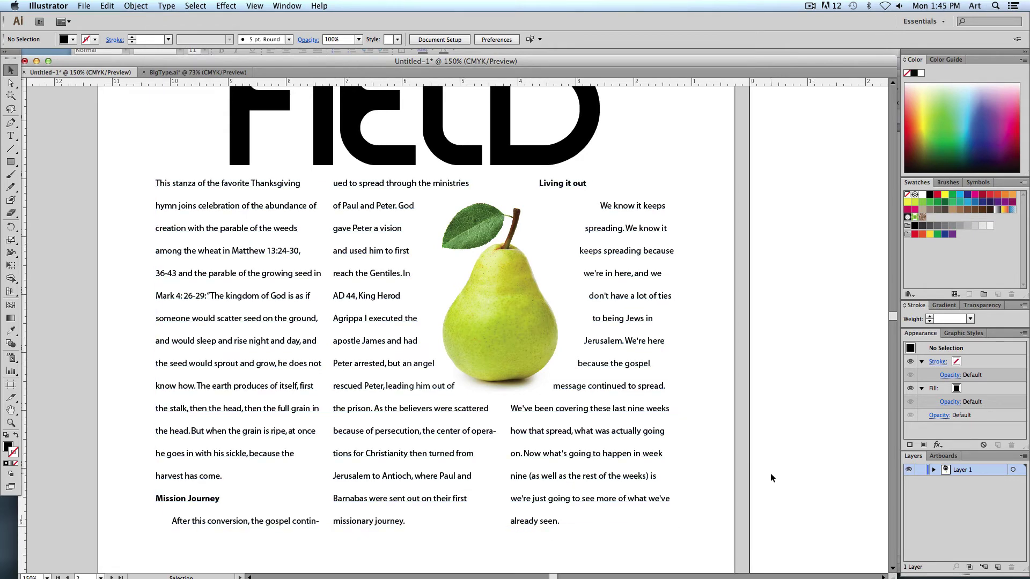
key(super+0)
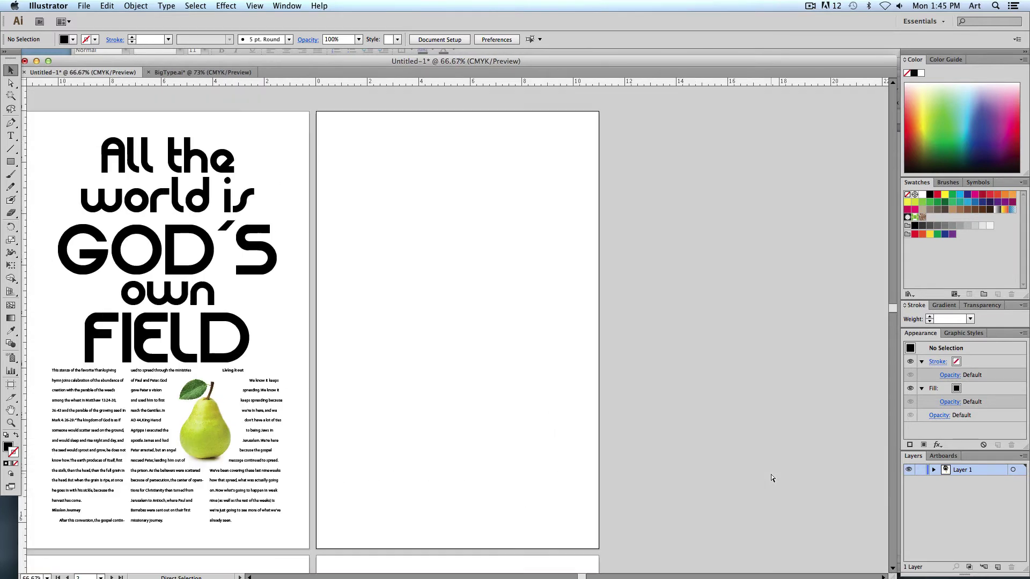
key(super+semicolon)
scroll(429, 317, down, 2)
scroll(429, 316, left, 3)
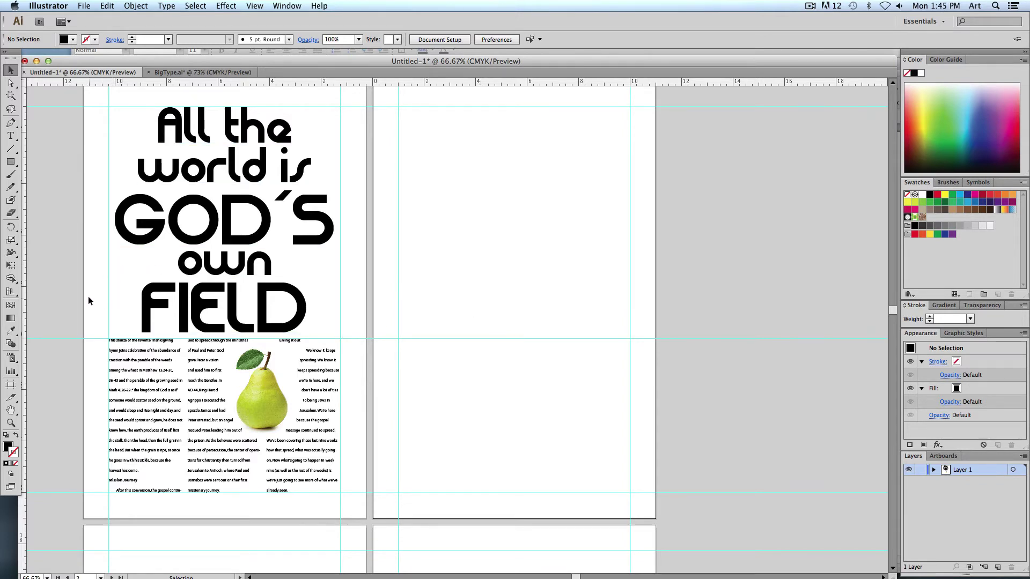
- Duplicate the three-column body text onto the second artboard, aligned to its guides at X 16.75 in, Y -4.25 in
click(129, 377)
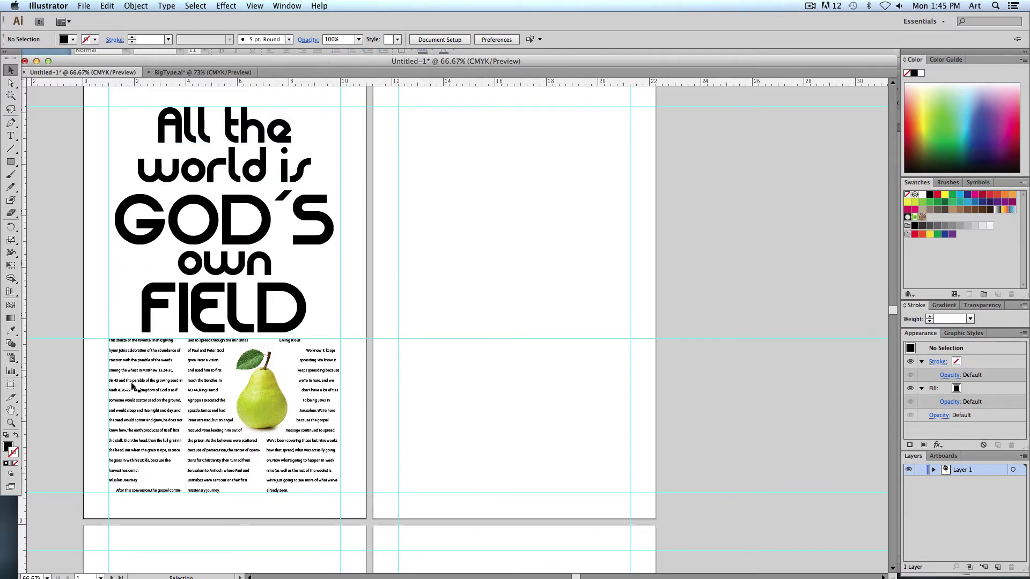
click(133, 367)
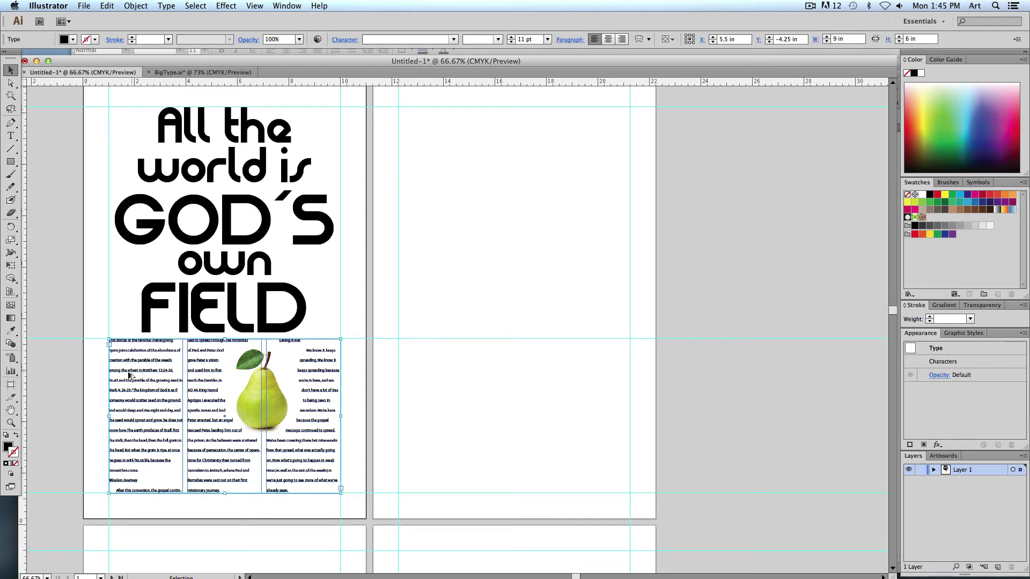
drag(123, 374, 413, 372)
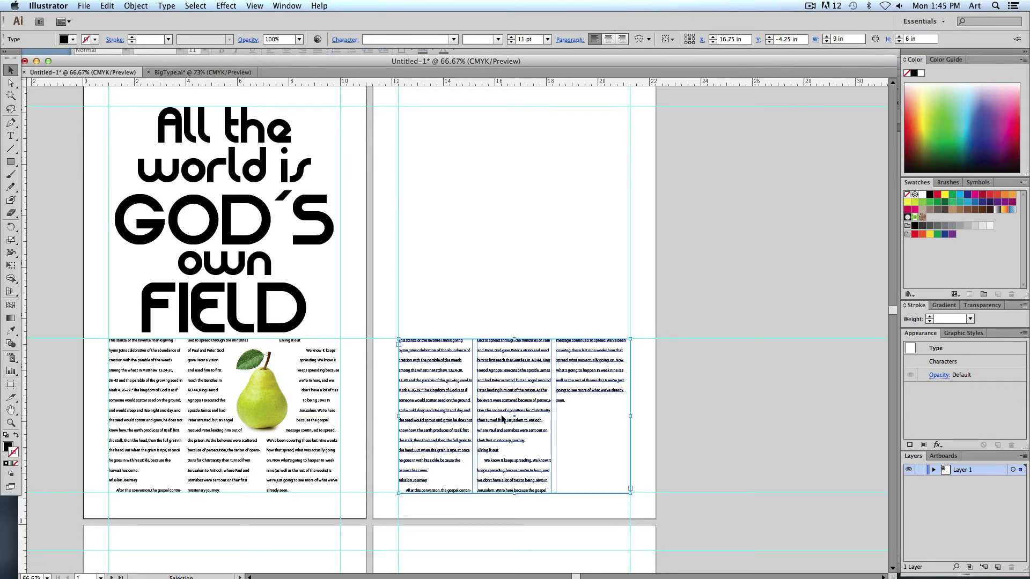
- Switch to Information.docx in Word and copy all body text below "Then I shall bow in humble adoration", stopping before the flower image
drag(399, 61, 369, 276)
click(517, 234)
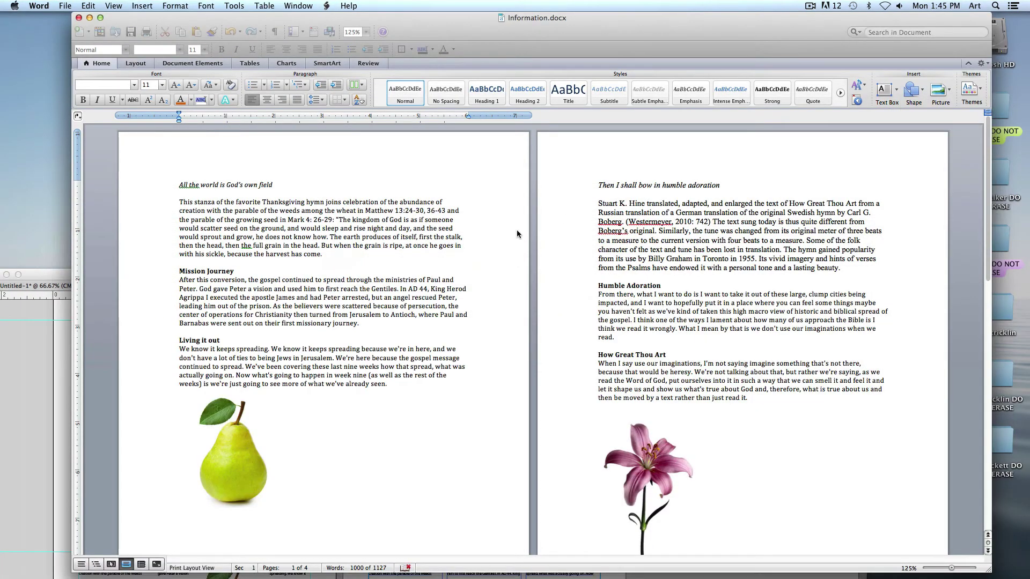
drag(599, 203, 771, 384)
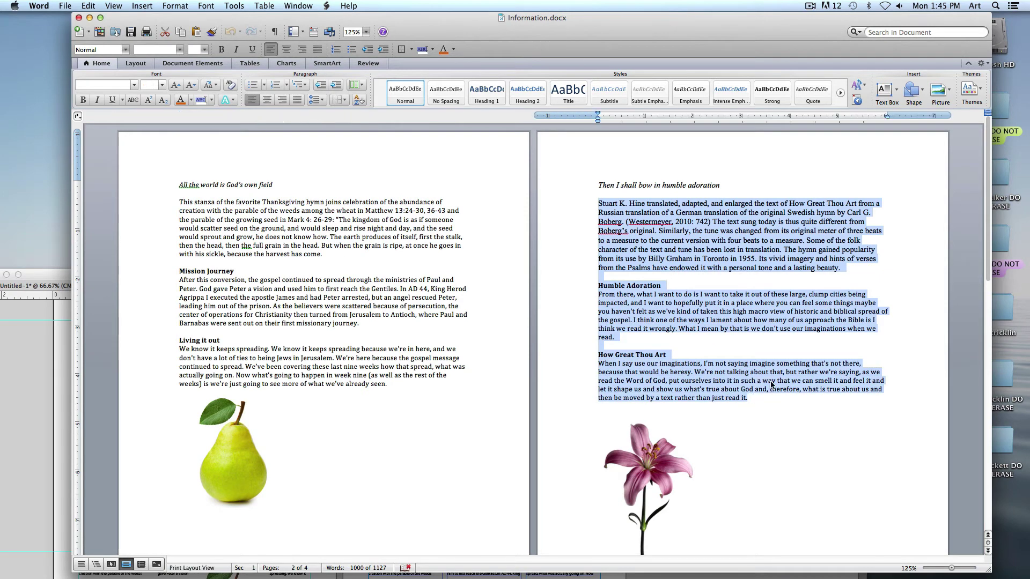
- Switch back to Illustrator and replace all text in the second artboard's three-column frame with the copied Word text
click(1, 349)
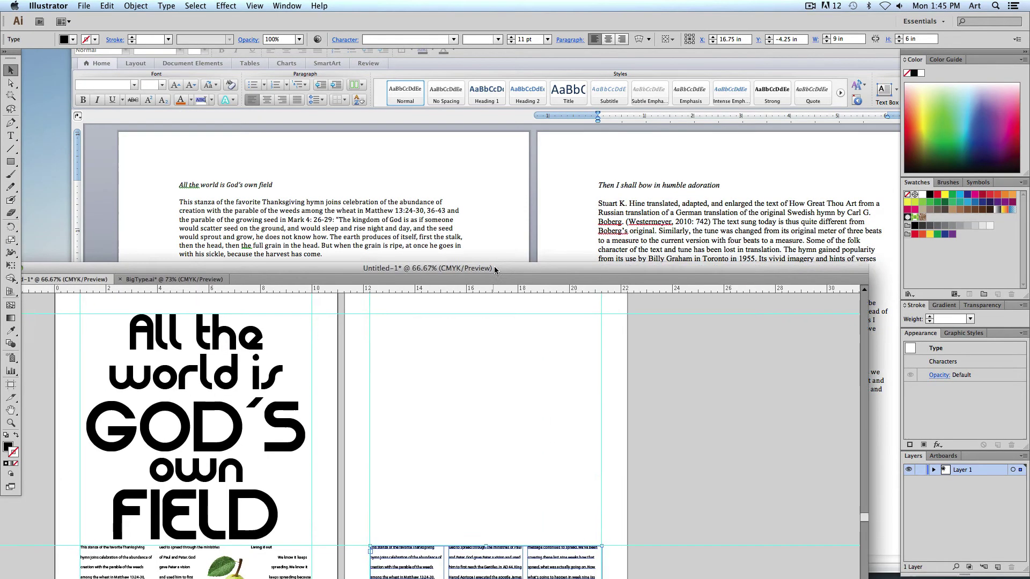
drag(511, 271, 512, 91)
double_click(470, 373)
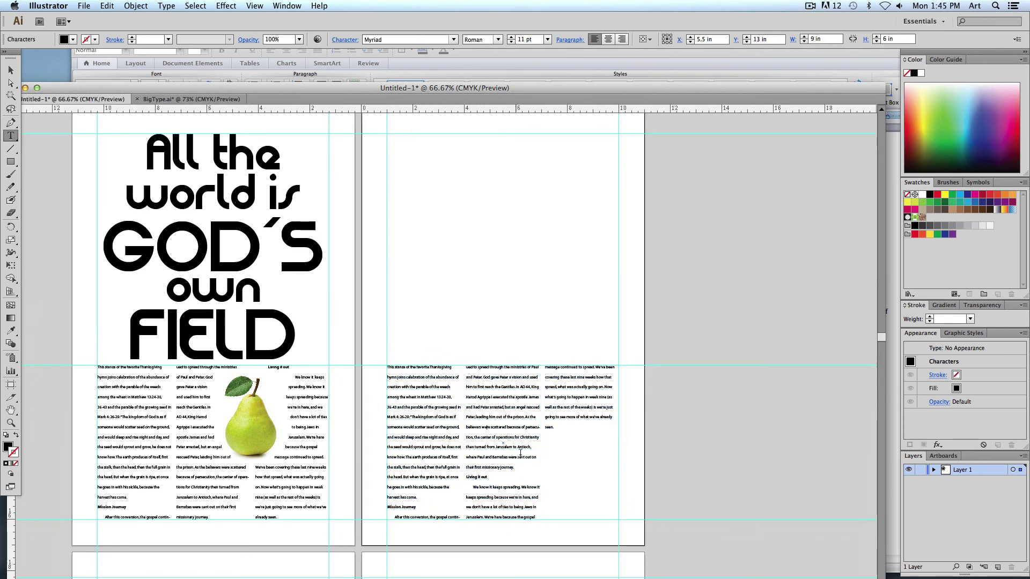
key(super+a)
key(super+v)
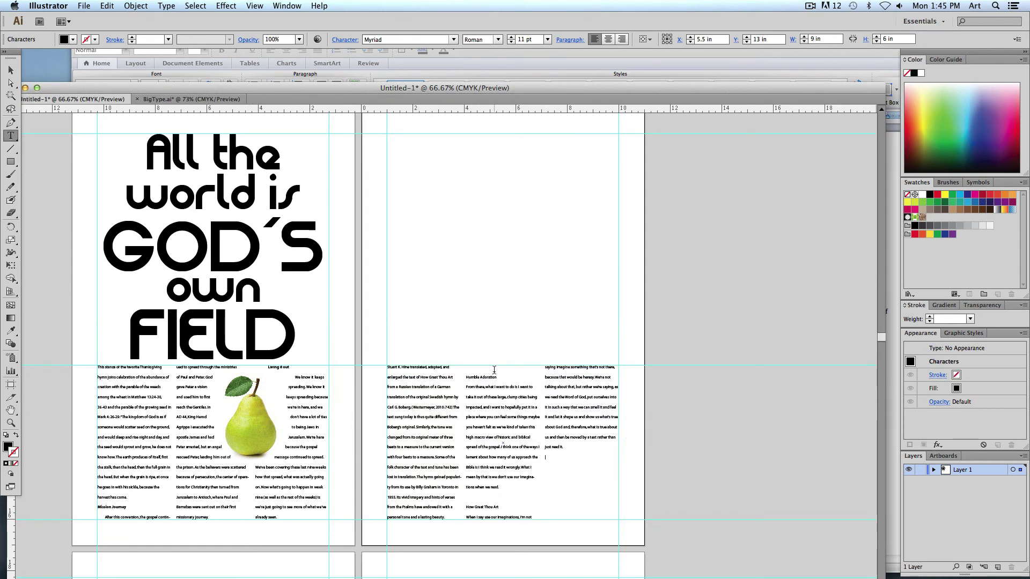
- Remove the blank lines above "Humble Adoration" and "How Great Thou Art" in the second artboard's text, and leave text editing
key(BackSpace)
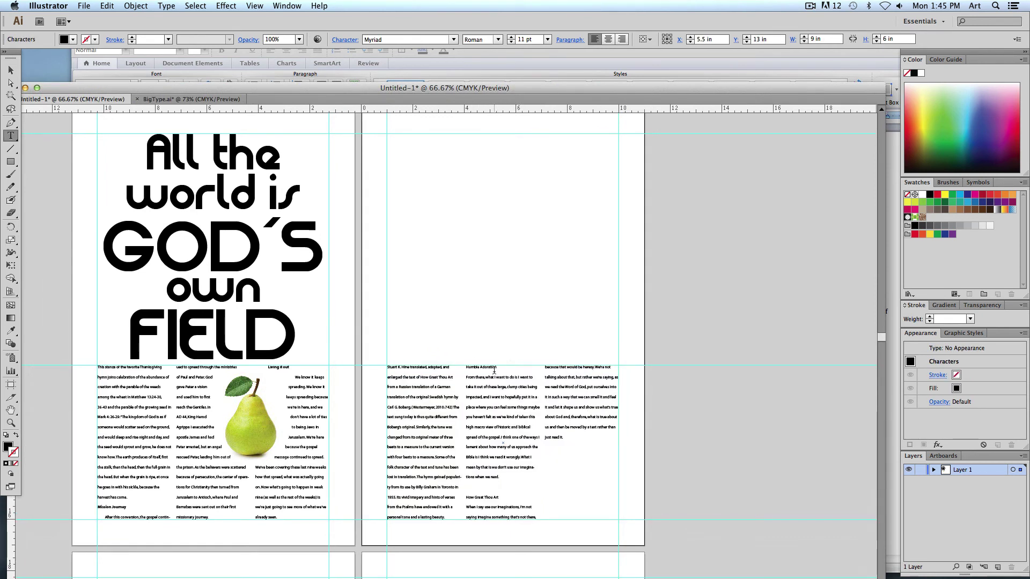
click(486, 487)
key(BackSpace)
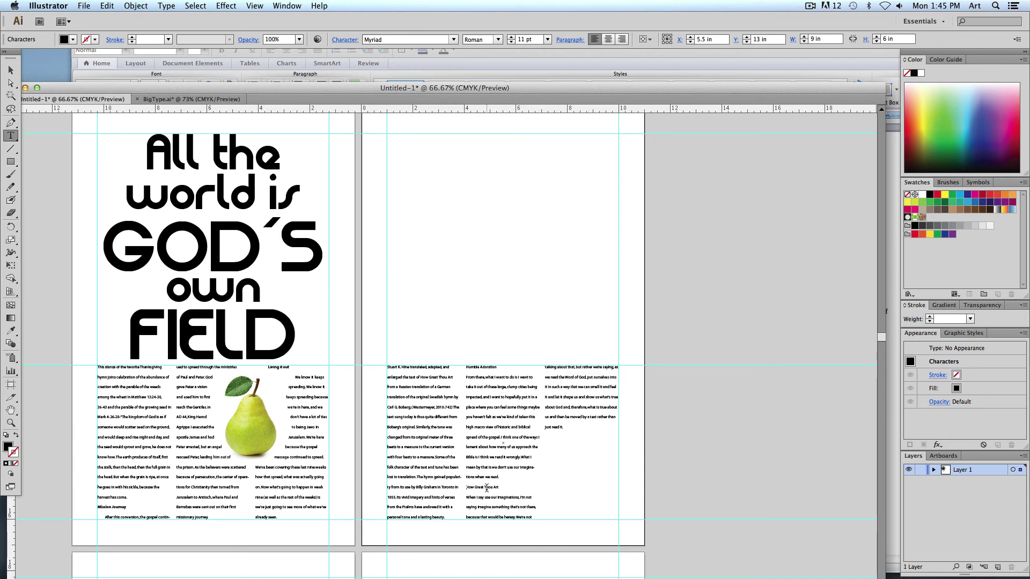
click(8, 70)
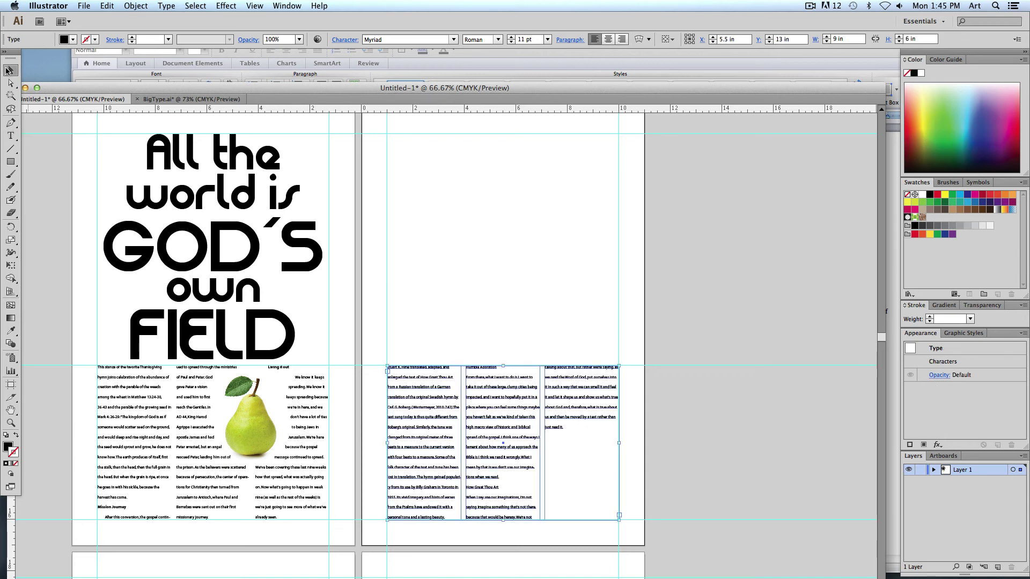
- Deselect everything and lower the document window to uncover the Word document behind it
click(284, 262)
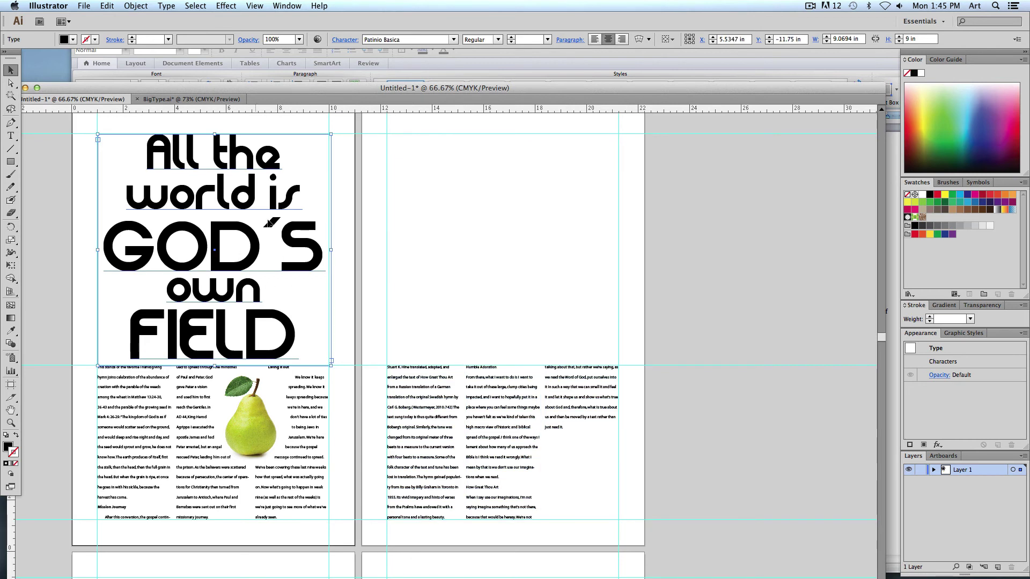
click(646, 252)
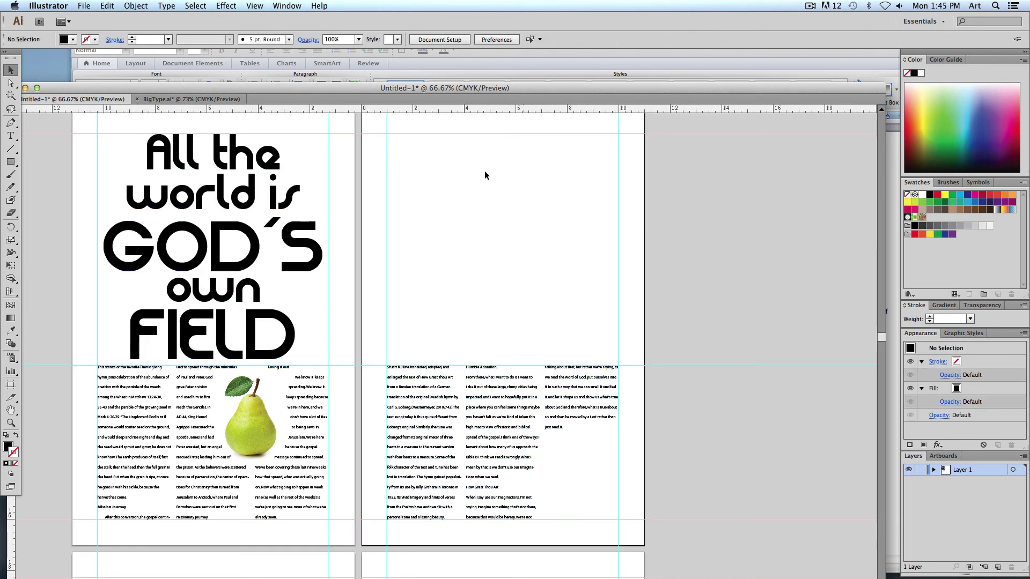
drag(503, 89, 503, 100)
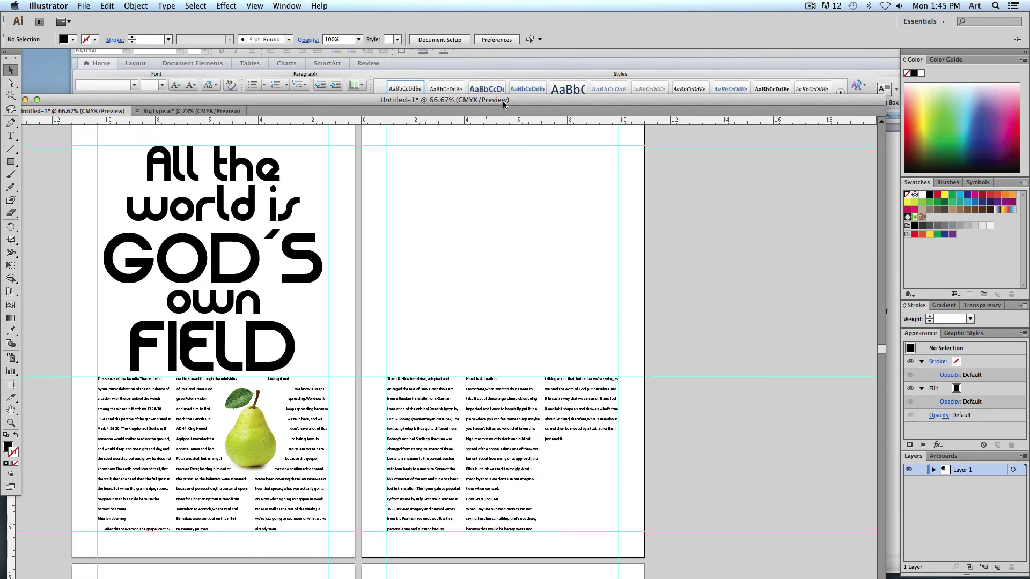